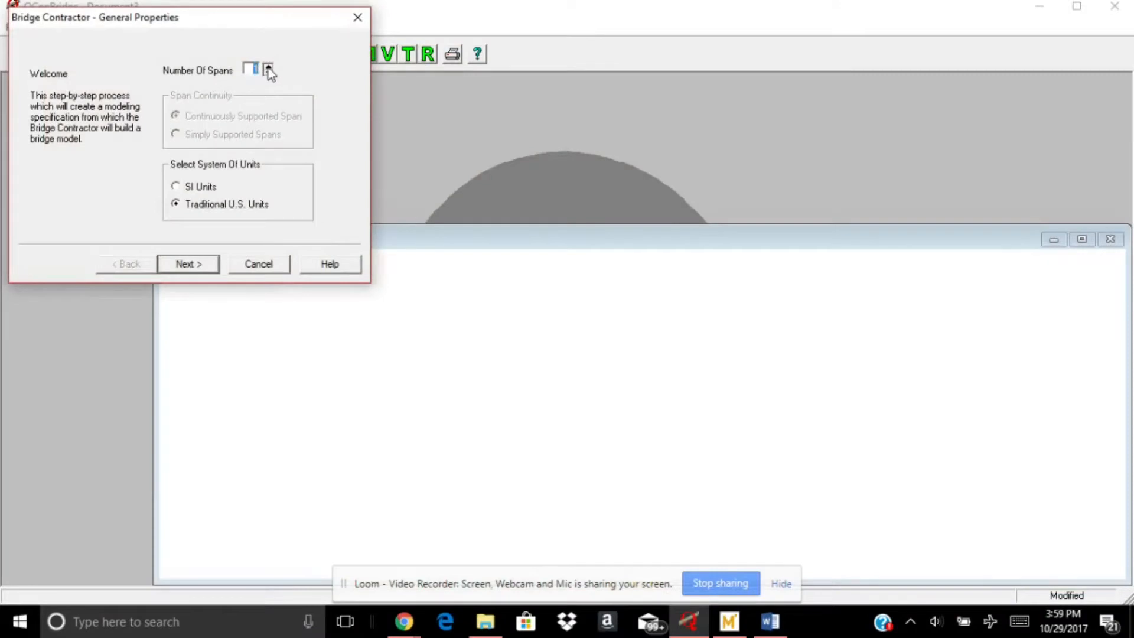
Set the number of spans to 2 and make both the left and right spans 120 ft long
{"action": "left_click", "coordinate": [268, 67]}
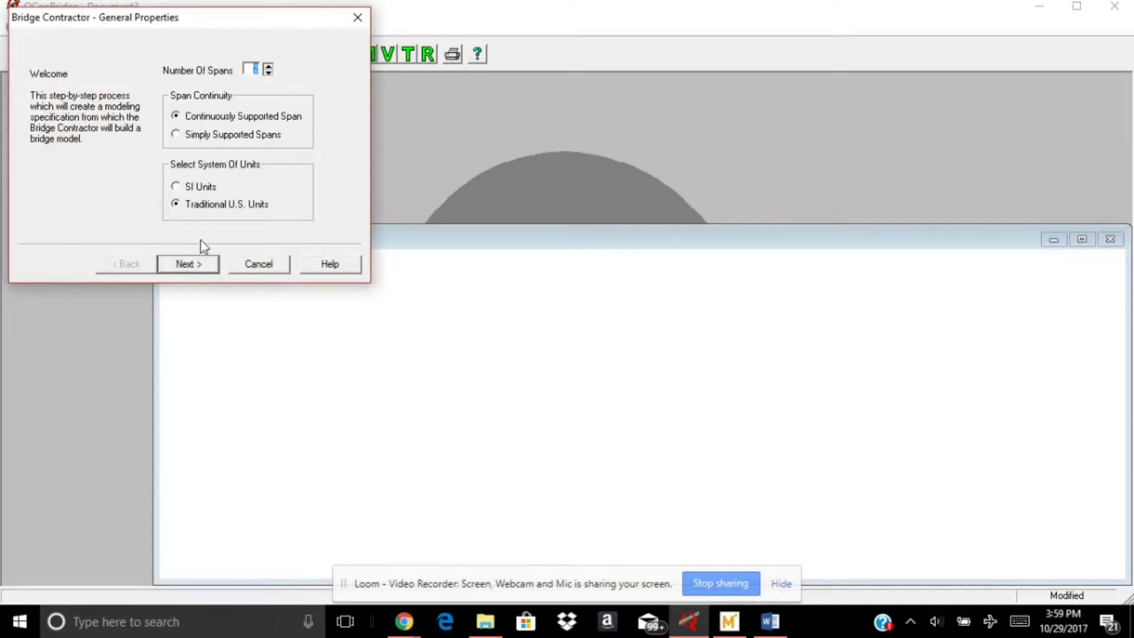
{"action": "left_click", "coordinate": [195, 267]}
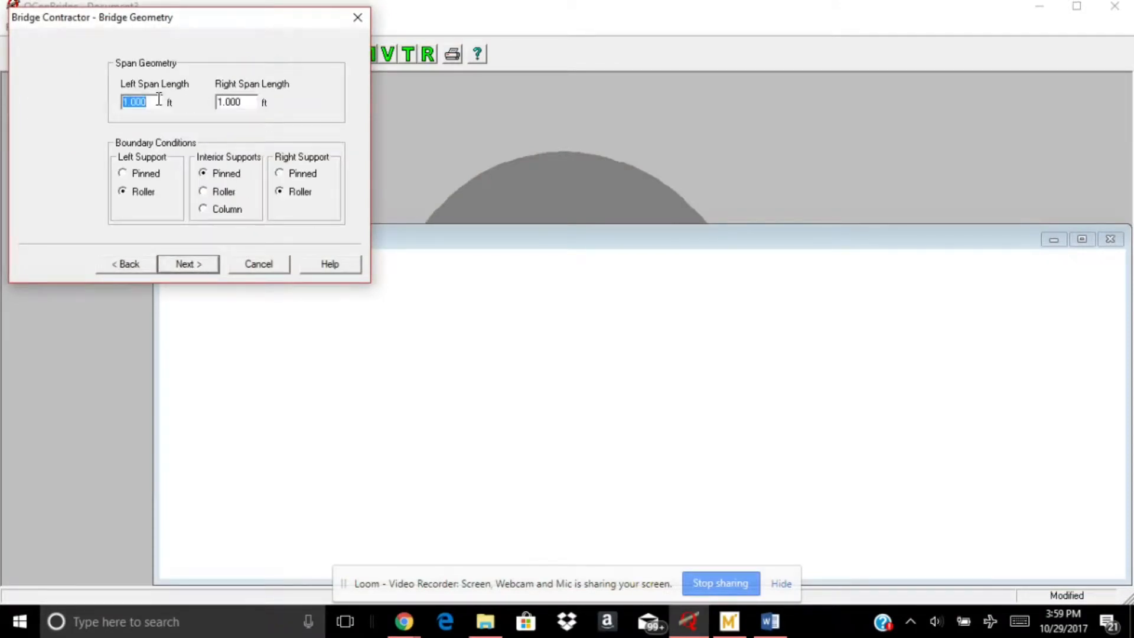
{"action": "type", "text": "120"}
{"action": "left_click_drag", "start_coordinate": [250, 102], "coordinate": [208, 104]}
{"action": "type", "text": "1"}
Set the left support to Pinned and the interior supports to Roller, and proceed to the left span's cross section description
{"action": "left_click", "coordinate": [148, 174]}
{"action": "left_click", "coordinate": [204, 265]}
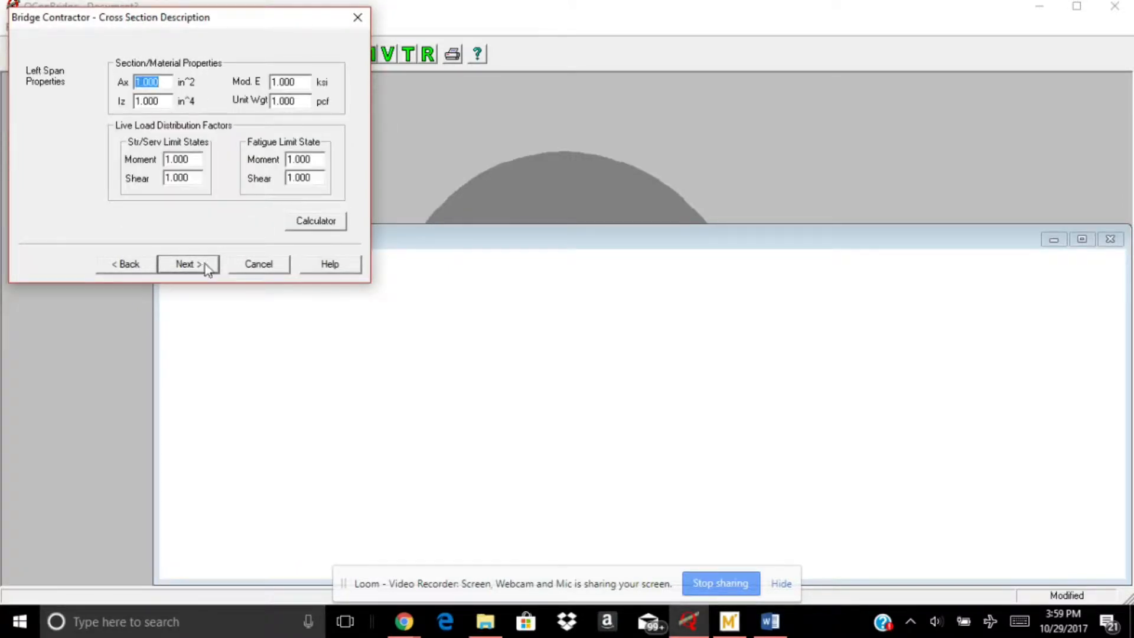
{"action": "left_click", "coordinate": [135, 263]}
{"action": "left_click", "coordinate": [217, 194]}
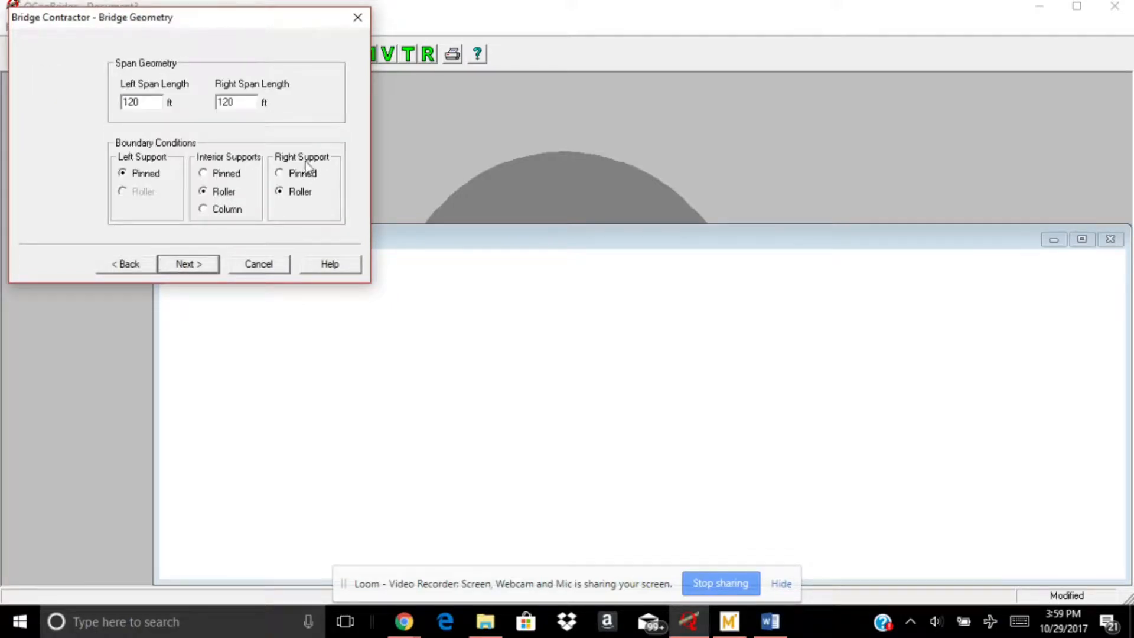
{"action": "left_click", "coordinate": [203, 265]}
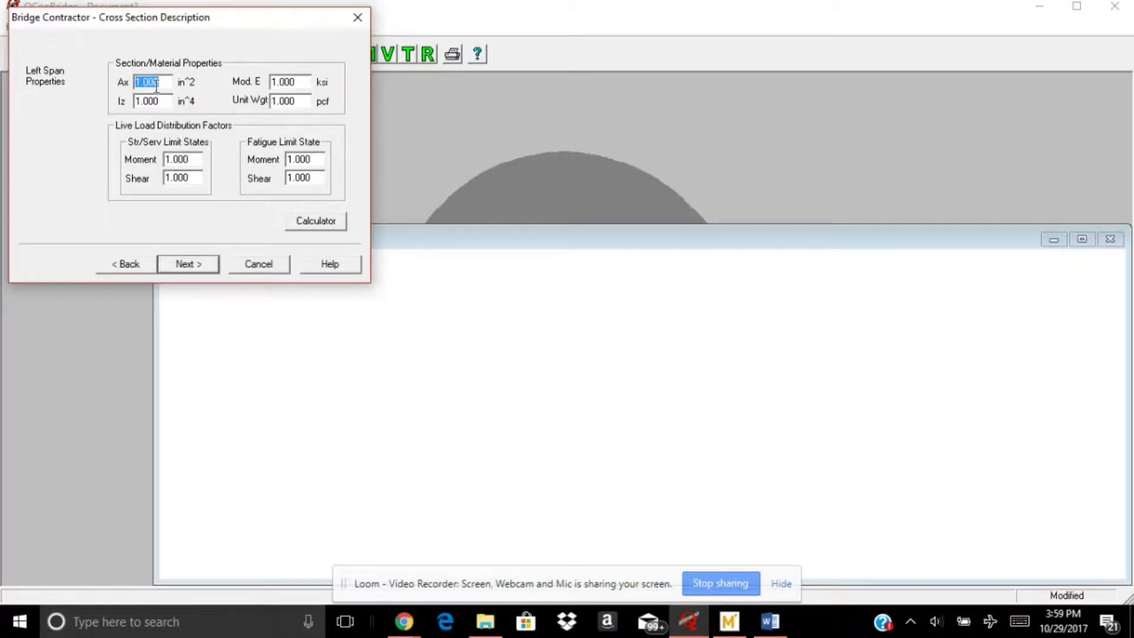
Look up the interior girder moment factor in the Mathcad worksheet and enter 0.62 as the left span's strength/service moment factor
{"action": "left_click", "coordinate": [198, 162]}
{"action": "left_click", "coordinate": [730, 622]}
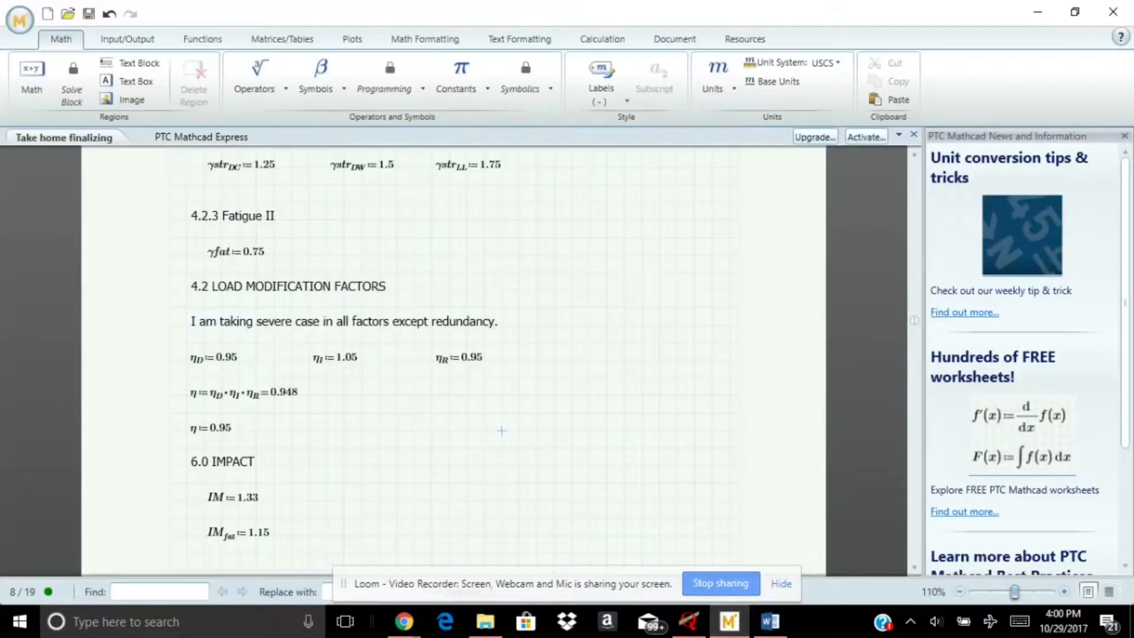
{"action": "scroll", "coordinate": [248, 363], "scroll_direction": "up", "scroll_amount": 10}
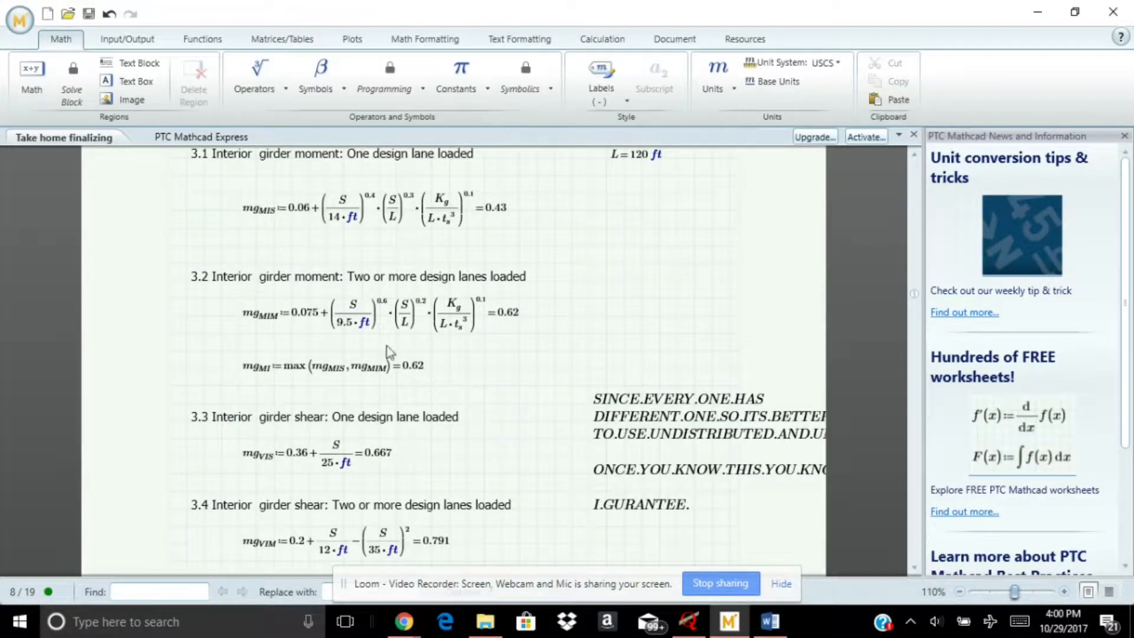
{"action": "left_click", "coordinate": [688, 621]}
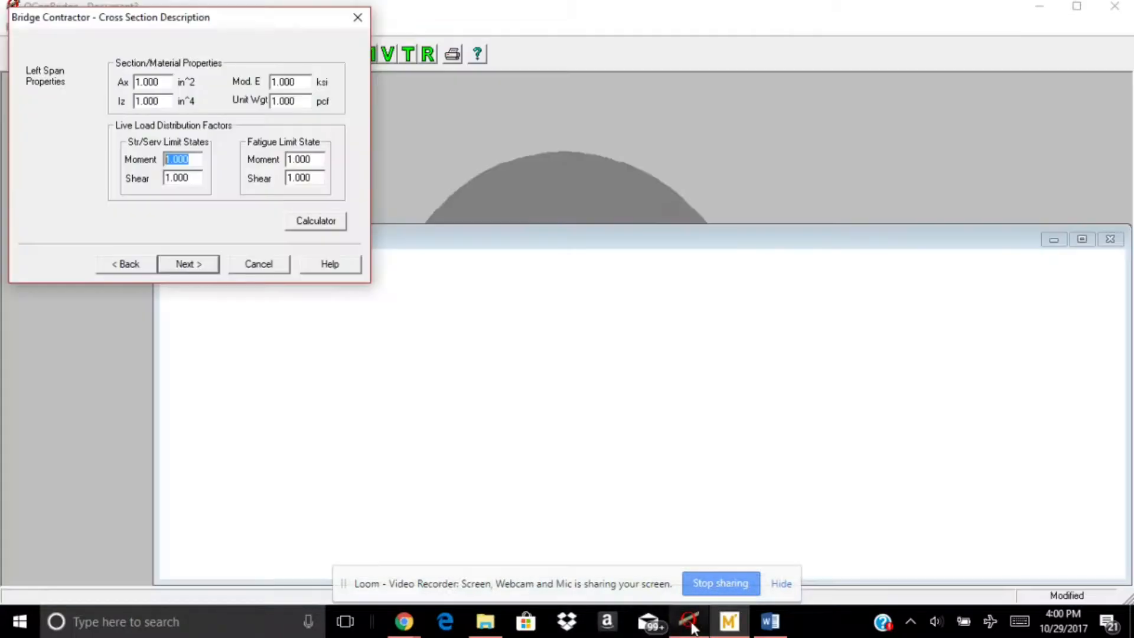
{"action": "type", "text": "0.62"}
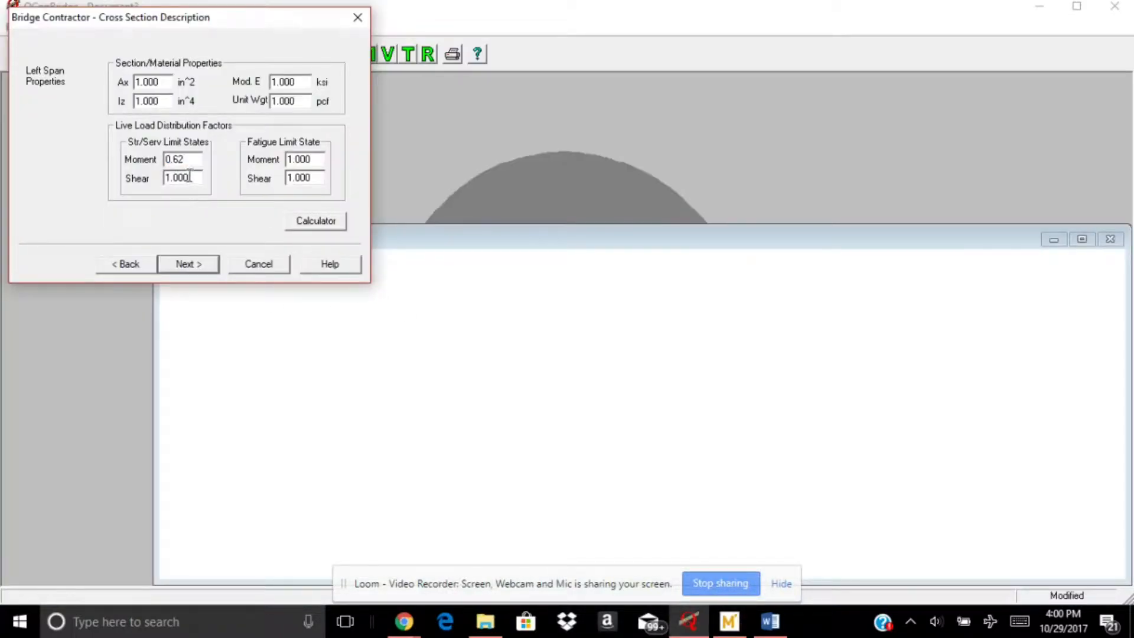
Look up the interior girder shear factor in Mathcad and set the left span's strength/service shear factor to 0.791
{"action": "double_click", "coordinate": [186, 178]}
{"action": "left_click", "coordinate": [730, 622]}
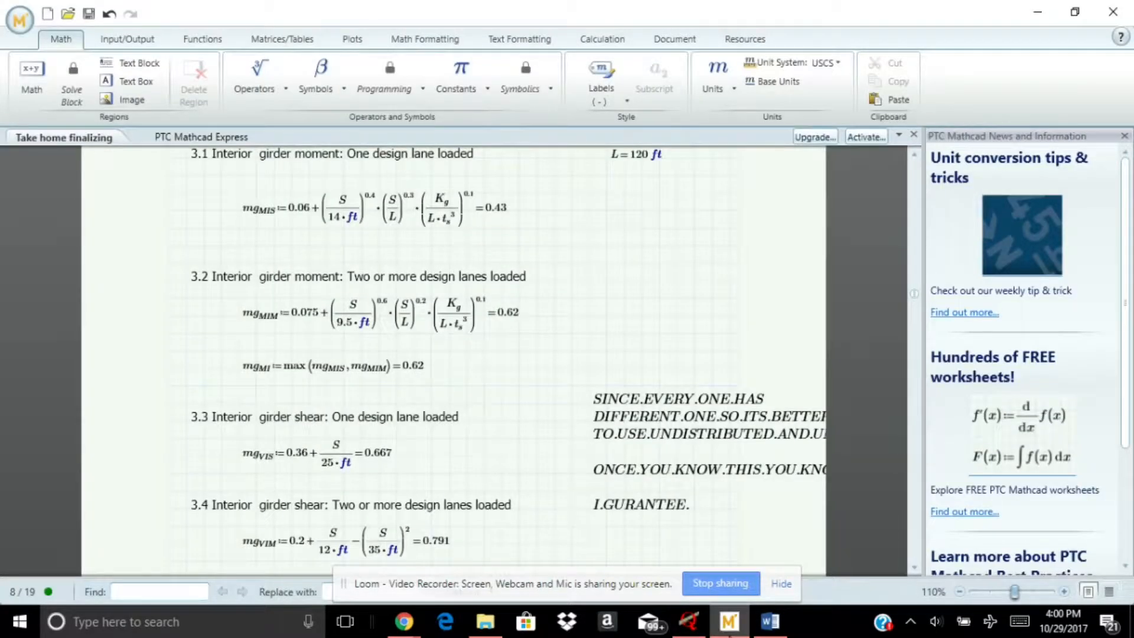
{"action": "scroll", "coordinate": [570, 488], "scroll_direction": "down", "scroll_amount": 3}
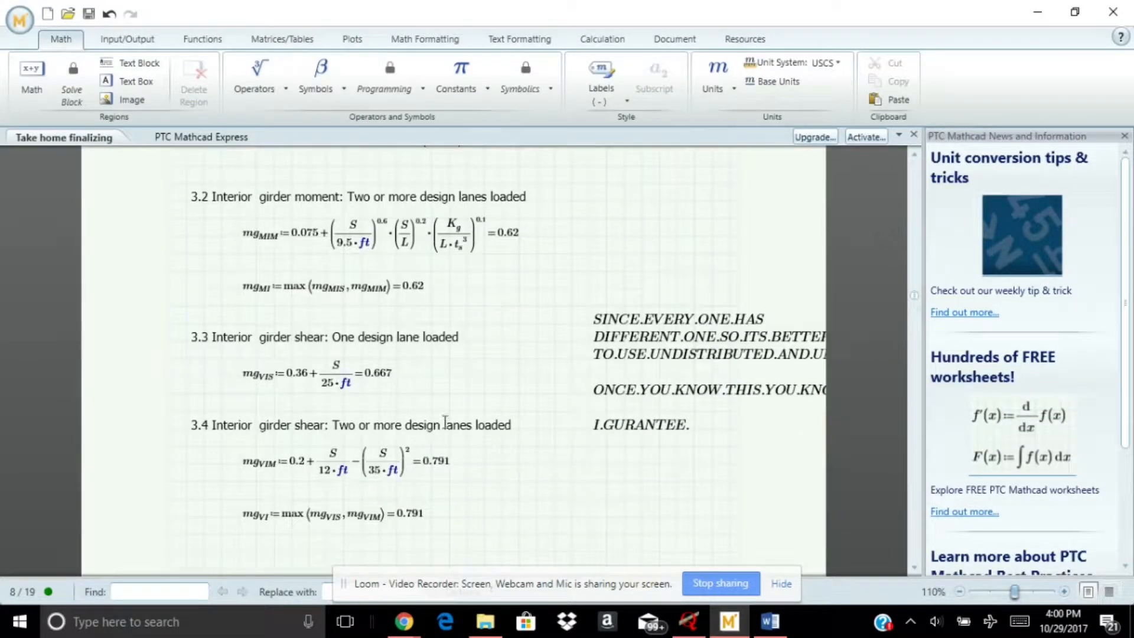
{"action": "left_click", "coordinate": [417, 518]}
{"action": "left_click", "coordinate": [518, 535]}
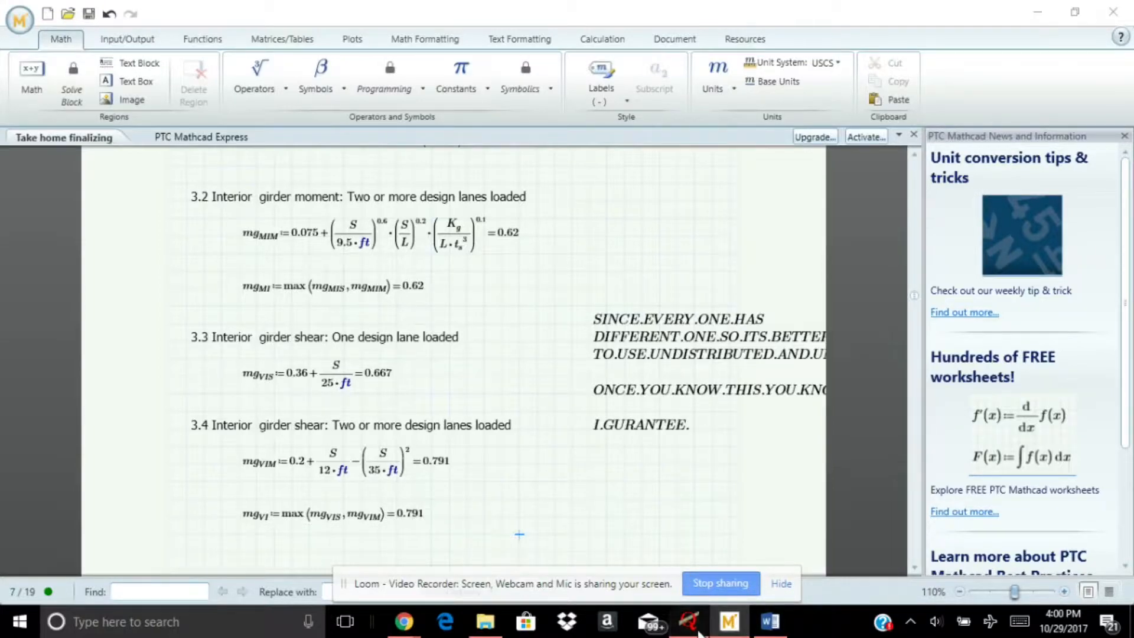
{"action": "left_click", "coordinate": [689, 621]}
{"action": "type", "text": "0.791"}
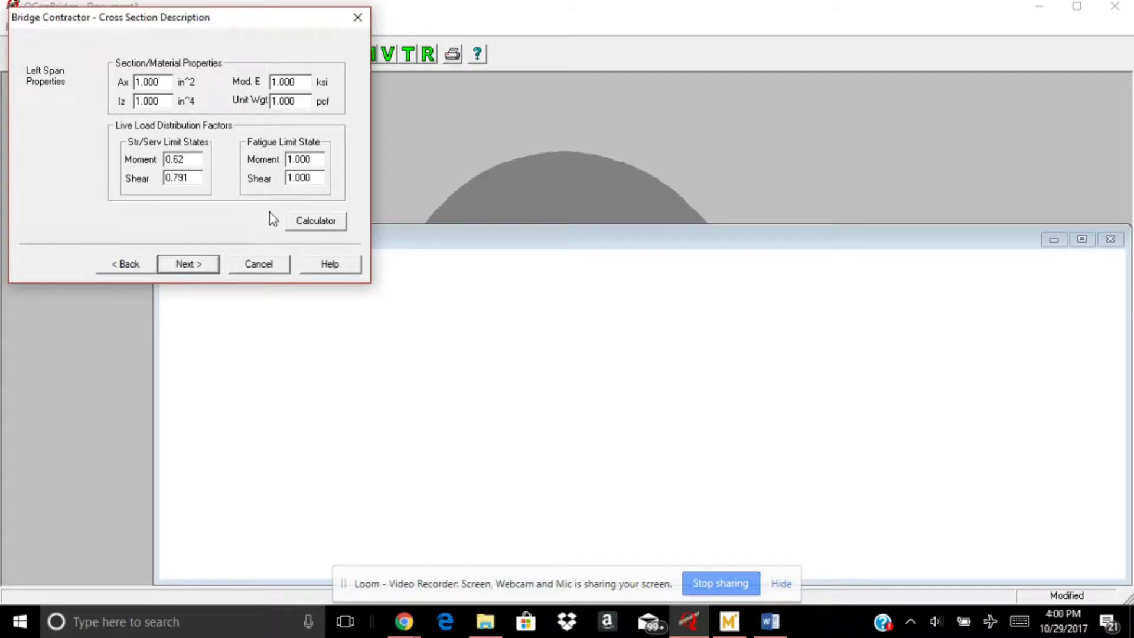
Find the fatigue distribution factors in the Mathcad worksheet and set the left span's fatigue moment factor to 0.359
{"action": "left_click", "coordinate": [729, 621]}
{"action": "scroll", "coordinate": [519, 424], "scroll_direction": "down", "scroll_amount": 5}
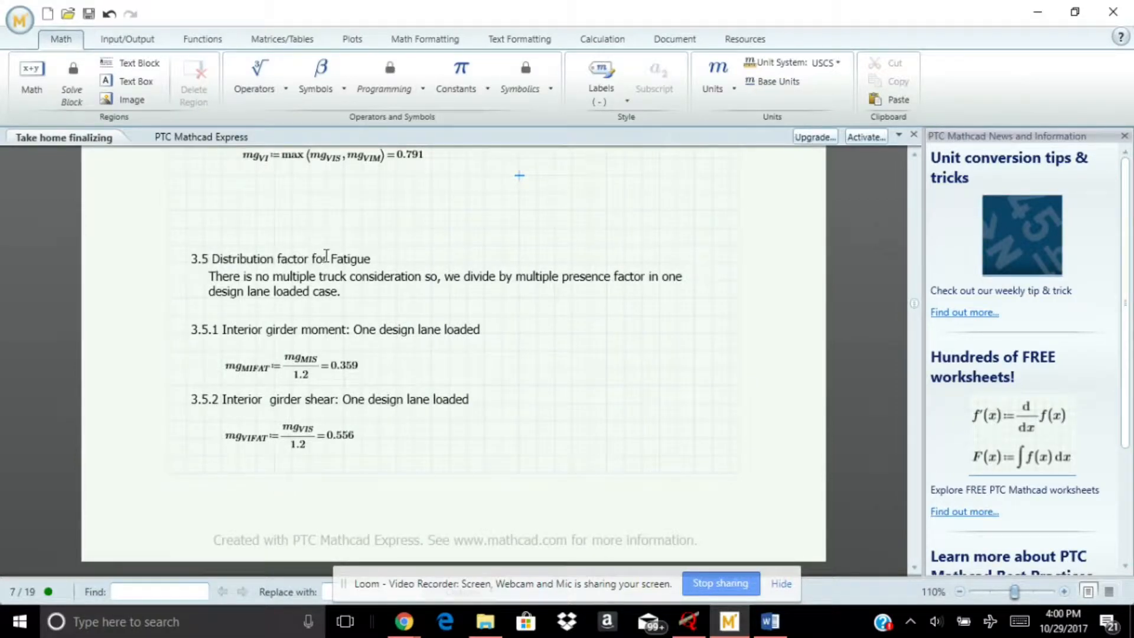
{"action": "left_click_drag", "start_coordinate": [313, 258], "coordinate": [374, 256]}
{"action": "left_click", "coordinate": [498, 397]}
{"action": "scroll", "coordinate": [452, 418], "scroll_direction": "down", "scroll_amount": 2}
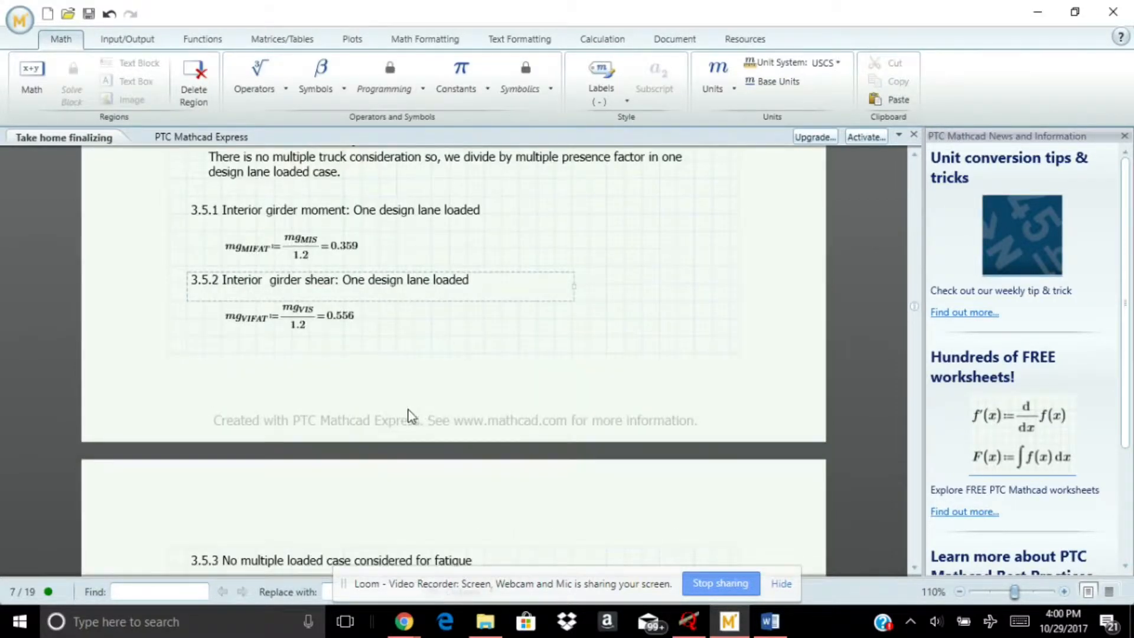
{"action": "scroll", "coordinate": [412, 417], "scroll_direction": "down", "scroll_amount": 3}
{"action": "scroll", "coordinate": [408, 414], "scroll_direction": "up", "scroll_amount": 4}
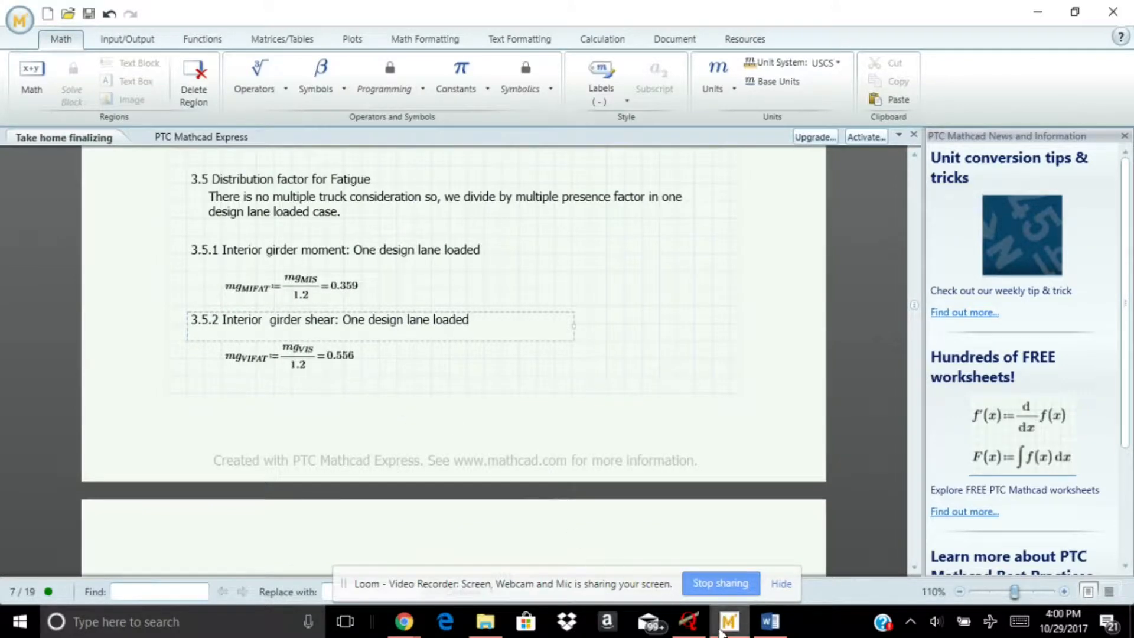
{"action": "left_click", "coordinate": [689, 621]}
{"action": "double_click", "coordinate": [301, 160]}
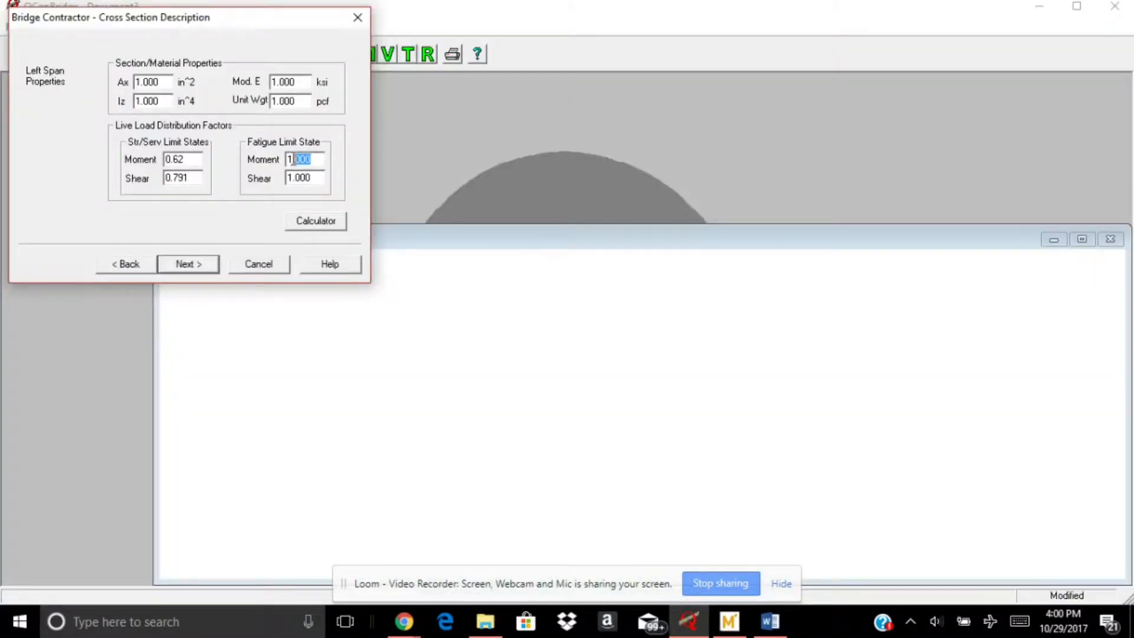
{"action": "type", "text": "0.359"}
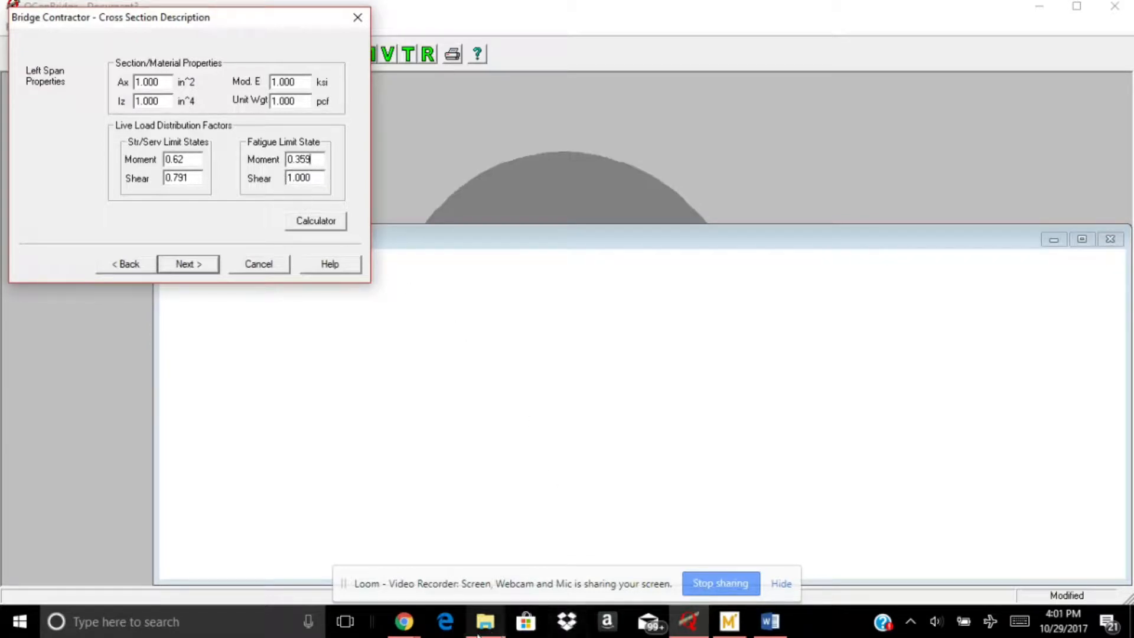
Check the fatigue shear factor in Mathcad, set the left span's fatigue shear factor to 0.556, and proceed to the right span
{"action": "left_click", "coordinate": [729, 622]}
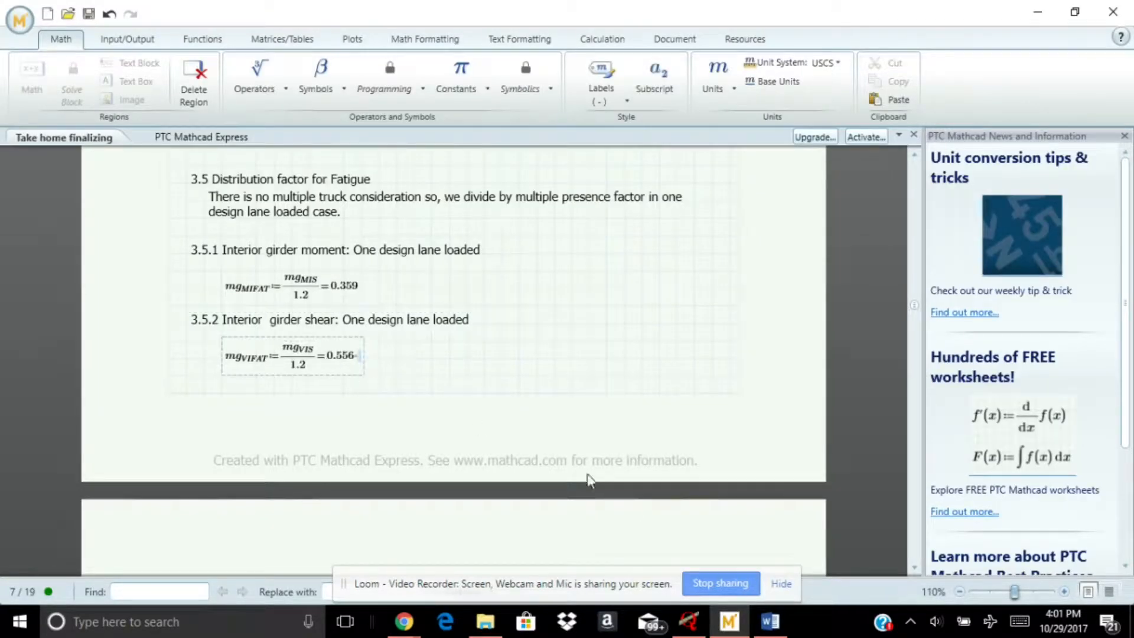
{"action": "left_click", "coordinate": [689, 622]}
{"action": "double_click", "coordinate": [306, 178]}
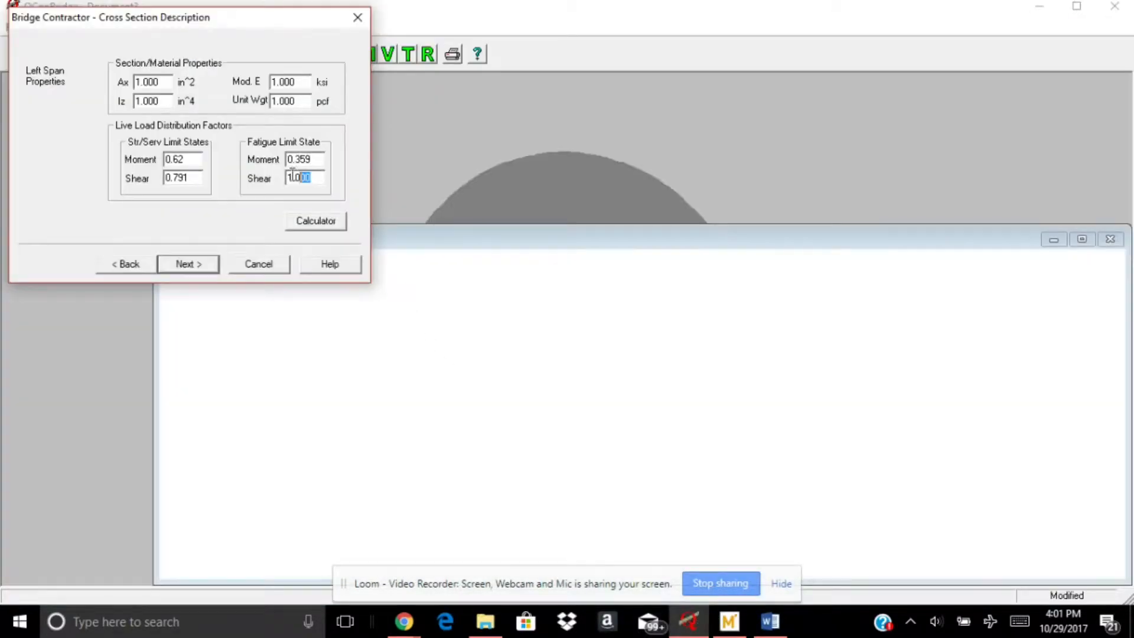
{"action": "type", "text": "0.556"}
{"action": "left_click", "coordinate": [184, 261]}
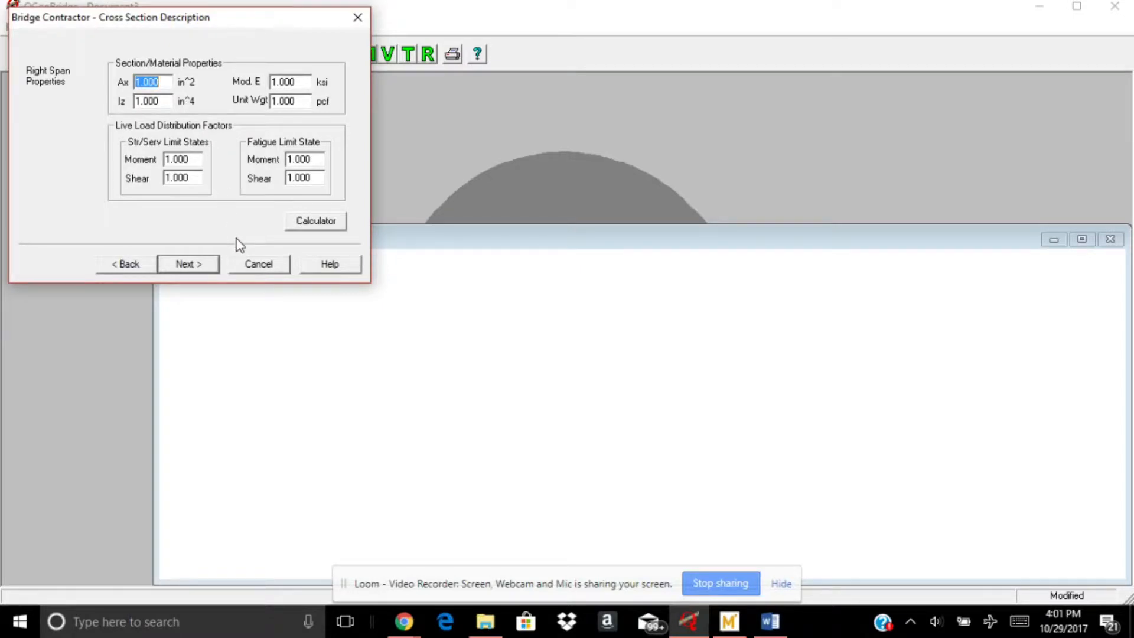
Set the right span's strength/service moment factor to 0.62 and shear factor to 0.791, checking against the left span's values
{"action": "left_click_drag", "start_coordinate": [201, 162], "coordinate": [155, 162]}
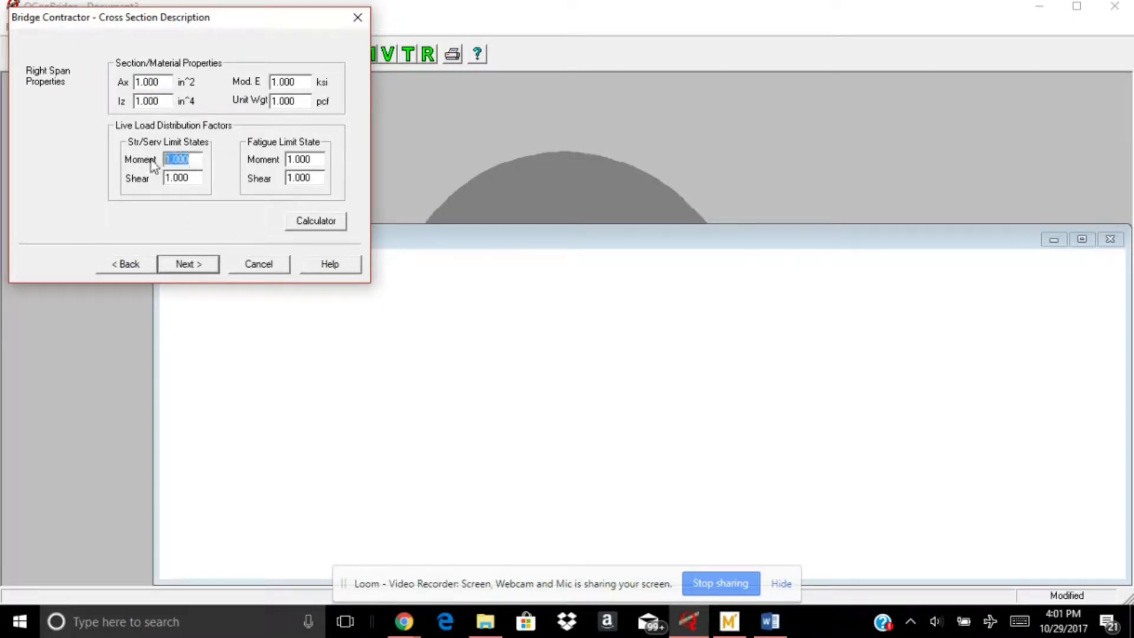
{"action": "left_click", "coordinate": [138, 264]}
{"action": "left_click", "coordinate": [179, 267]}
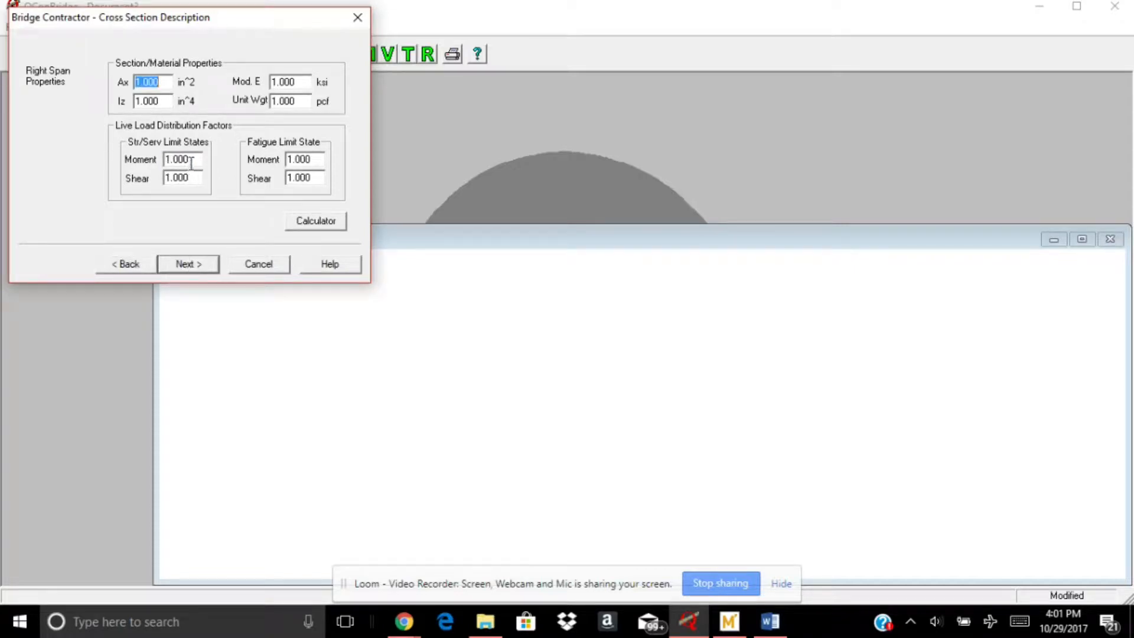
{"action": "left_click_drag", "start_coordinate": [192, 159], "coordinate": [167, 159]}
{"action": "type", "text": "0.62"}
{"action": "left_click", "coordinate": [136, 267]}
{"action": "left_click", "coordinate": [179, 264]}
{"action": "left_click_drag", "start_coordinate": [193, 178], "coordinate": [165, 180]}
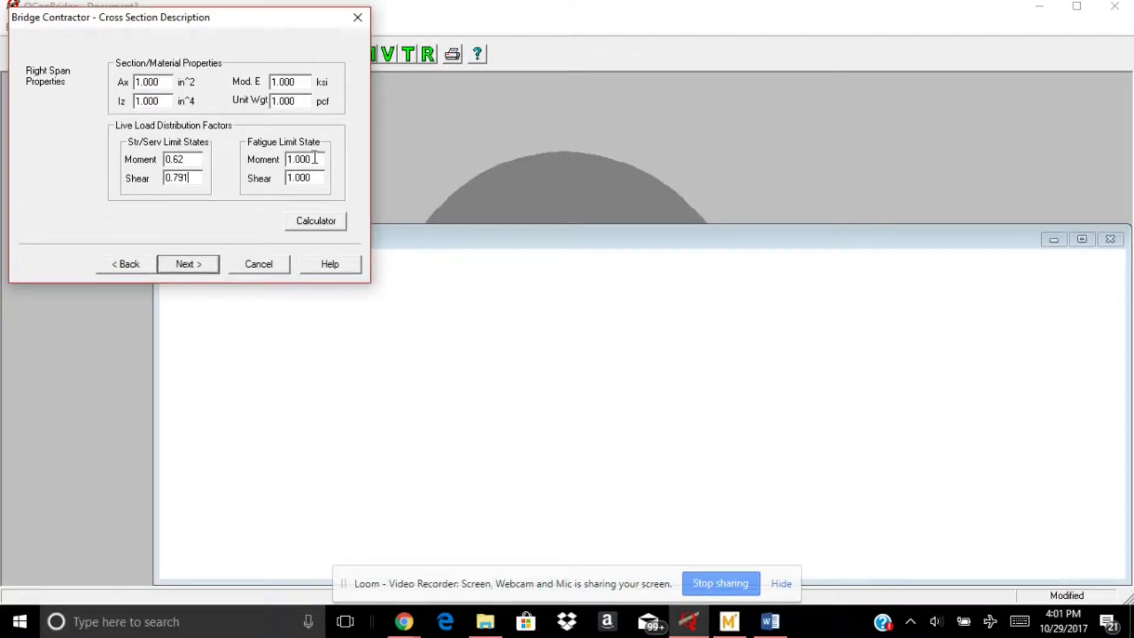
Set the right span's fatigue moment factor to 0.359, matching the left span
{"action": "left_click", "coordinate": [123, 266]}
{"action": "left_click", "coordinate": [180, 264]}
{"action": "left_click", "coordinate": [313, 159]}
{"action": "left_click_drag", "start_coordinate": [313, 159], "coordinate": [285, 165]}
{"action": "type", "text": "0.359"}
Set the right span's fatigue shear factor to 0.556 to match the left span, and finish building the bridge model
{"action": "left_click", "coordinate": [123, 266]}
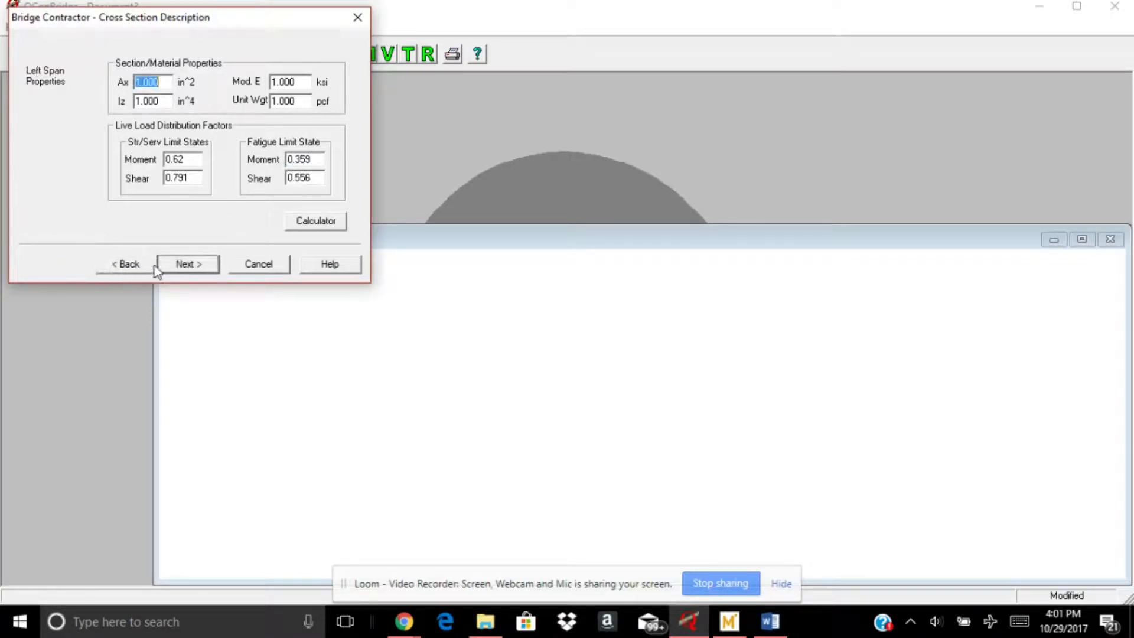
{"action": "left_click", "coordinate": [201, 263]}
{"action": "left_click", "coordinate": [313, 178]}
{"action": "left_click_drag", "start_coordinate": [313, 179], "coordinate": [286, 179]}
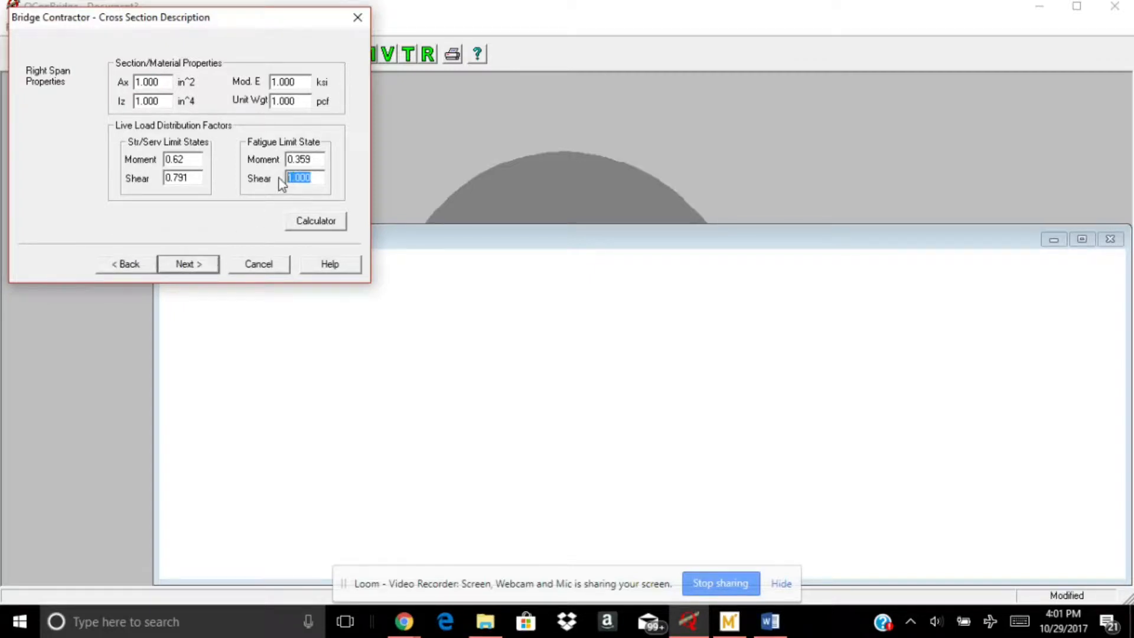
{"action": "type", "text": "0.556"}
{"action": "left_click", "coordinate": [191, 265]}
{"action": "left_click", "coordinate": [194, 264]}
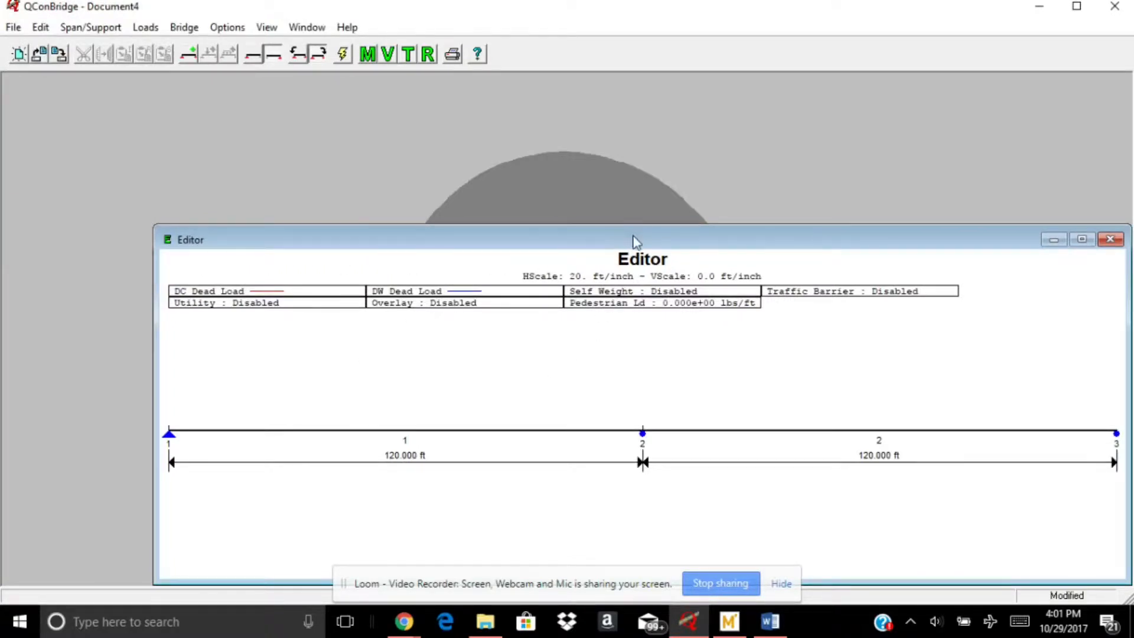
Move the Editor window higher and look up the DC1 dead load in the Mathcad worksheet
{"action": "left_click_drag", "start_coordinate": [636, 241], "coordinate": [557, 172]}
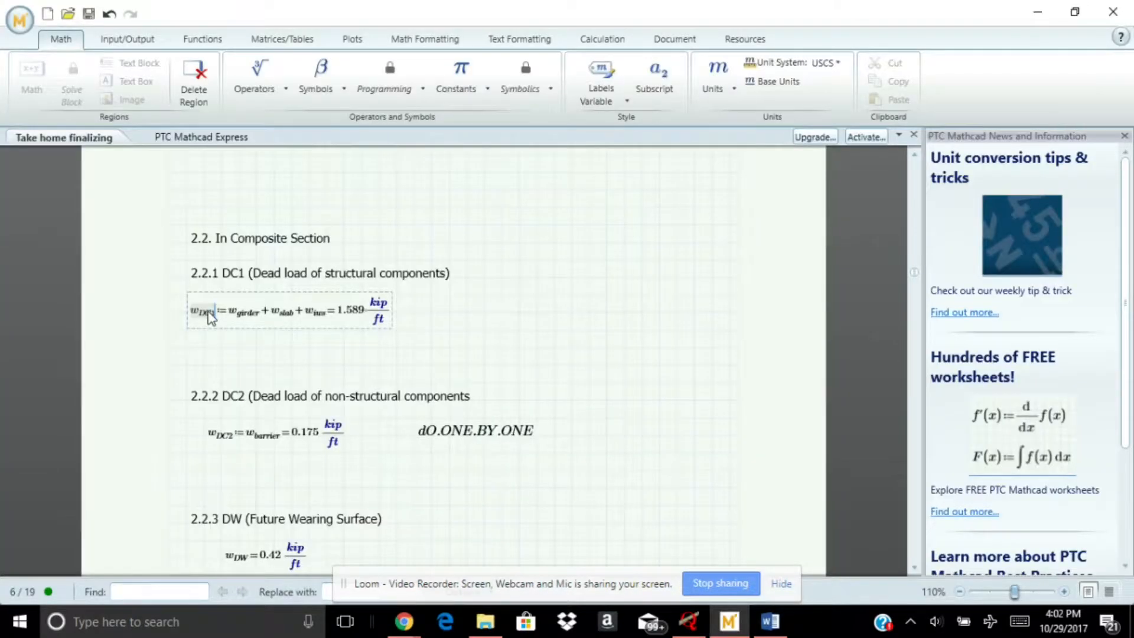
{"action": "left_click", "coordinate": [501, 330]}
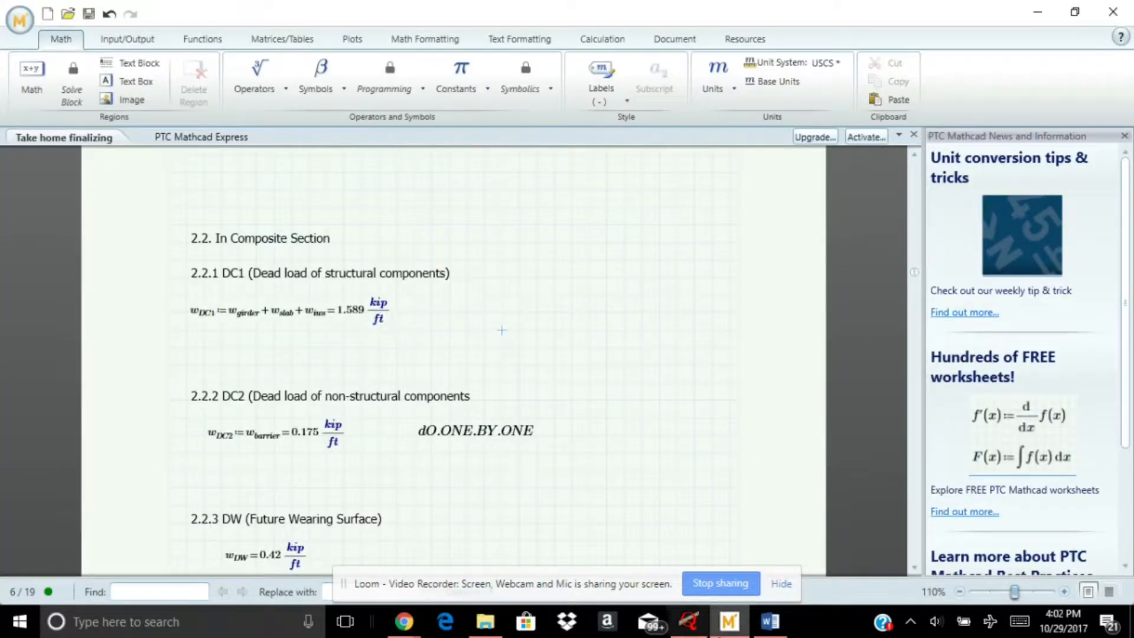
{"action": "left_click", "coordinate": [688, 622]}
Select span 1 and add a DC uniform load of 1589 lbs/ft on all spans, from fractional position 0 to 1
{"action": "left_click", "coordinate": [41, 27]}
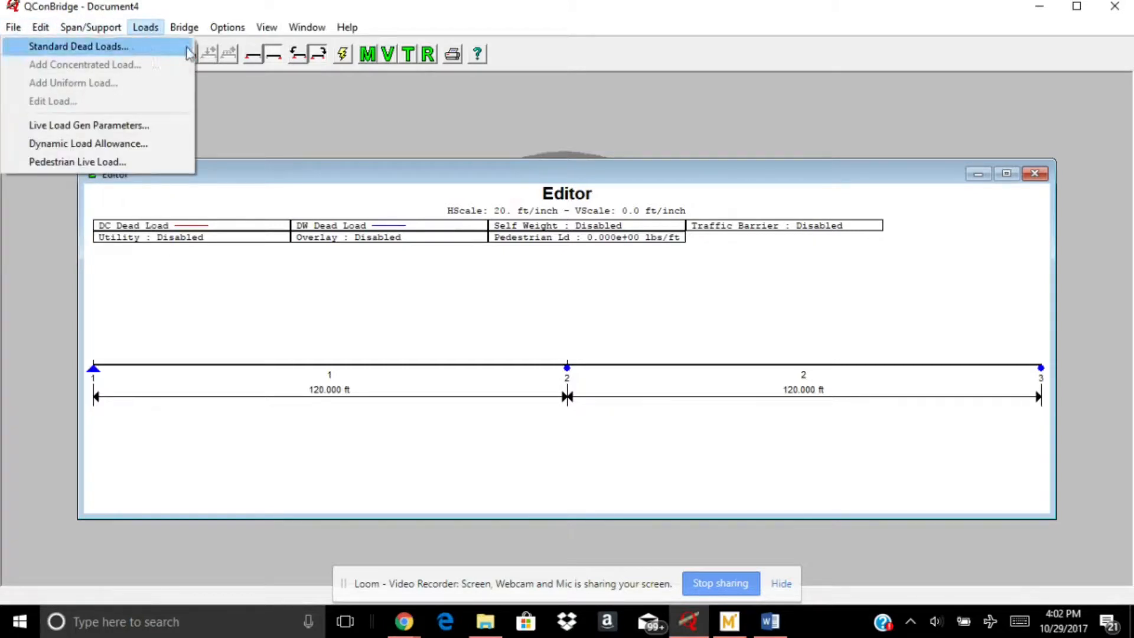
{"action": "left_click", "coordinate": [366, 364]}
{"action": "left_click", "coordinate": [146, 27]}
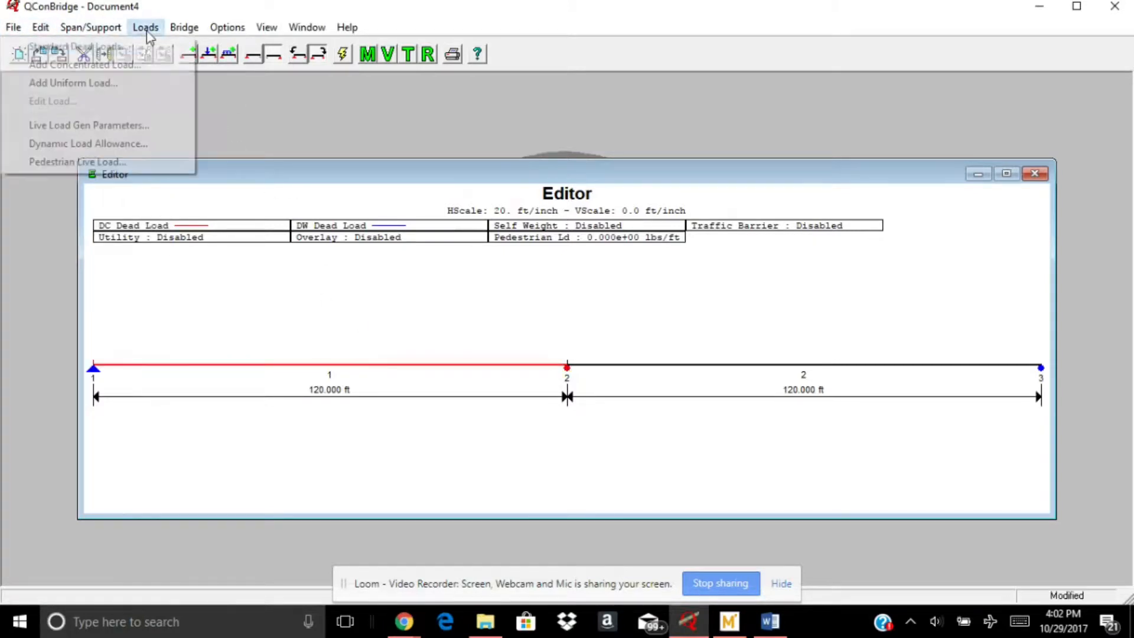
{"action": "left_click", "coordinate": [132, 81]}
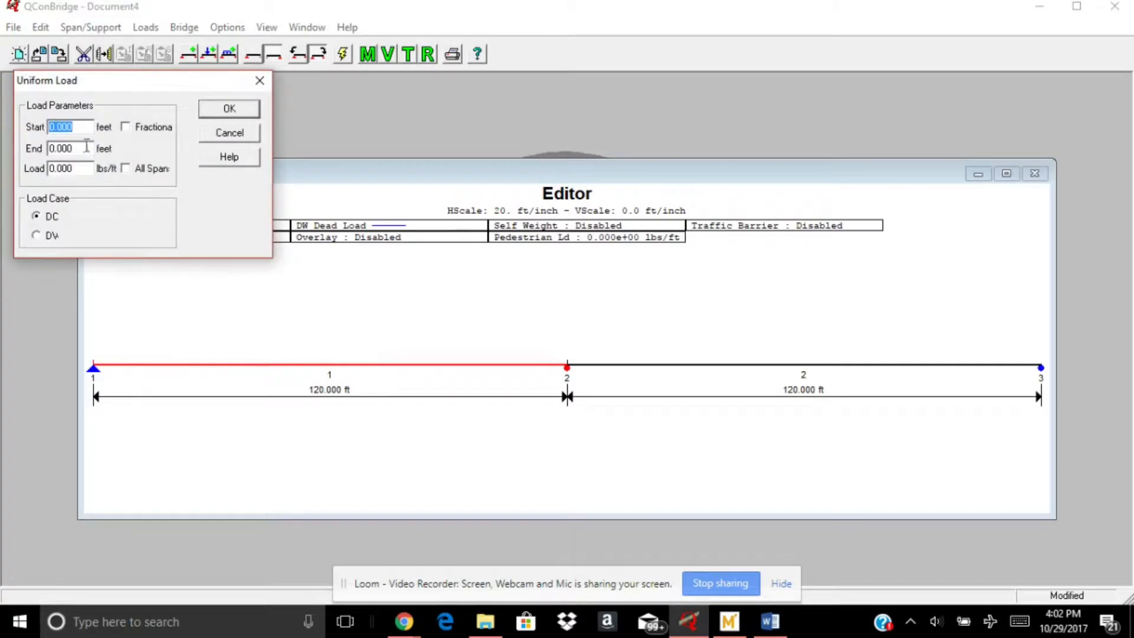
{"action": "double_click", "coordinate": [83, 148]}
{"action": "type", "text": "1"}
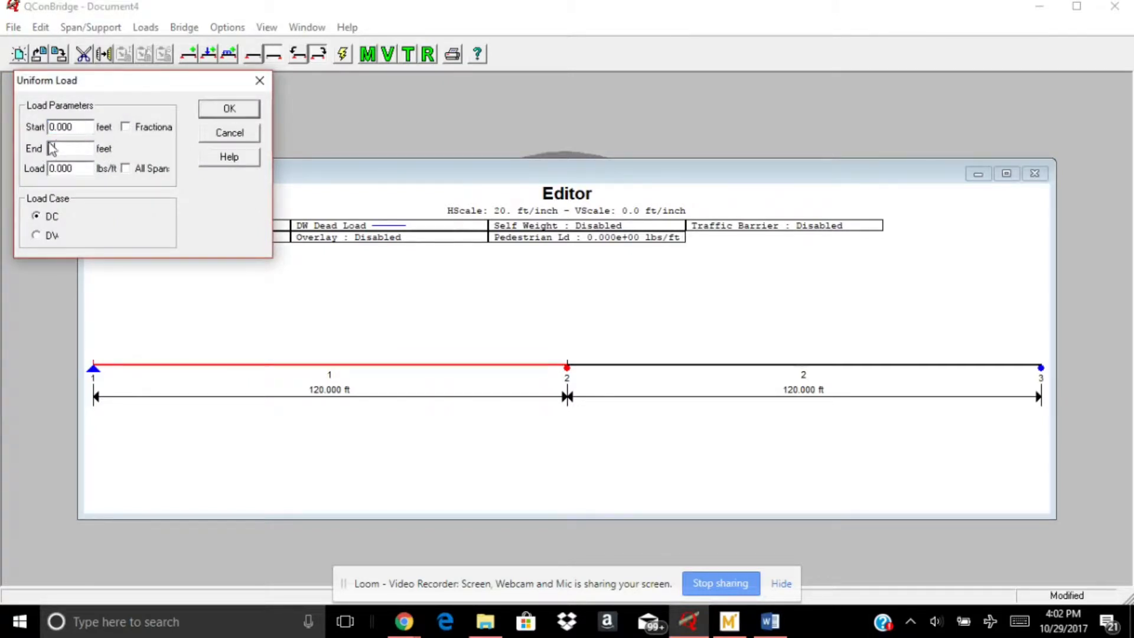
{"action": "left_click", "coordinate": [127, 128]}
{"action": "double_click", "coordinate": [79, 168]}
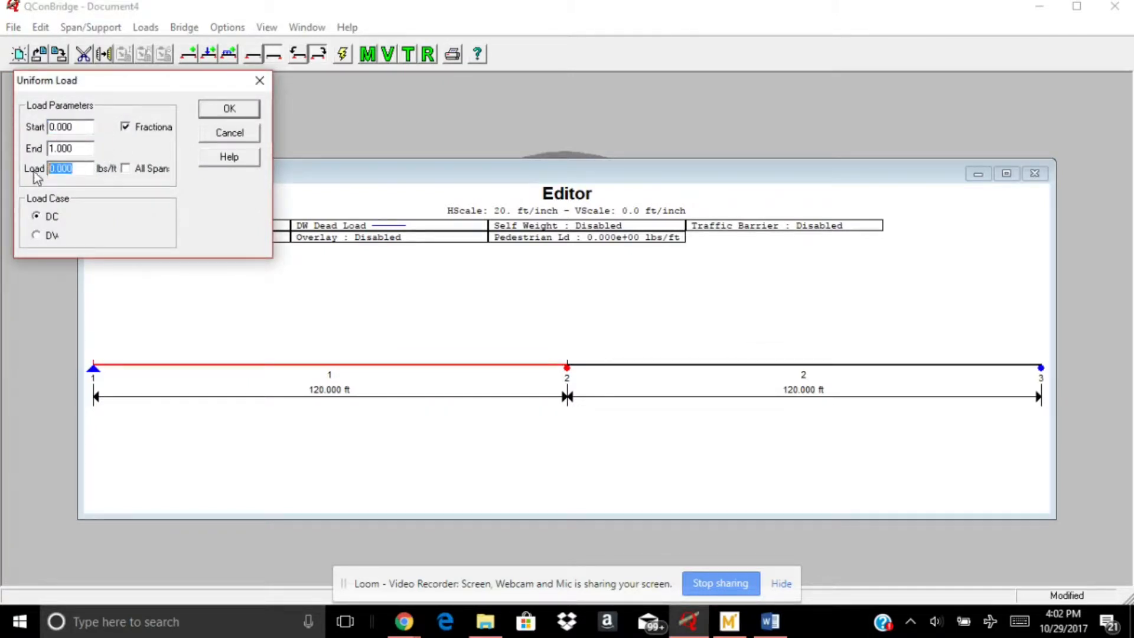
{"action": "type", "text": "1589"}
{"action": "left_click", "coordinate": [210, 109]}
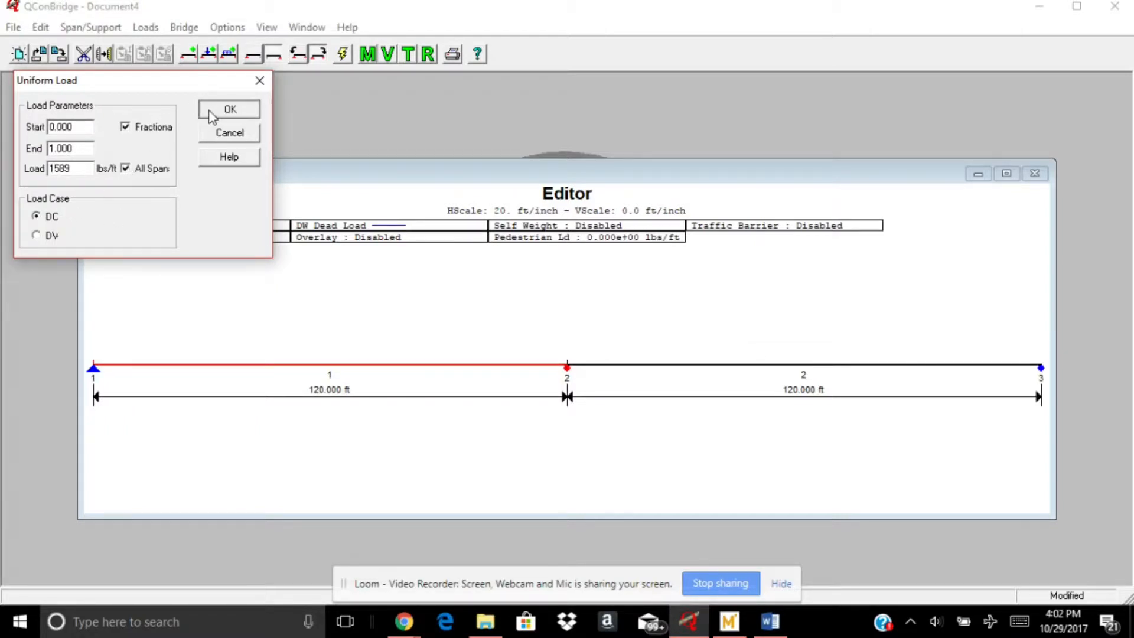
Start another uniform load on the selected span, using fractional positions from 0 to 1
{"action": "left_click", "coordinate": [145, 27]}
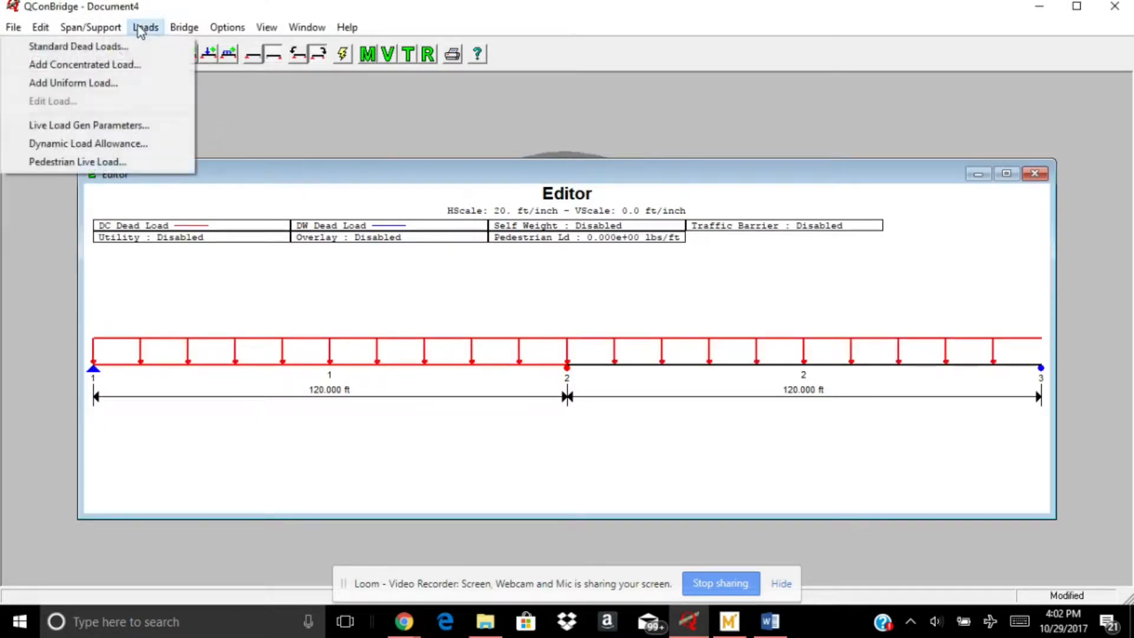
{"action": "left_click", "coordinate": [130, 80]}
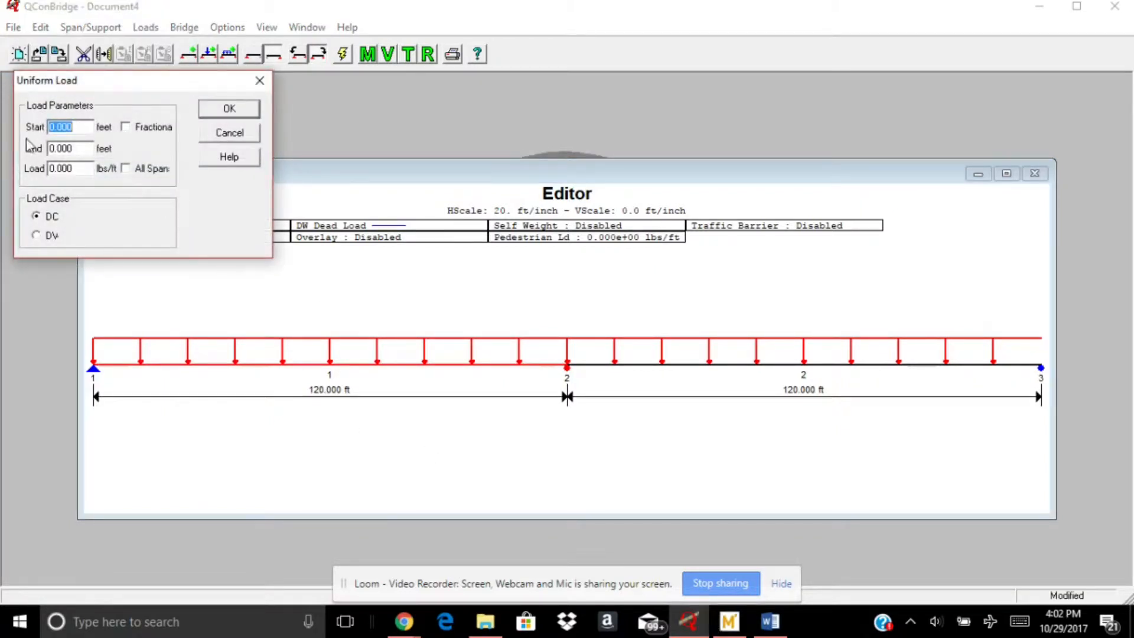
{"action": "left_click", "coordinate": [125, 127]}
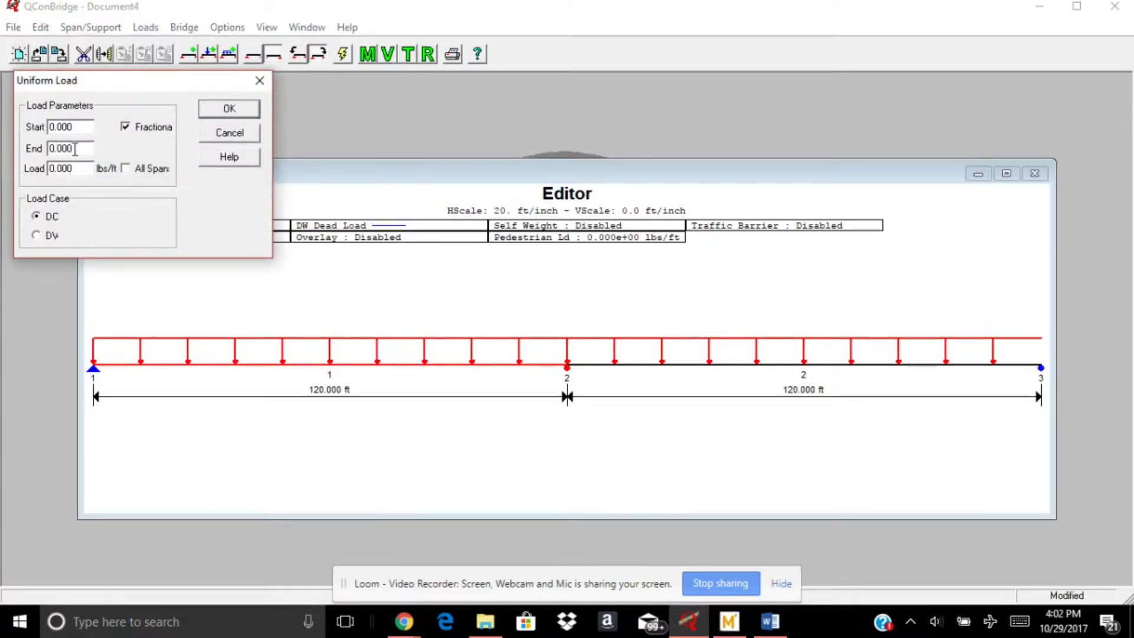
{"action": "left_click_drag", "start_coordinate": [75, 149], "coordinate": [46, 151]}
{"action": "type", "text": "1"}
Look up DC2 in the Mathcad worksheet and add it in QConBridge as a DC uniform load of 0.175 kip/ft
{"action": "left_click", "coordinate": [738, 630]}
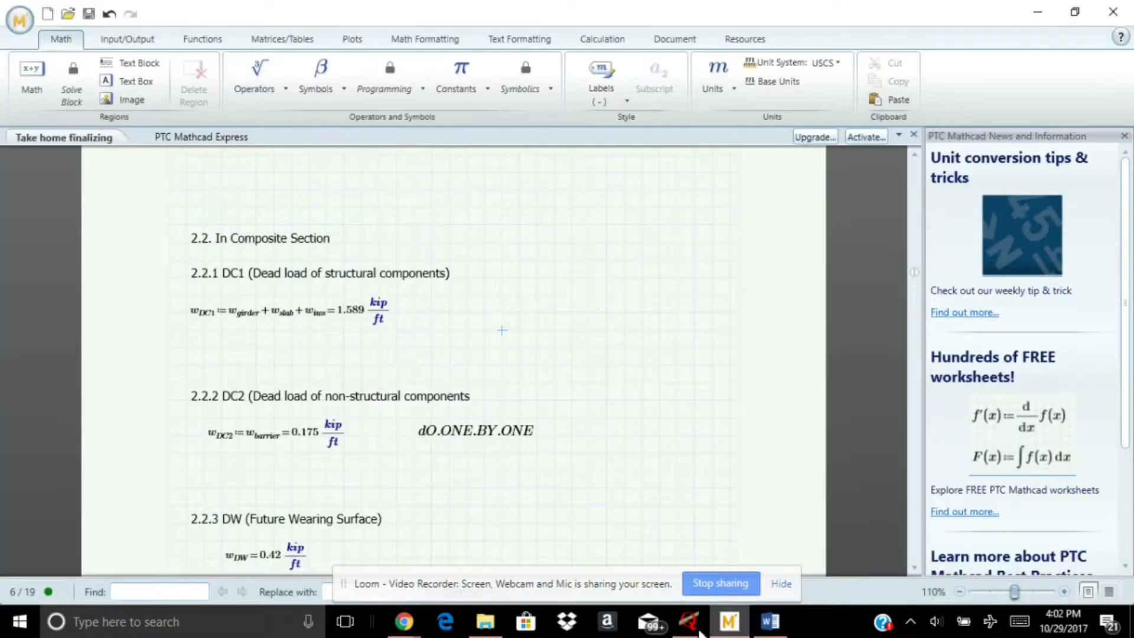
{"action": "left_click", "coordinate": [297, 435]}
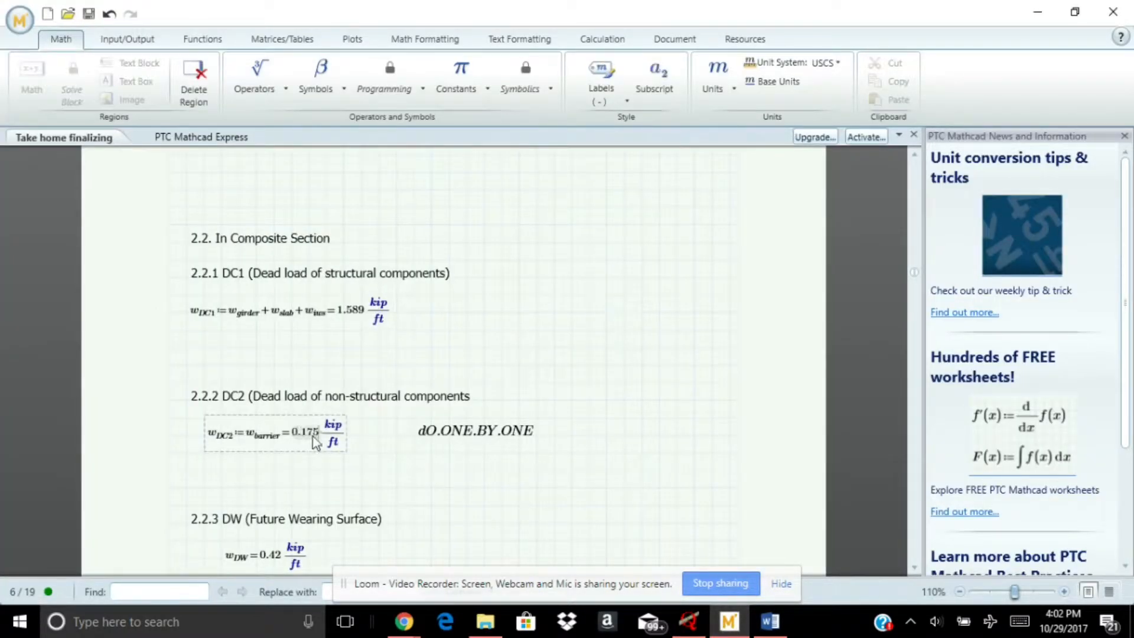
{"action": "left_click", "coordinate": [470, 486]}
{"action": "left_click", "coordinate": [691, 621]}
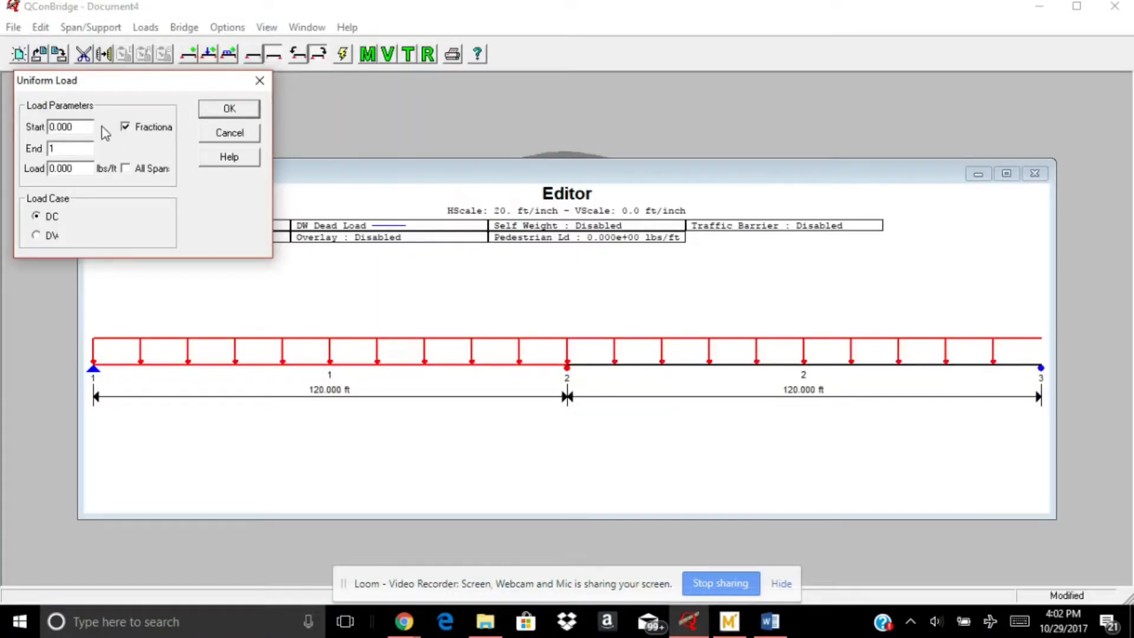
{"action": "left_click_drag", "start_coordinate": [81, 170], "coordinate": [33, 177]}
{"action": "type", "text": "175"}
{"action": "left_click", "coordinate": [214, 113]}
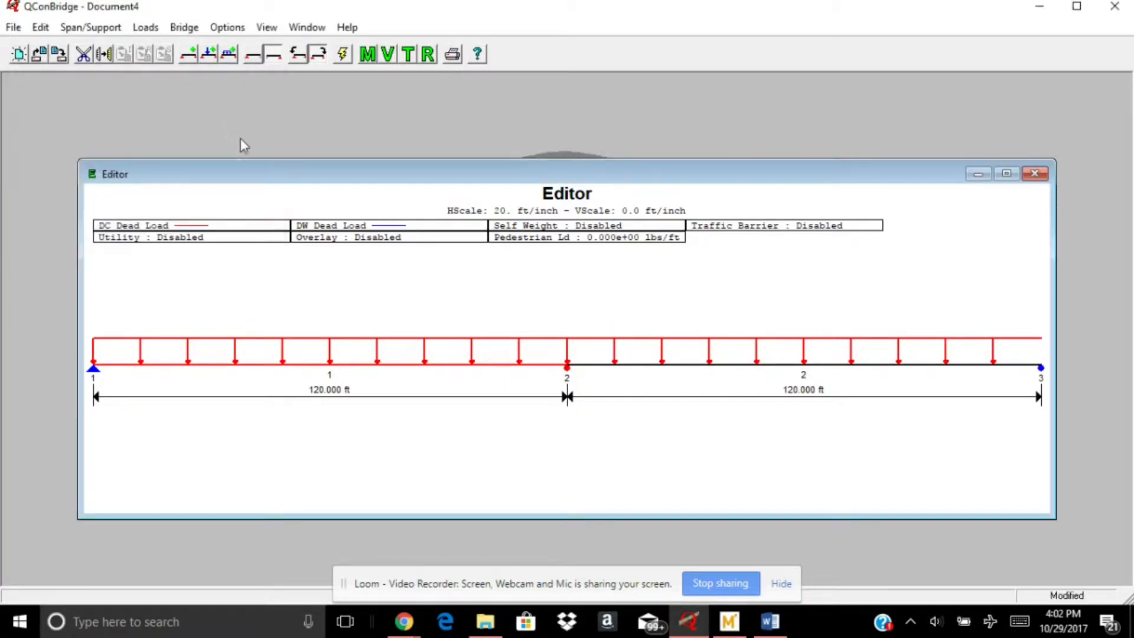
Look up the DW load in the Mathcad worksheet and start a uniform load in QConBridge from fractional position 0 to 1
{"action": "left_click", "coordinate": [730, 621]}
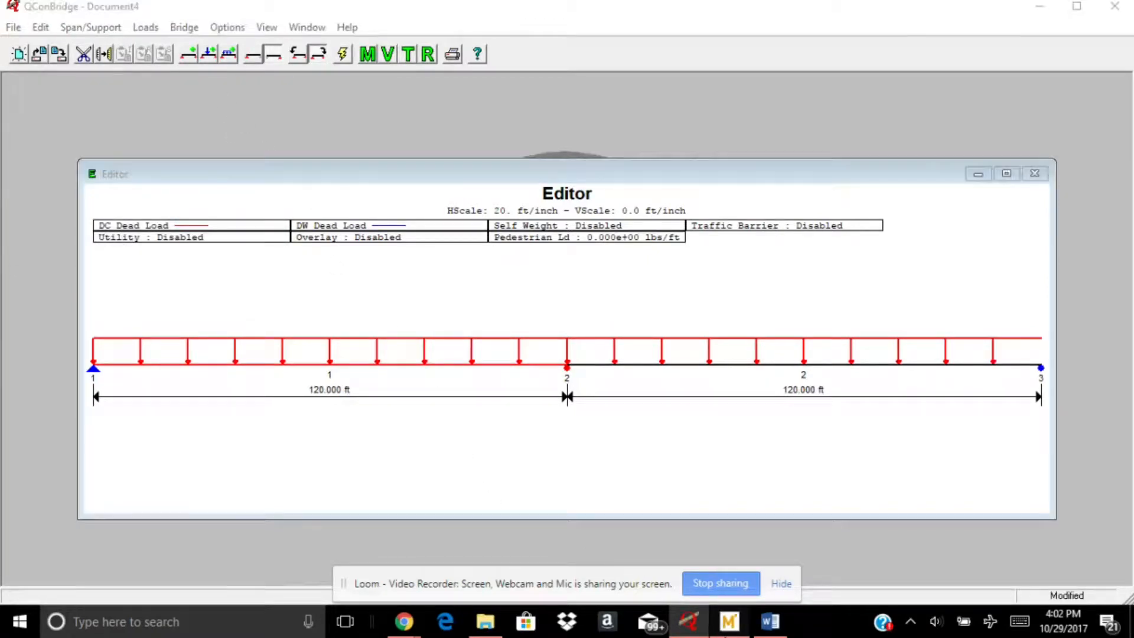
{"action": "scroll", "coordinate": [400, 498], "scroll_direction": "down", "scroll_amount": 3}
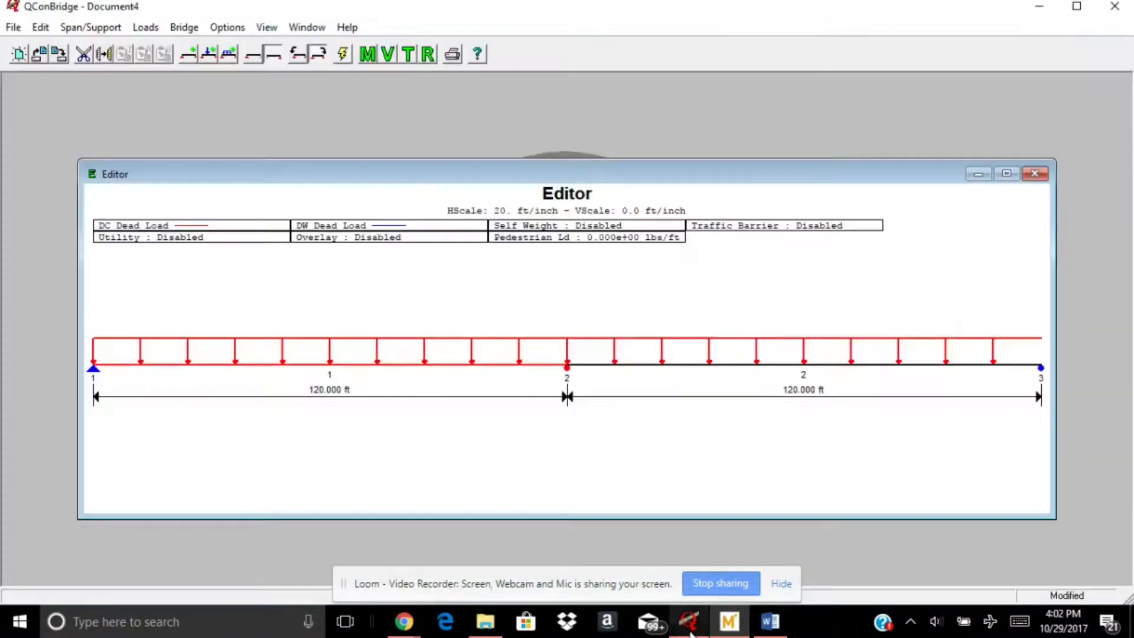
{"action": "left_click", "coordinate": [690, 622]}
{"action": "left_click", "coordinate": [135, 30]}
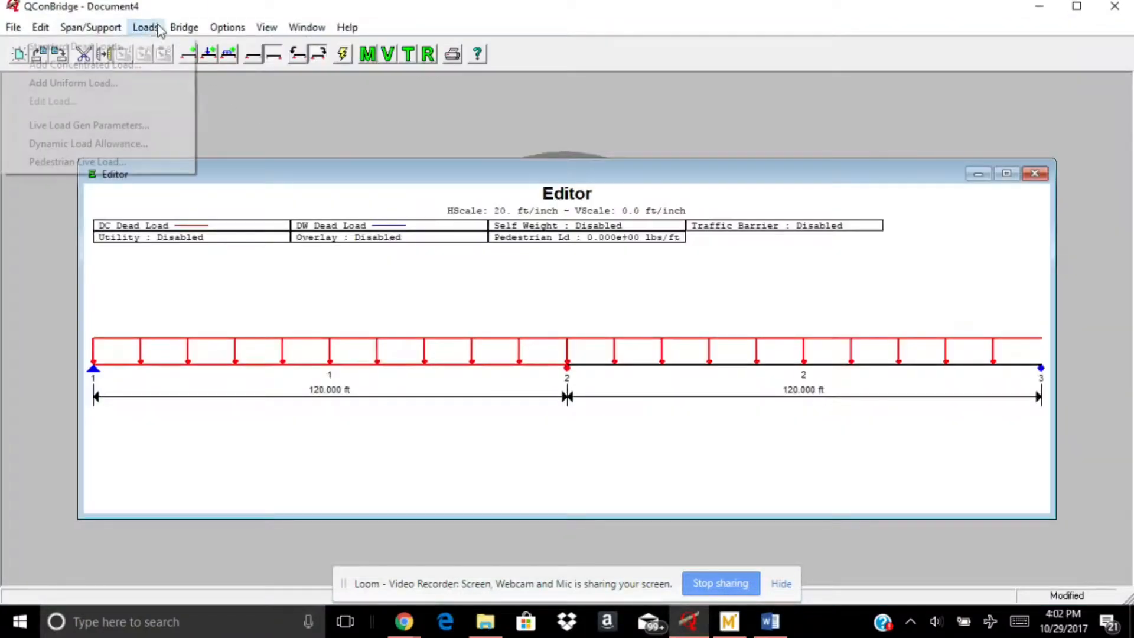
{"action": "left_click", "coordinate": [129, 82]}
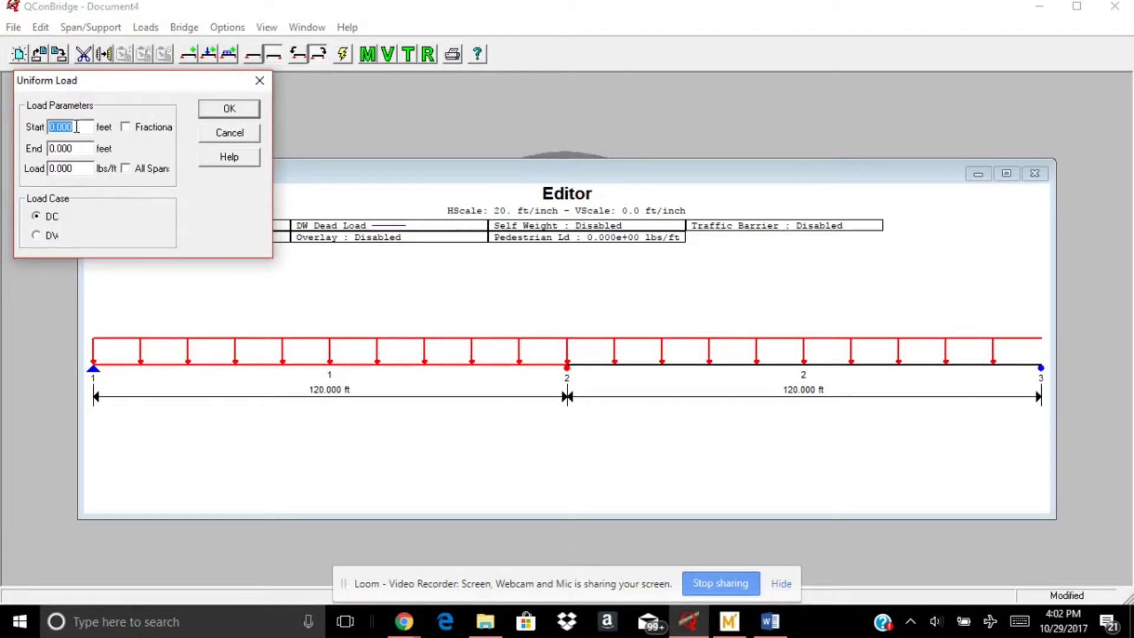
{"action": "left_click", "coordinate": [142, 128]}
{"action": "key", "text": "Tab"}
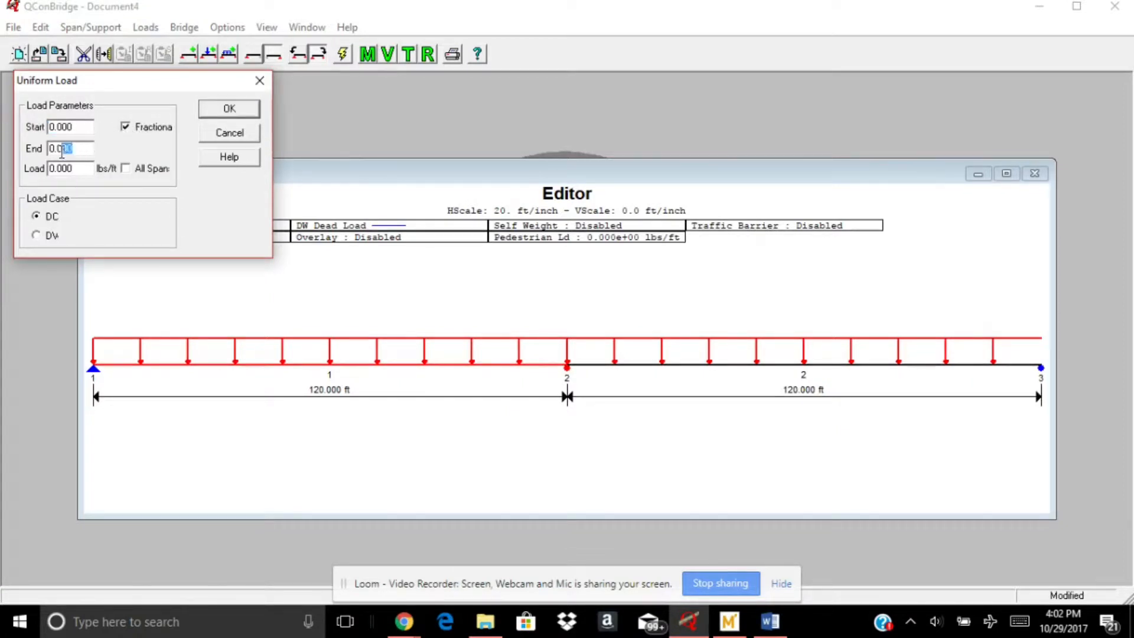
{"action": "type", "text": "1"}
Set the uniform load to 420 lbs/ft in the DW load case and apply it to all spans
{"action": "left_click_drag", "start_coordinate": [83, 168], "coordinate": [46, 170]}
{"action": "type", "text": "420"}
{"action": "left_click", "coordinate": [57, 236]}
{"action": "left_click", "coordinate": [147, 169]}
{"action": "left_click", "coordinate": [228, 109]}
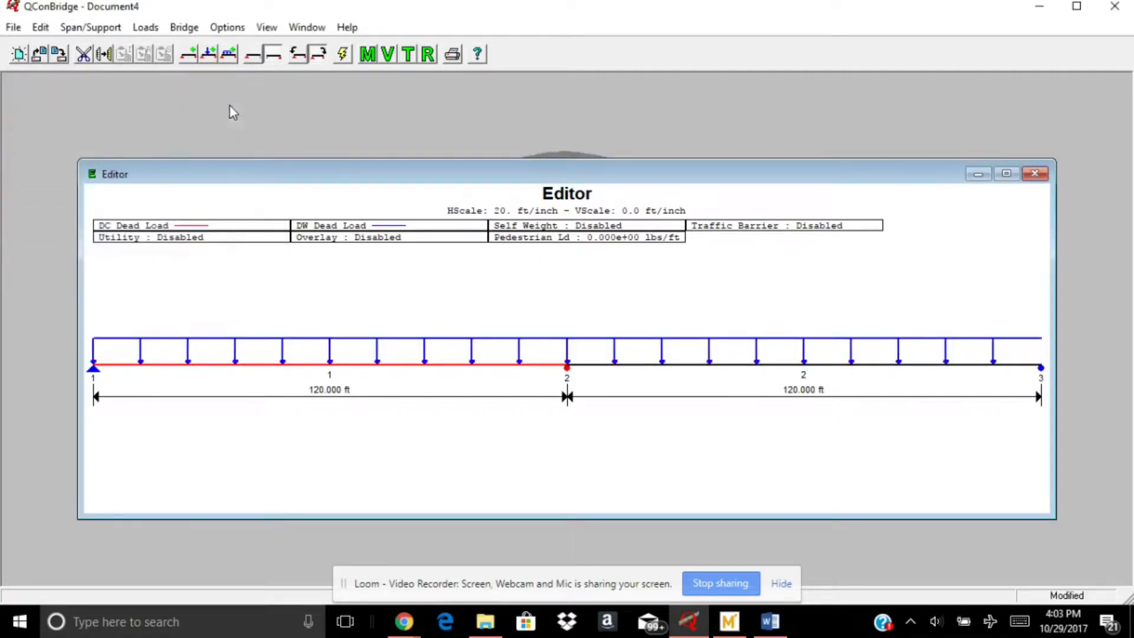
Review the bridge load factors for the Strength I, Service I, Service II, Service III and Fatigue limit states
{"action": "left_click", "coordinate": [145, 27]}
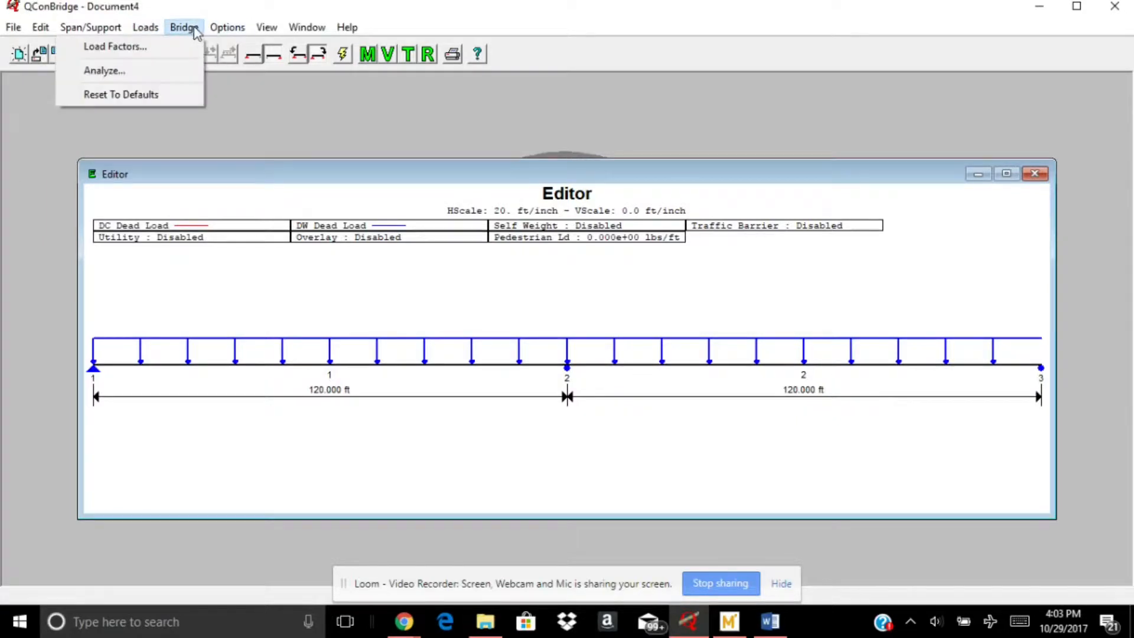
{"action": "left_click", "coordinate": [193, 29]}
{"action": "left_click", "coordinate": [184, 27]}
{"action": "left_click", "coordinate": [162, 44]}
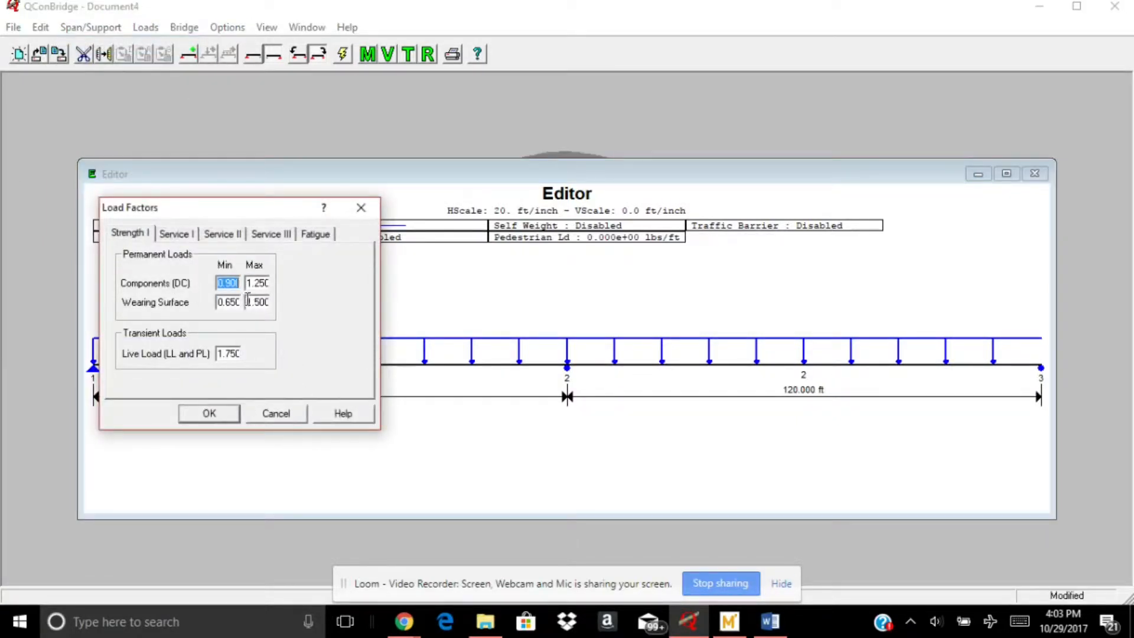
{"action": "left_click", "coordinate": [226, 284]}
{"action": "left_click", "coordinate": [190, 236]}
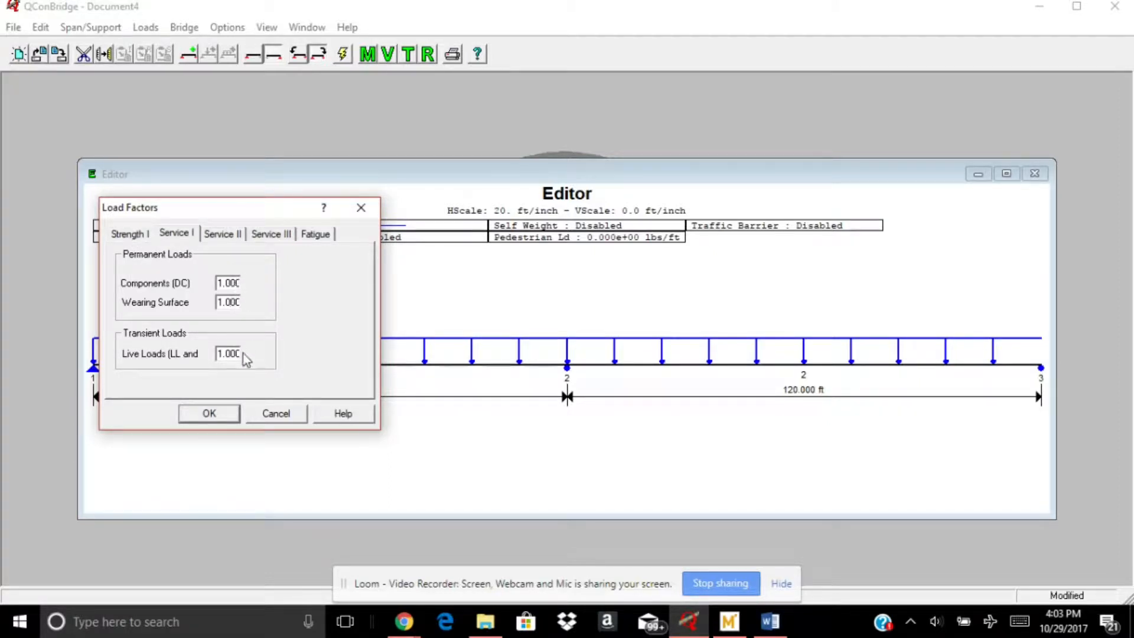
{"action": "left_click", "coordinate": [223, 234]}
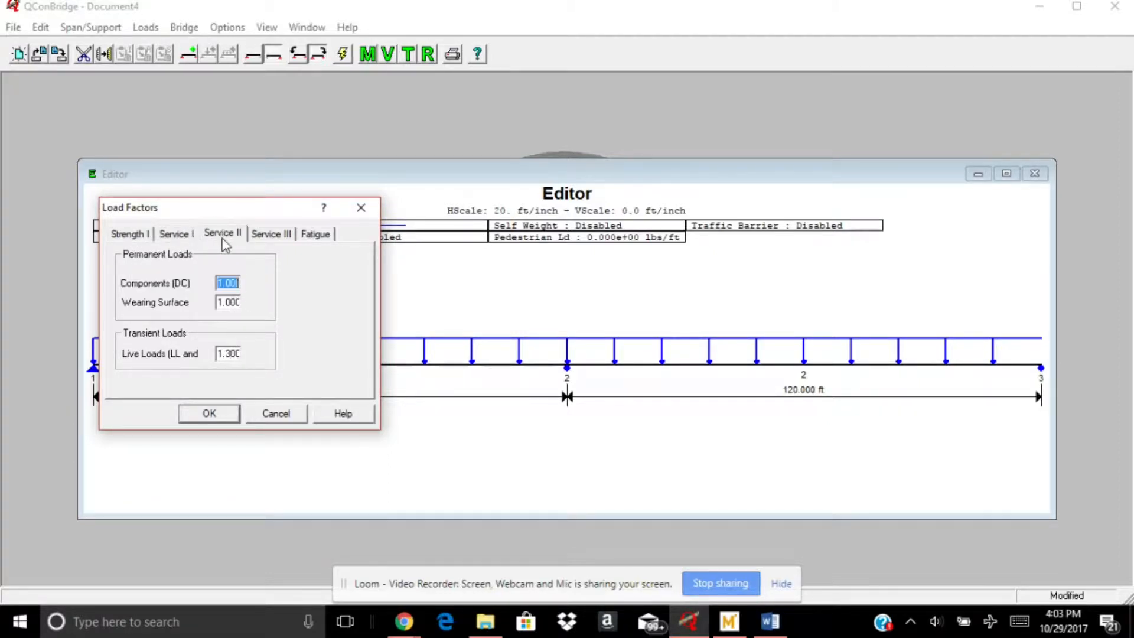
{"action": "left_click", "coordinate": [228, 285]}
{"action": "left_click", "coordinate": [273, 234]}
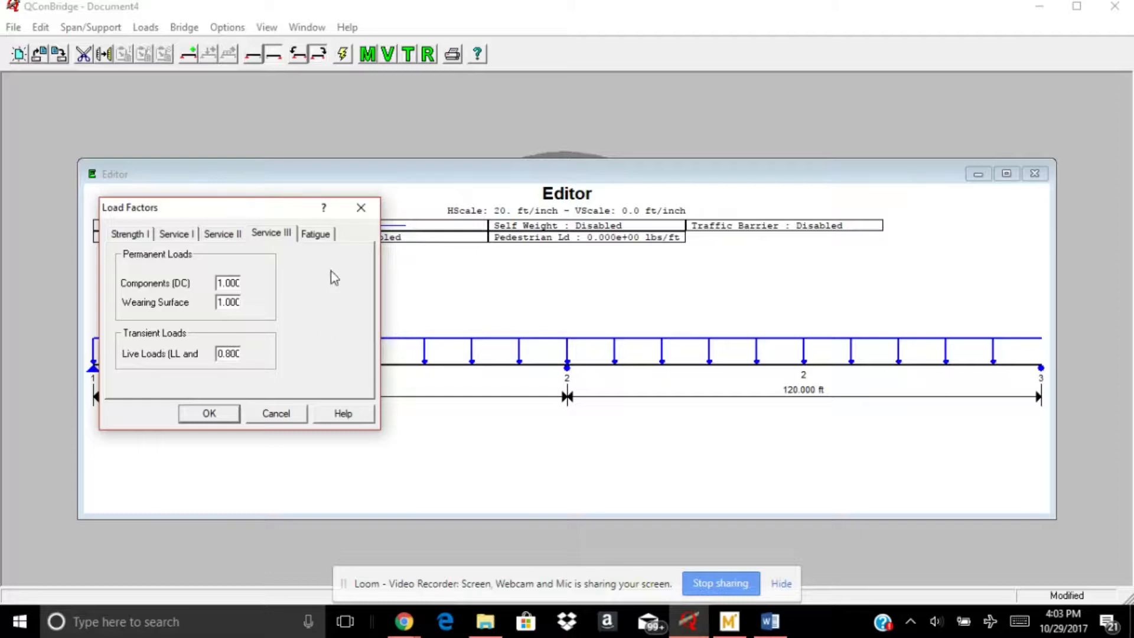
{"action": "left_click", "coordinate": [144, 235]}
{"action": "left_click", "coordinate": [316, 235]}
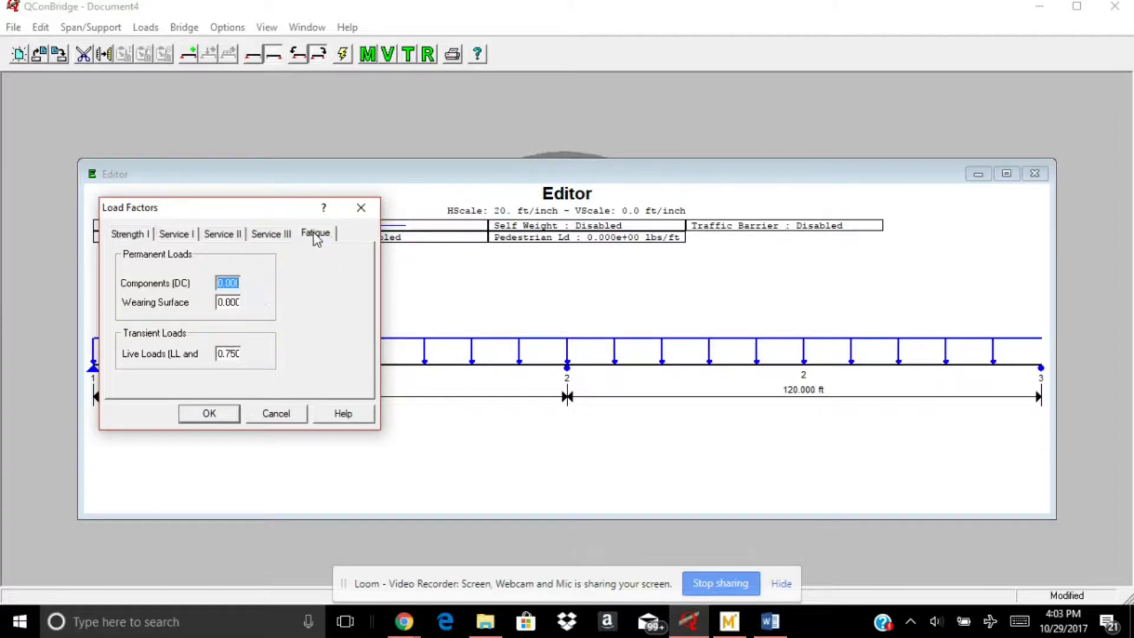
{"action": "left_click", "coordinate": [235, 303]}
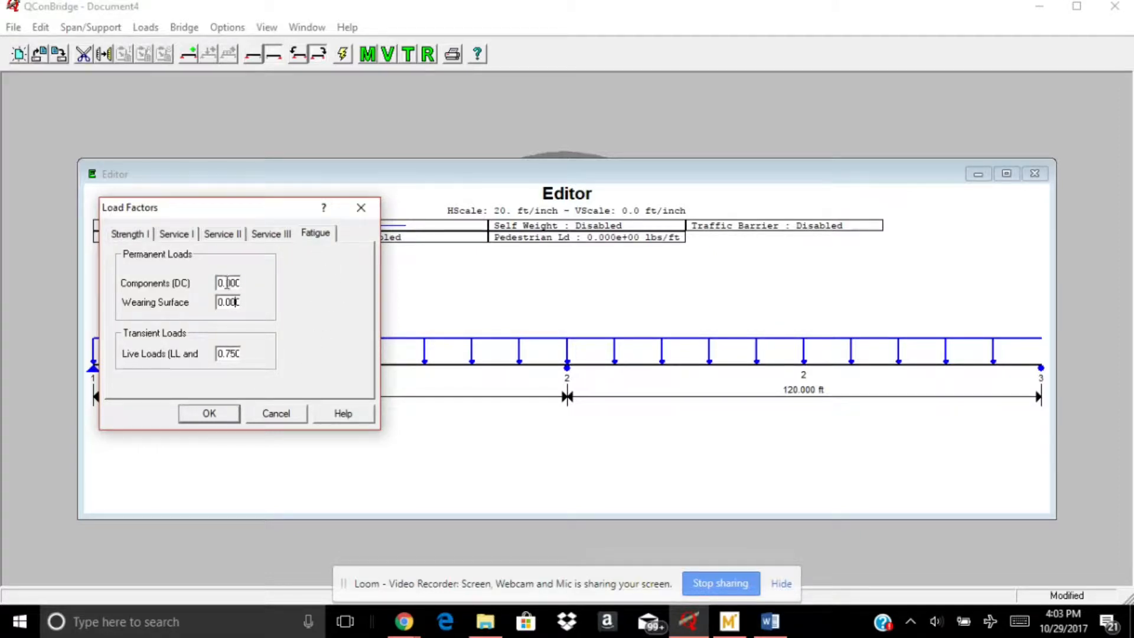
{"action": "left_click", "coordinate": [127, 235]}
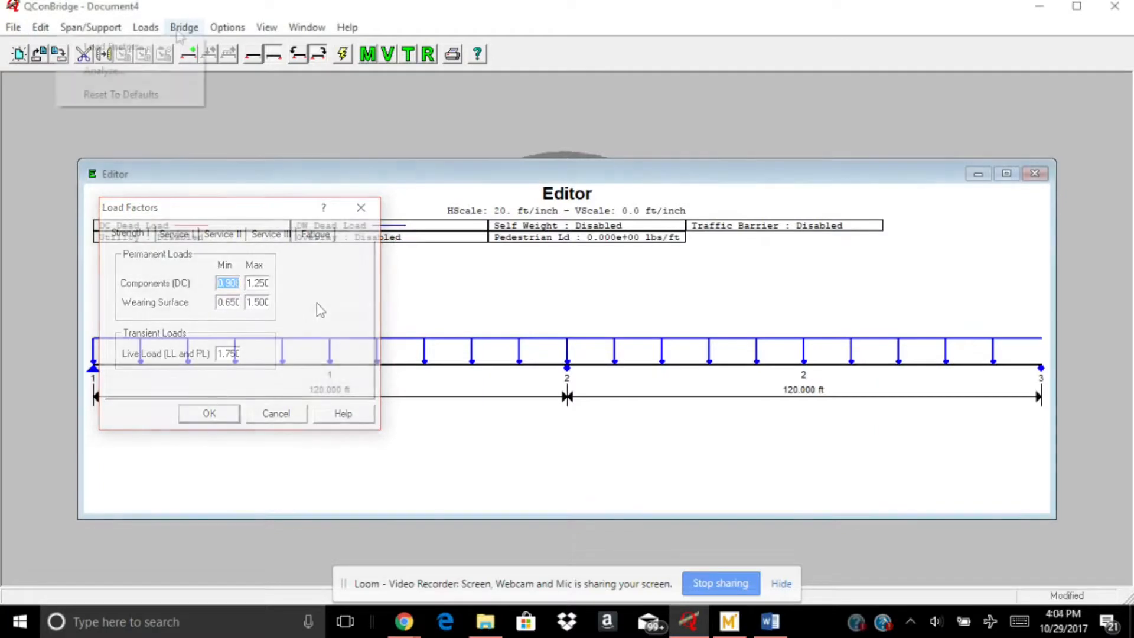
Analyze the bridge with a minimum of 5 analysis points
{"action": "left_click", "coordinate": [156, 70]}
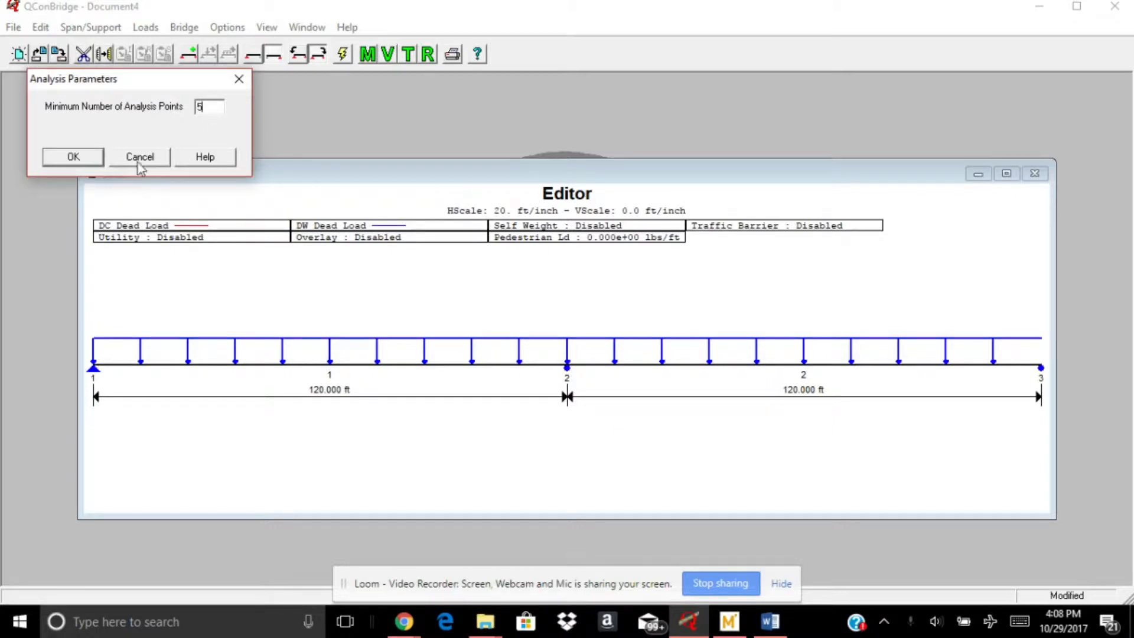
{"action": "left_click", "coordinate": [73, 156]}
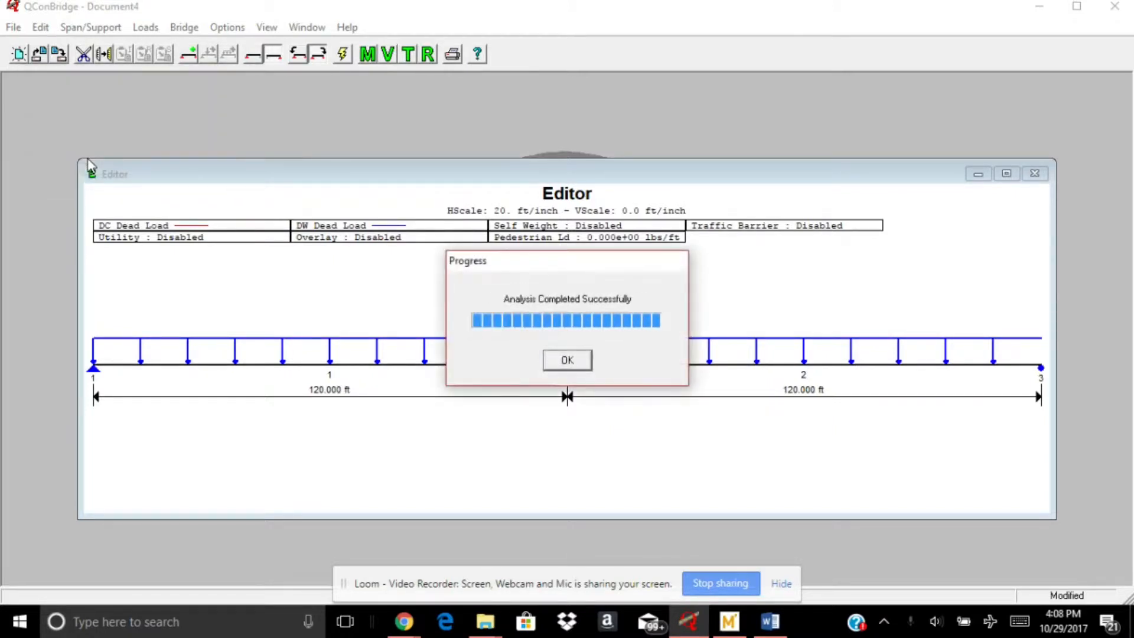
{"action": "left_click", "coordinate": [567, 360]}
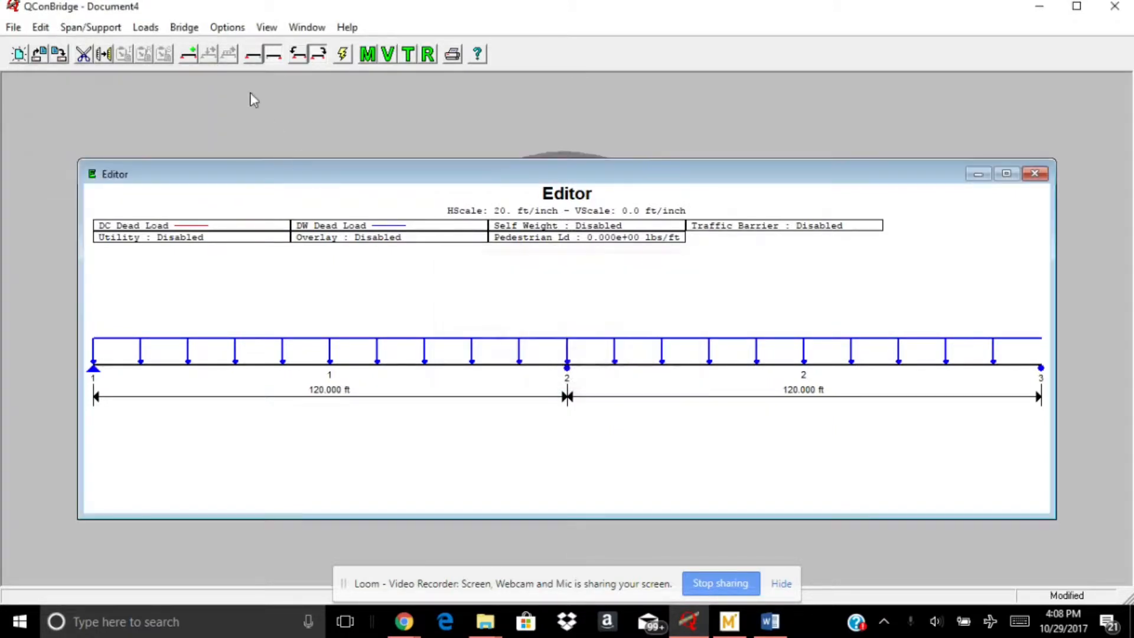
Open the moment diagram and its loading selection
{"action": "left_click", "coordinate": [184, 28]}
{"action": "mouse_move", "coordinate": [273, 30]}
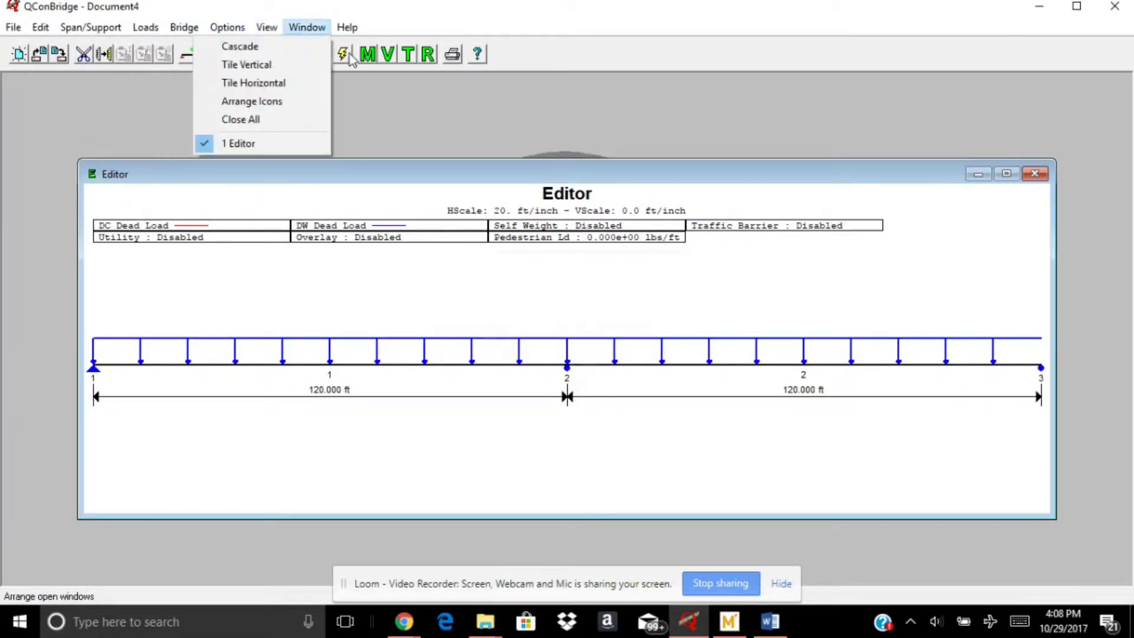
{"action": "left_click", "coordinate": [367, 59]}
{"action": "right_click", "coordinate": [358, 180]}
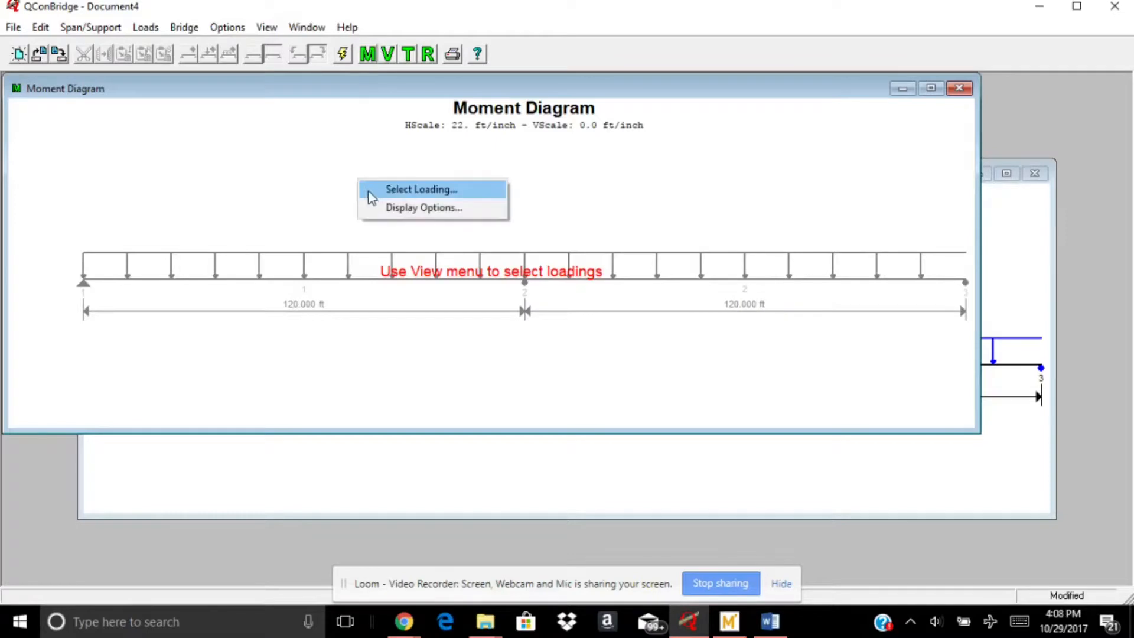
{"action": "left_click", "coordinate": [377, 194]}
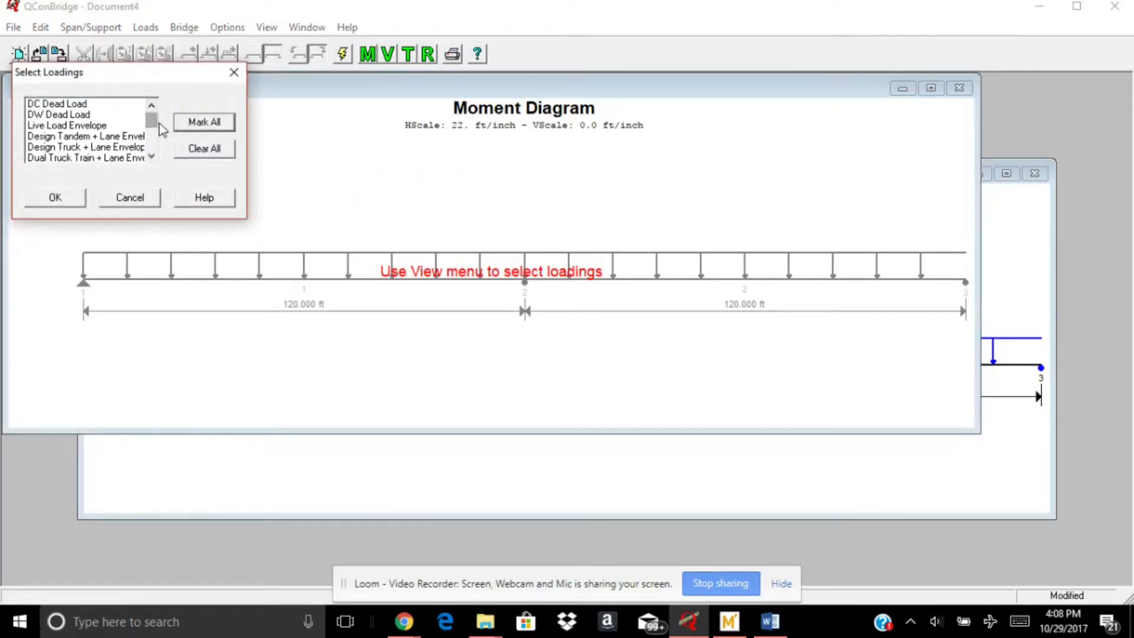
Plot the Strength I Envelope on the moment diagram
{"action": "left_click", "coordinate": [152, 160]}
{"action": "left_click", "coordinate": [152, 159]}
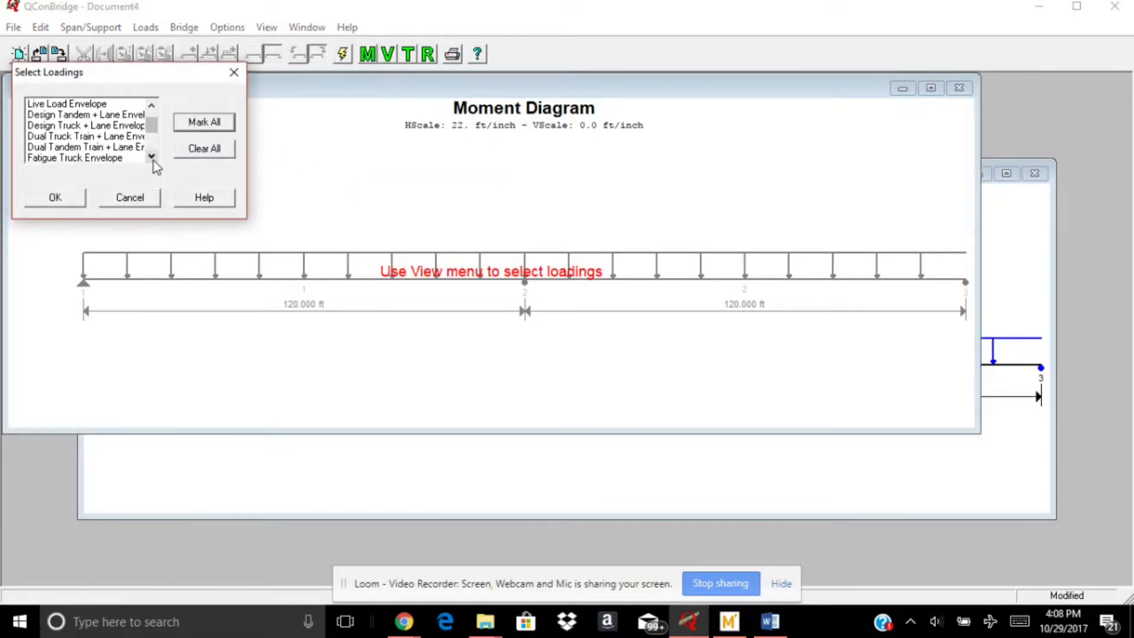
{"action": "left_click", "coordinate": [152, 158]}
{"action": "left_click", "coordinate": [153, 158]}
{"action": "left_click", "coordinate": [152, 158]}
{"action": "left_click", "coordinate": [152, 158]}
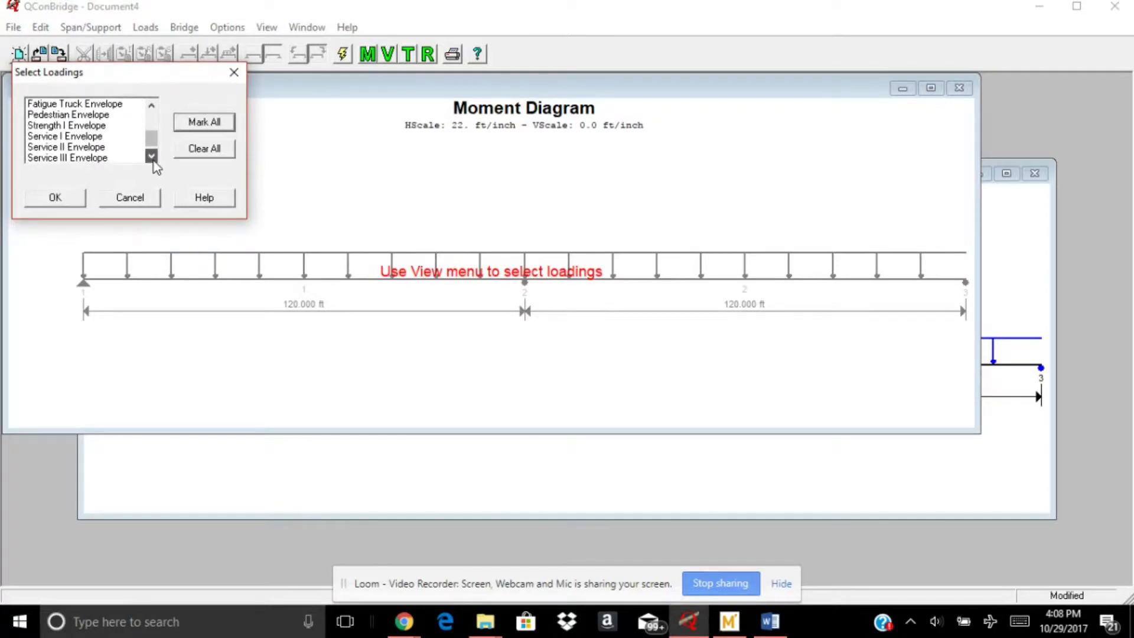
{"action": "left_click", "coordinate": [152, 159]}
{"action": "left_click", "coordinate": [77, 115]}
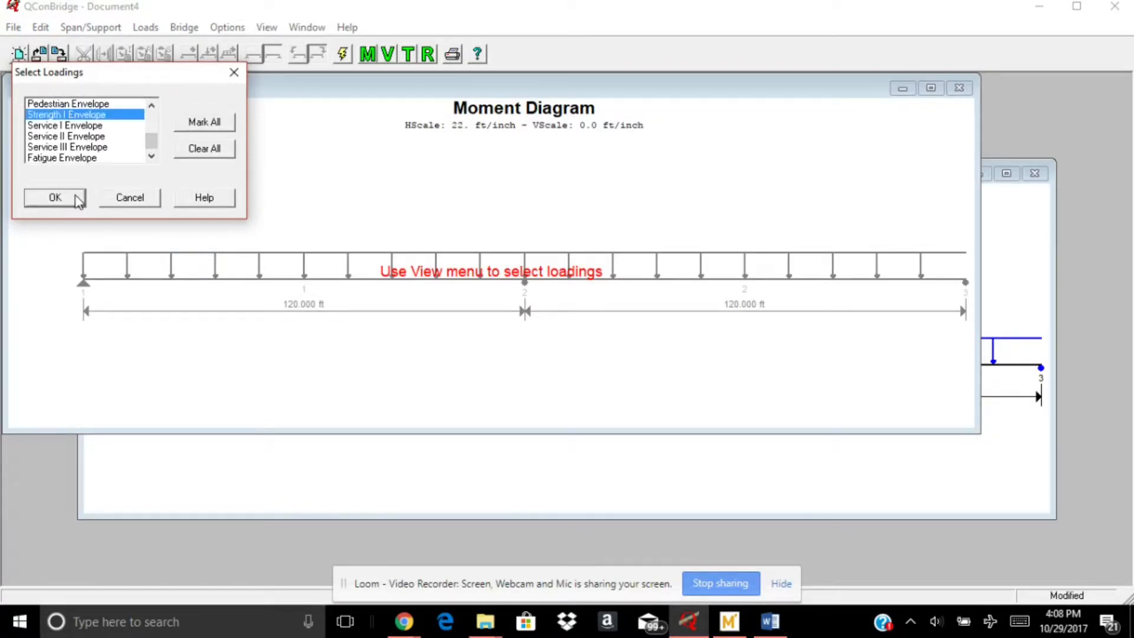
{"action": "left_click", "coordinate": [55, 197]}
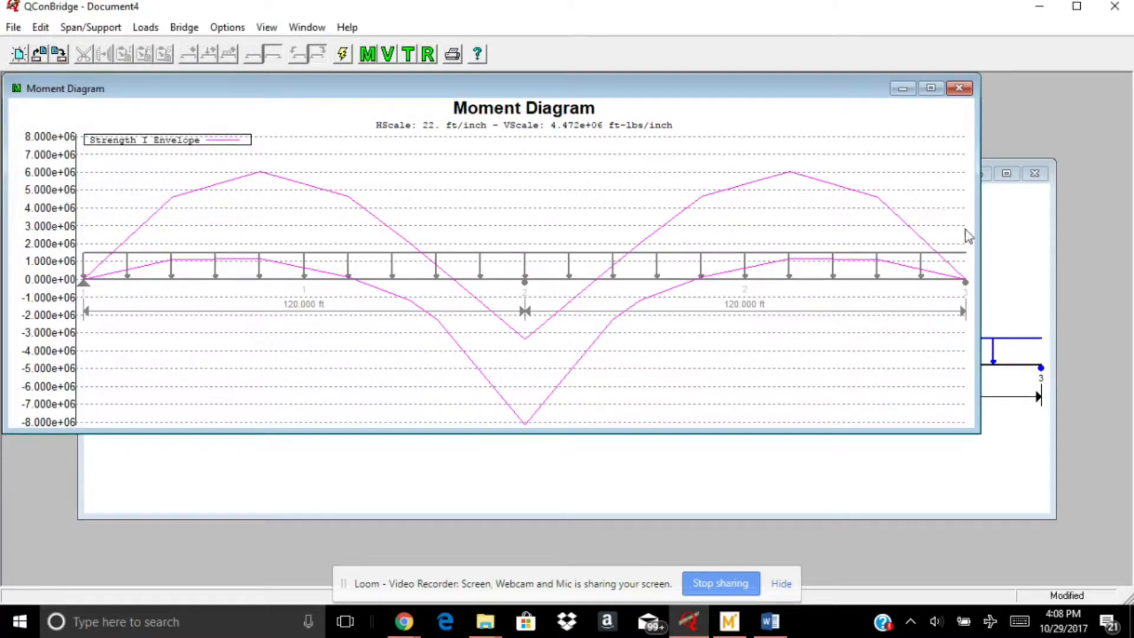
Switch to the Word document to examine the Strength I moment envelope chart, and check the Mathcad worksheet
{"action": "left_click", "coordinate": [770, 622]}
{"action": "scroll", "coordinate": [611, 289], "scroll_direction": "up", "scroll_amount": 5}
{"action": "scroll", "coordinate": [612, 290], "scroll_direction": "up", "scroll_amount": 15}
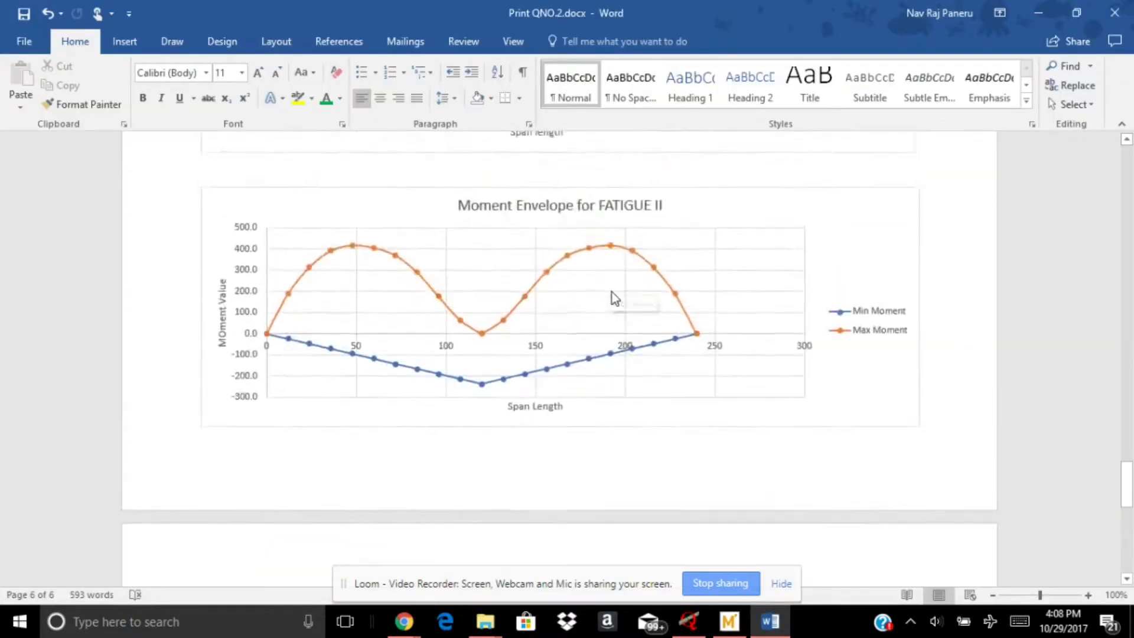
{"action": "scroll", "coordinate": [612, 298], "scroll_direction": "down", "scroll_amount": 4}
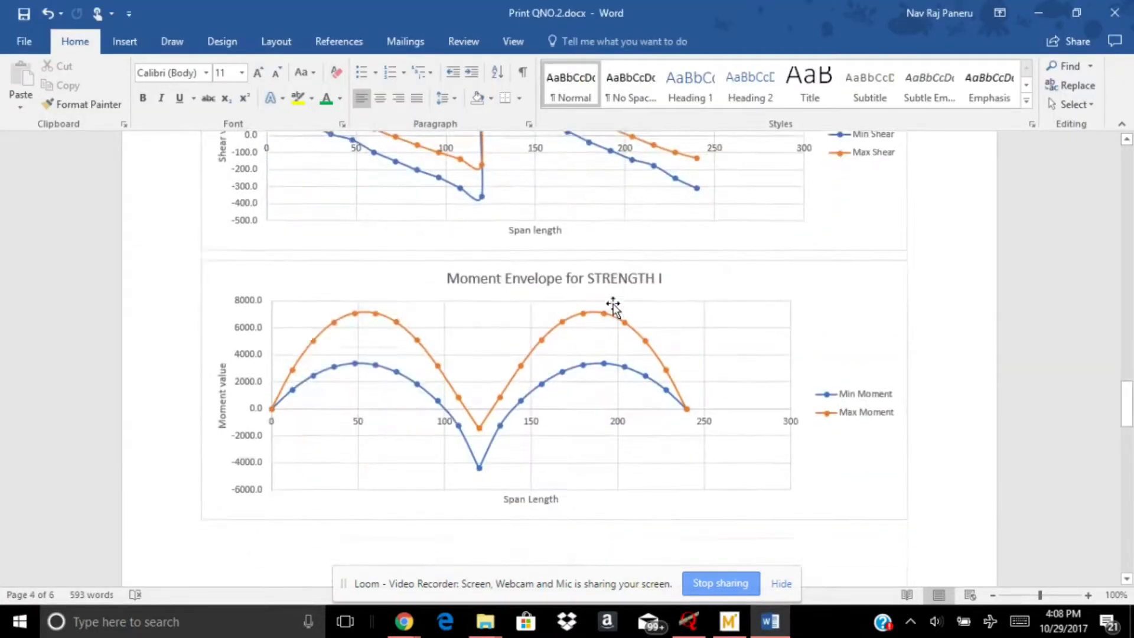
{"action": "left_click", "coordinate": [729, 621]}
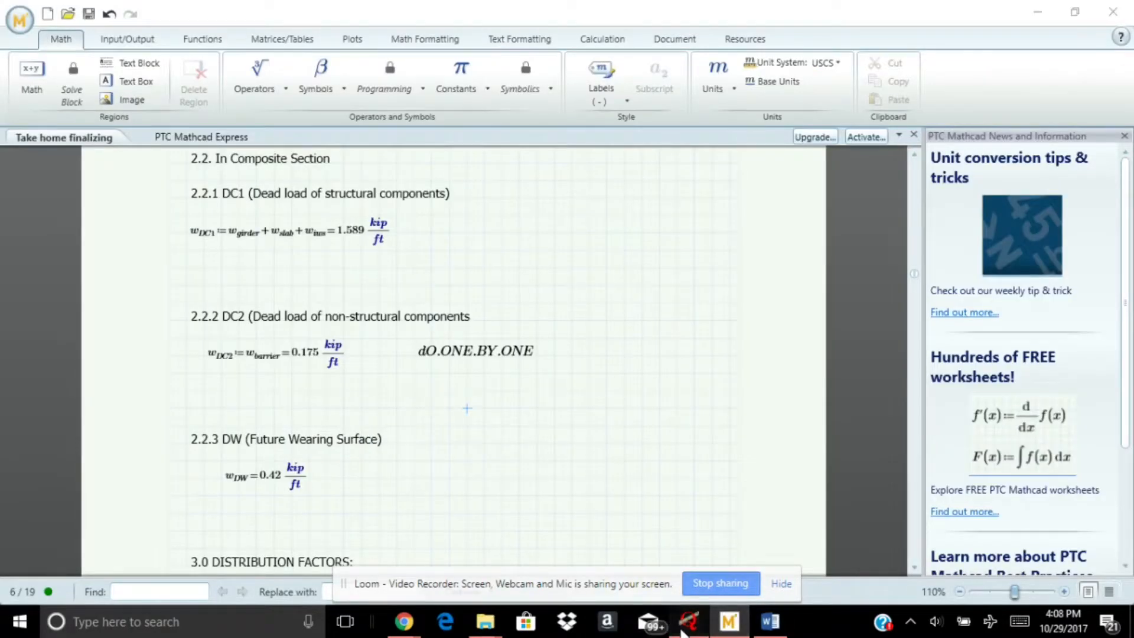
Switch to QConBridge and set the Strength I Envelope's screen plot color to red in the moment diagram's display options
{"action": "left_click", "coordinate": [689, 622]}
{"action": "right_click", "coordinate": [504, 197]}
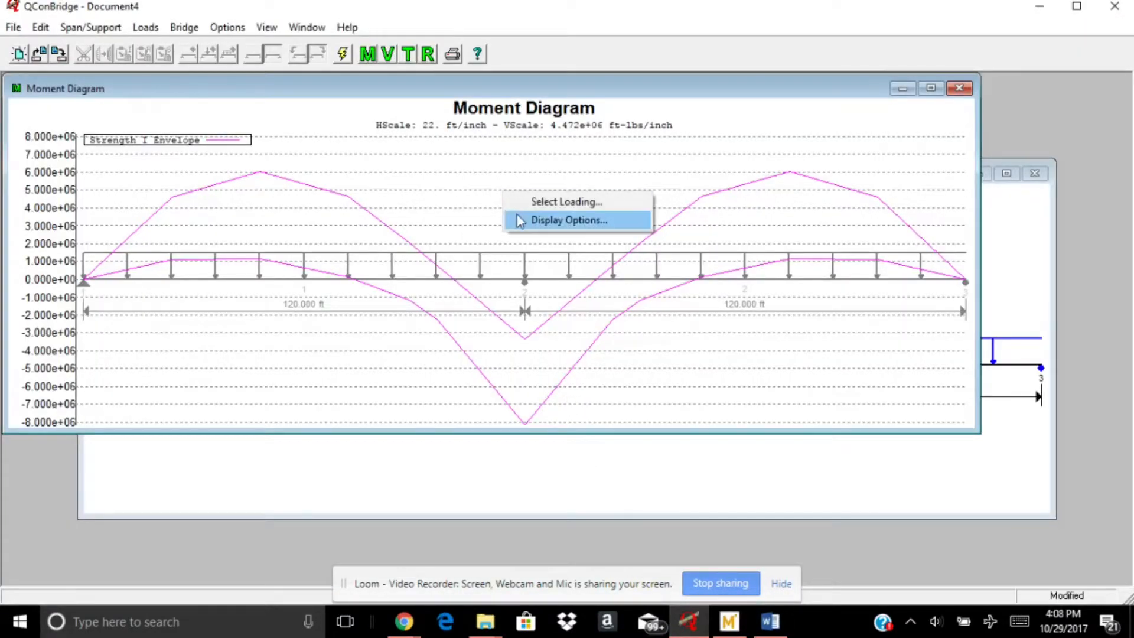
{"action": "left_click", "coordinate": [519, 219]}
{"action": "left_click", "coordinate": [118, 148]}
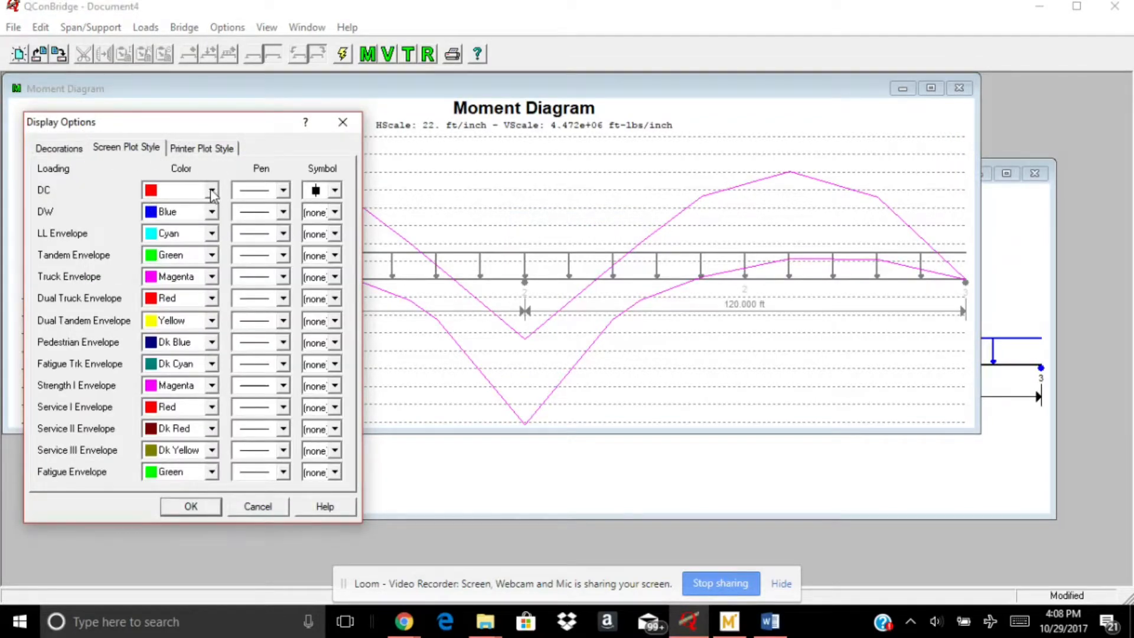
{"action": "left_click", "coordinate": [211, 388]}
{"action": "left_click", "coordinate": [178, 413]}
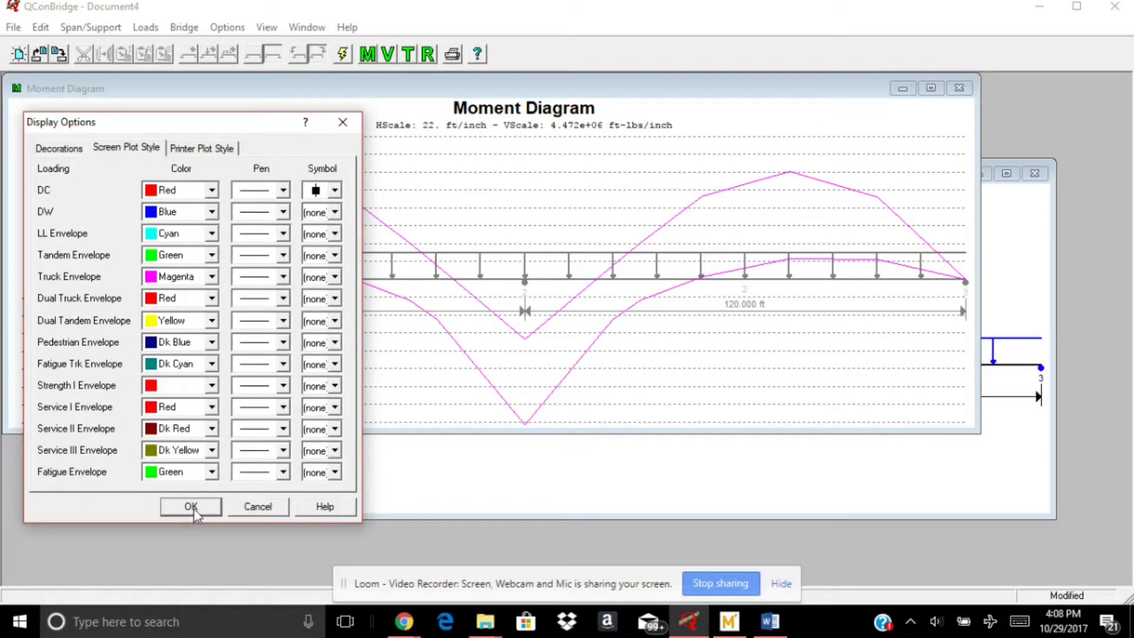
{"action": "left_click", "coordinate": [191, 507]}
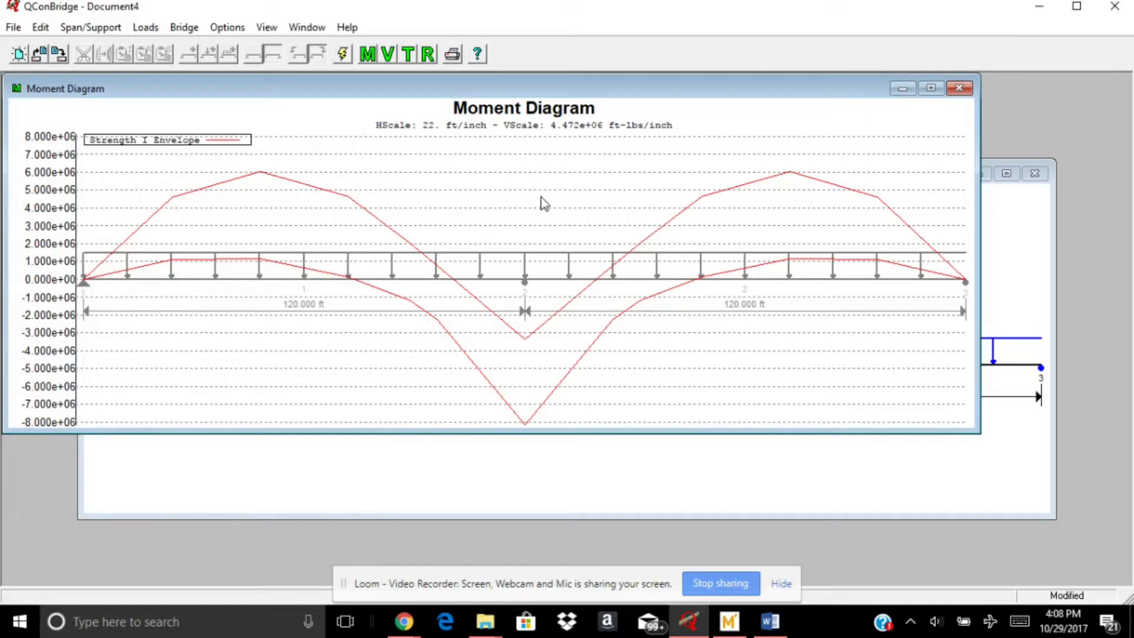
Add the Service I Envelope to the moment diagram alongside the Strength I Envelope
{"action": "right_click", "coordinate": [555, 153]}
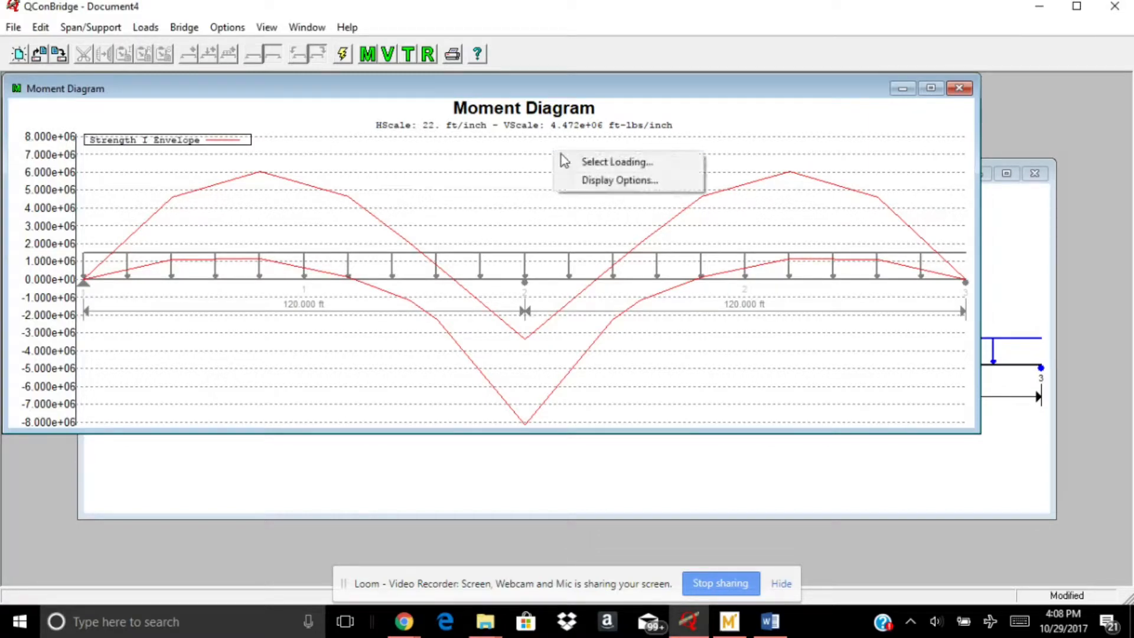
{"action": "left_click", "coordinate": [593, 160]}
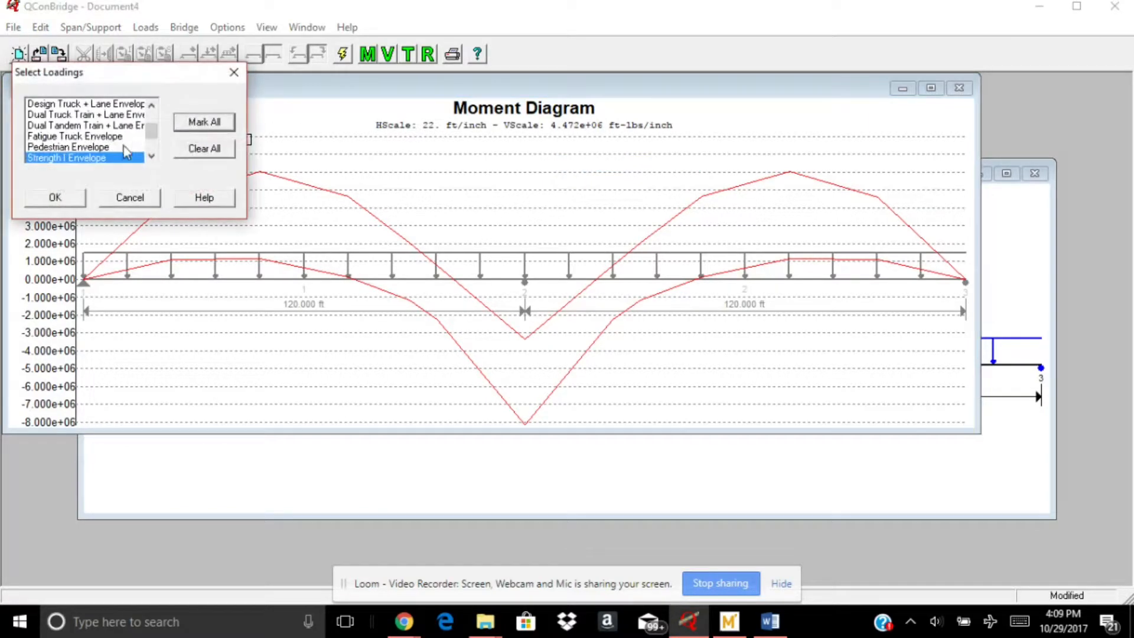
{"action": "left_click", "coordinate": [151, 156]}
{"action": "left_click", "coordinate": [99, 158]}
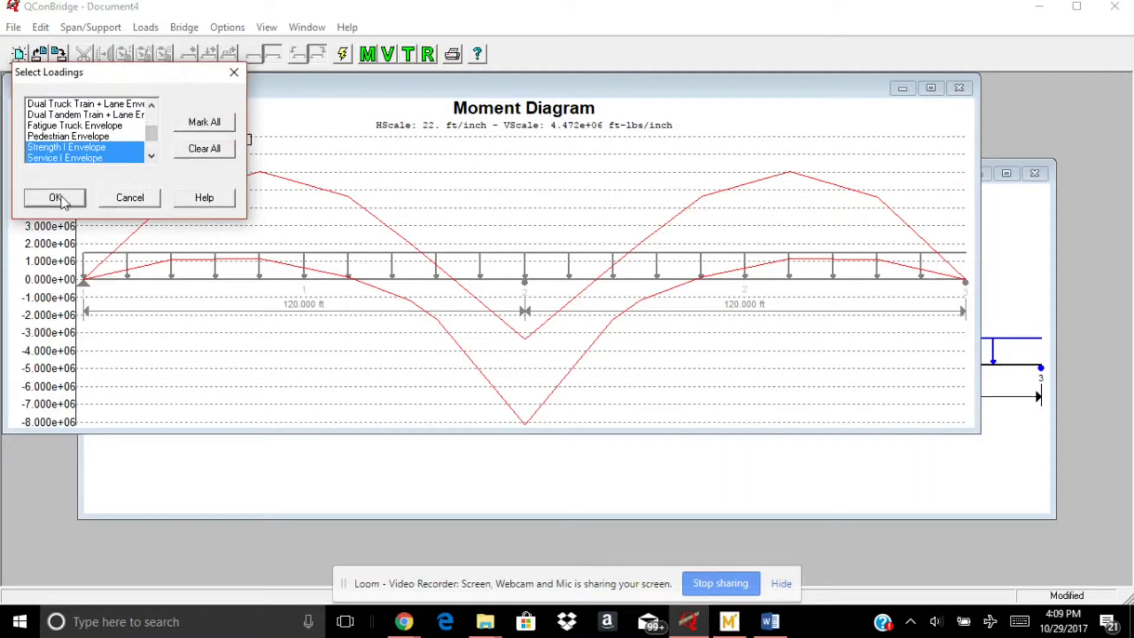
{"action": "left_click", "coordinate": [151, 156]}
{"action": "left_click", "coordinate": [152, 156]}
{"action": "left_click", "coordinate": [152, 156]}
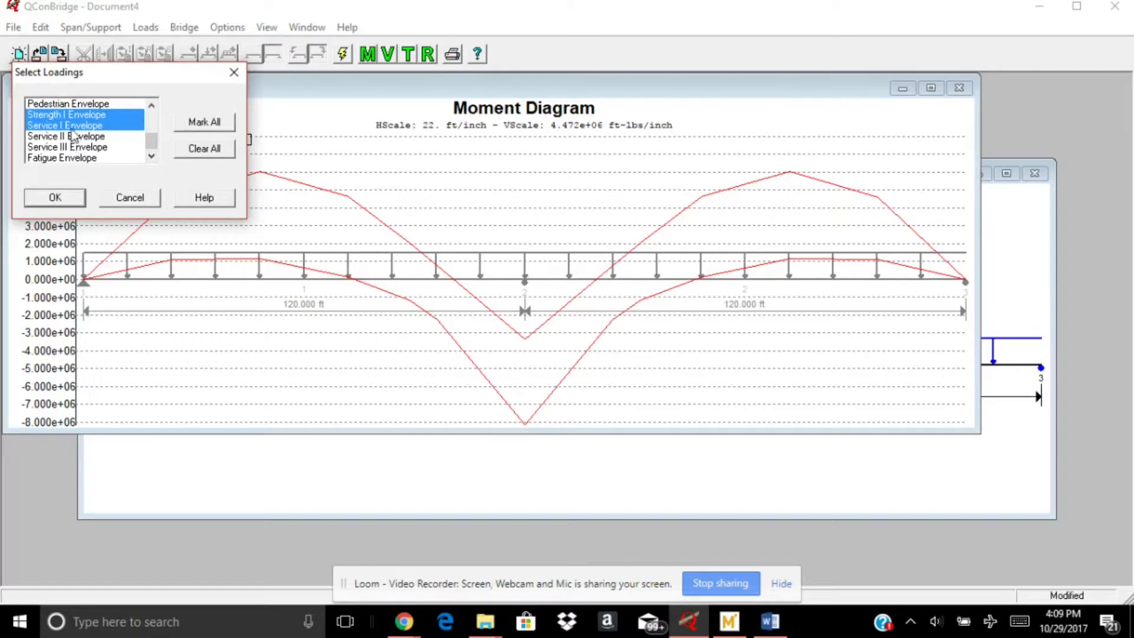
{"action": "left_click", "coordinate": [55, 197]}
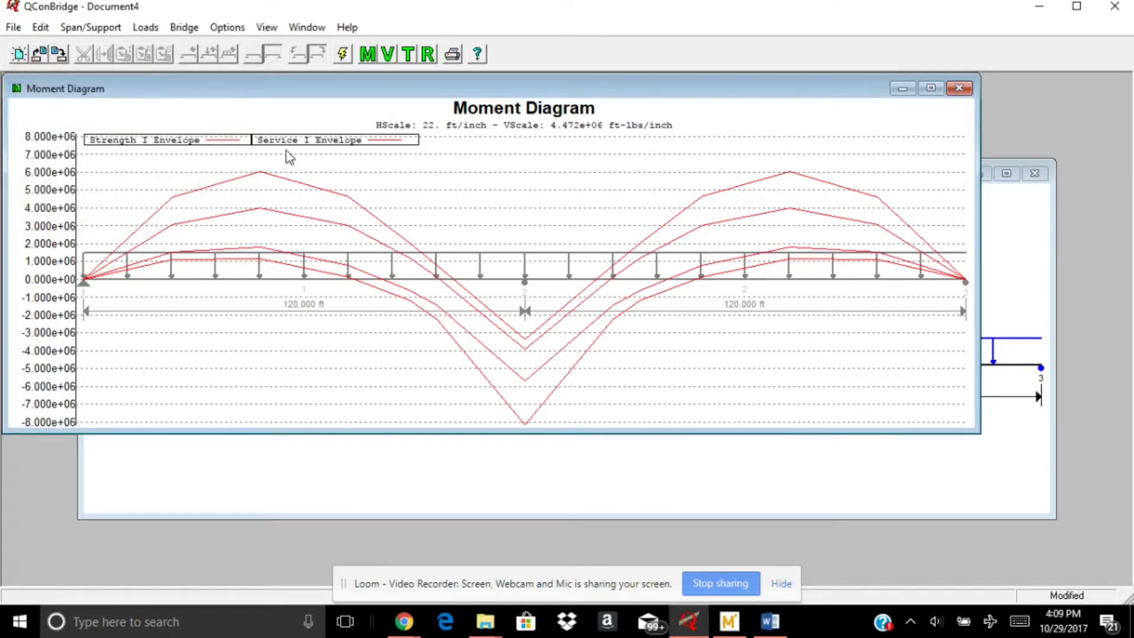
Add the Service II, Service III and Fatigue Envelopes to the loadings plotted on the moment diagram
{"action": "right_click", "coordinate": [495, 166]}
{"action": "left_click", "coordinate": [510, 172]}
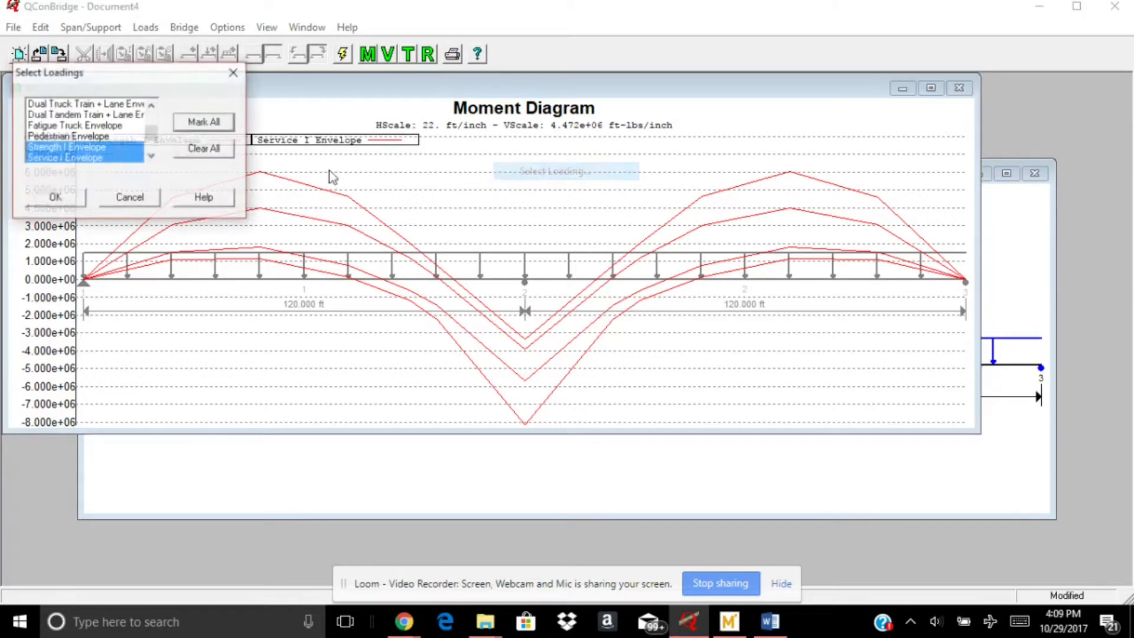
{"action": "left_click", "coordinate": [152, 156]}
{"action": "left_click", "coordinate": [152, 156]}
{"action": "left_click", "coordinate": [152, 156]}
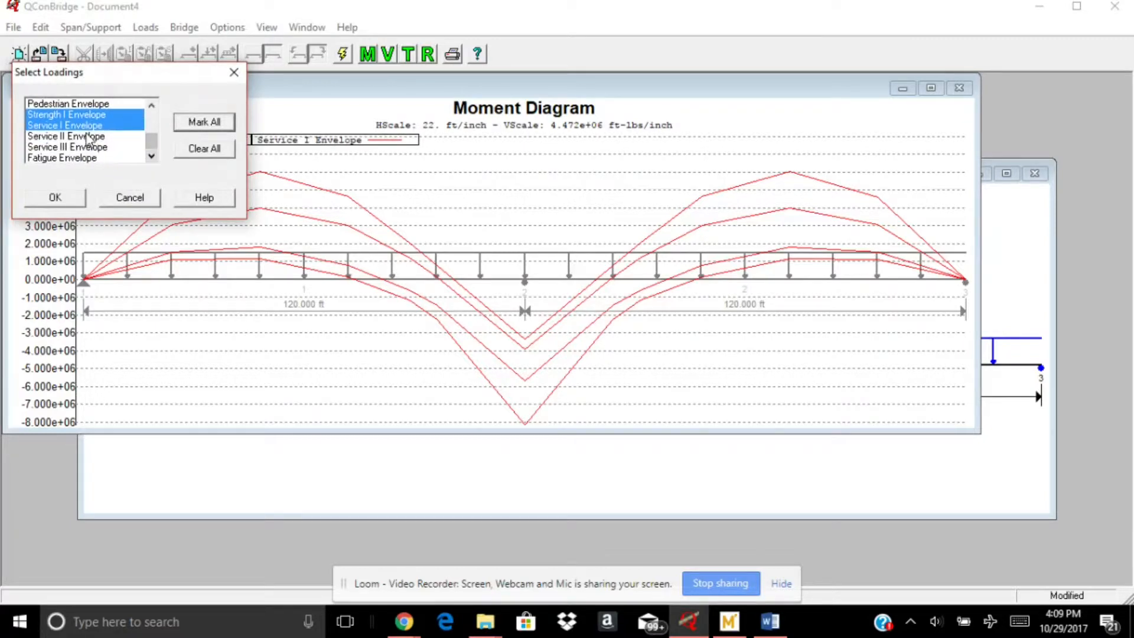
{"action": "left_click", "coordinate": [89, 137]}
{"action": "left_click", "coordinate": [90, 147]}
{"action": "left_click", "coordinate": [90, 158]}
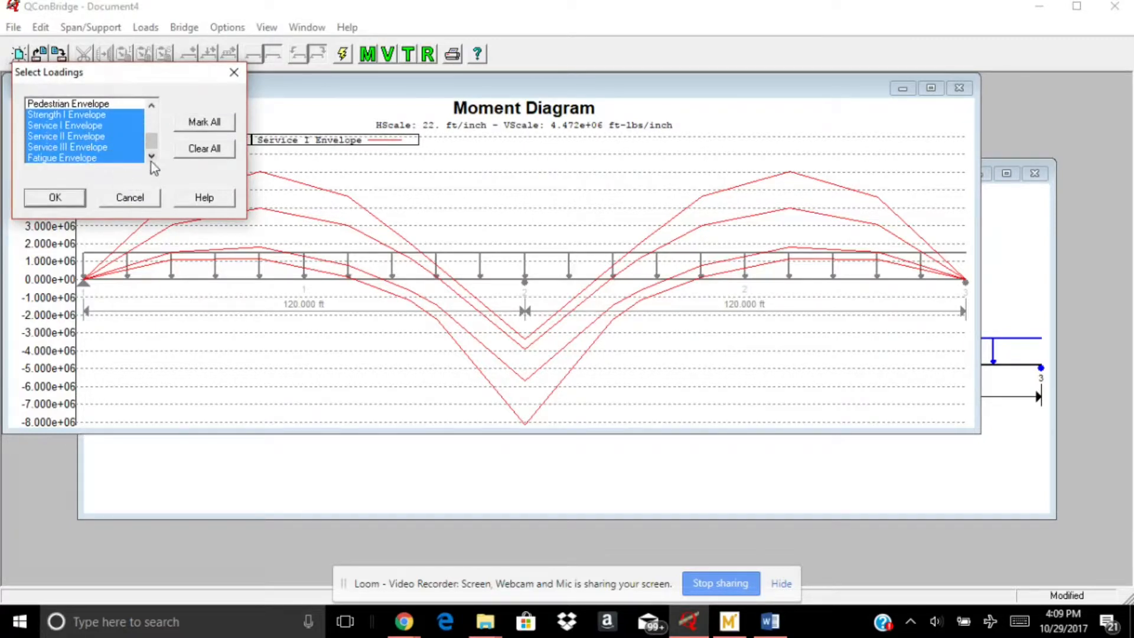
{"action": "left_click", "coordinate": [55, 197]}
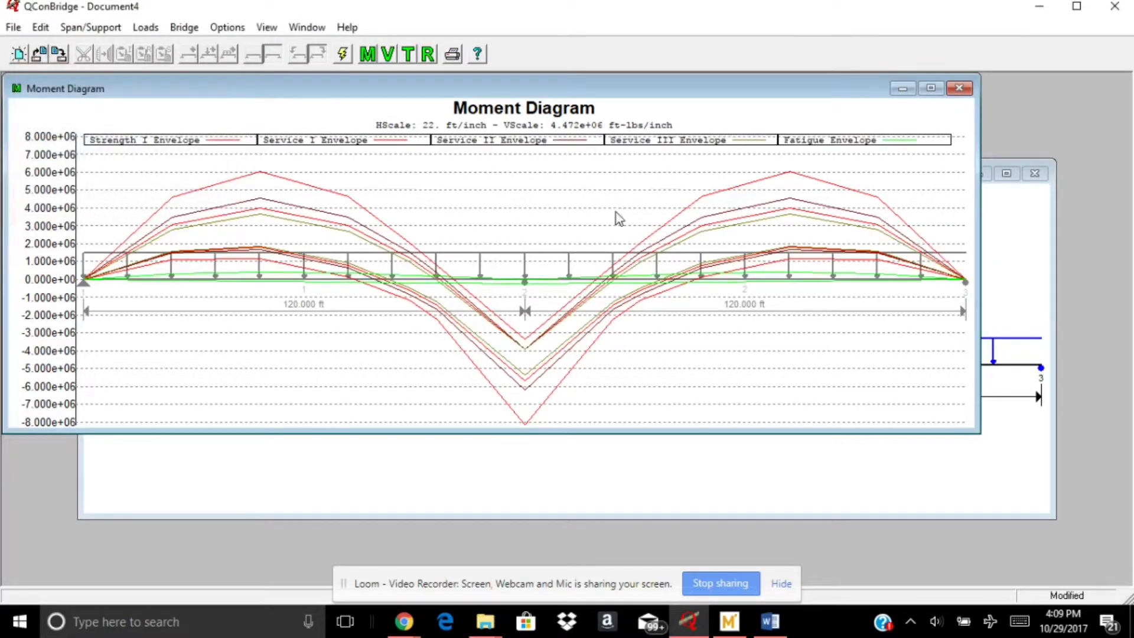
Deselect the Strength I and all Service envelopes so the moment diagram plots only the Fatigue Envelope
{"action": "right_click", "coordinate": [498, 195]}
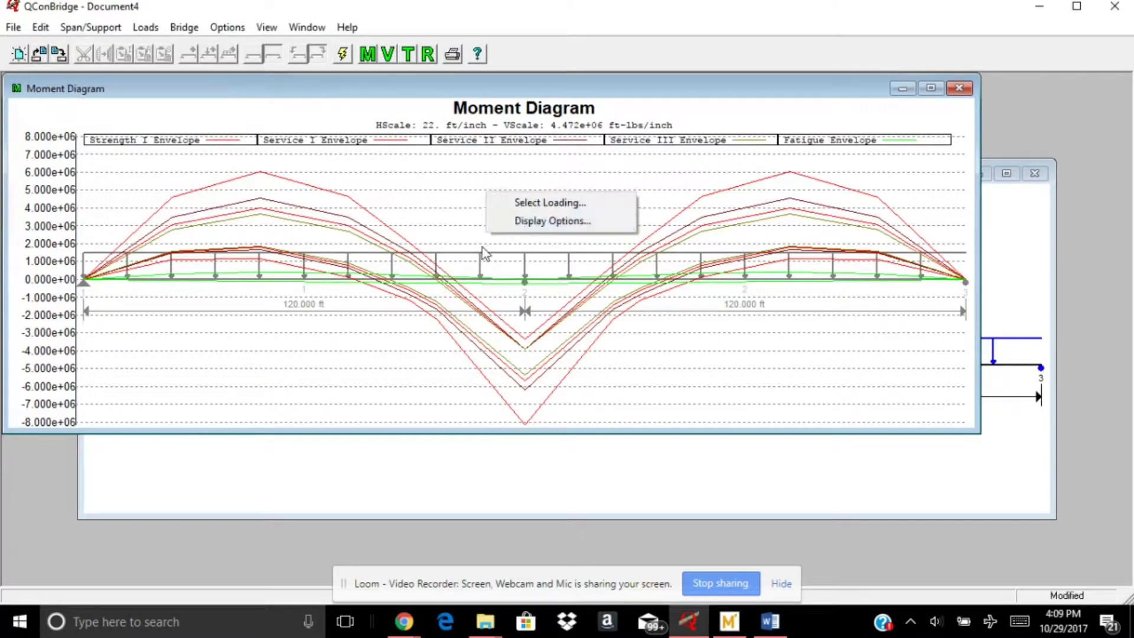
{"action": "left_click", "coordinate": [414, 190]}
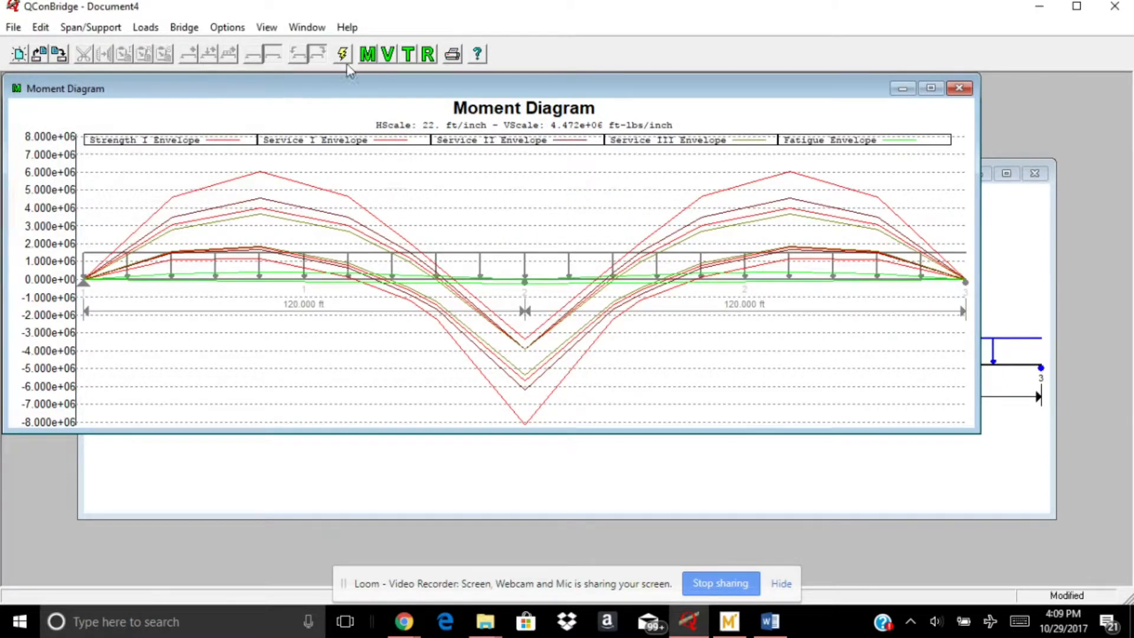
{"action": "right_click", "coordinate": [348, 171]}
{"action": "left_click", "coordinate": [384, 178]}
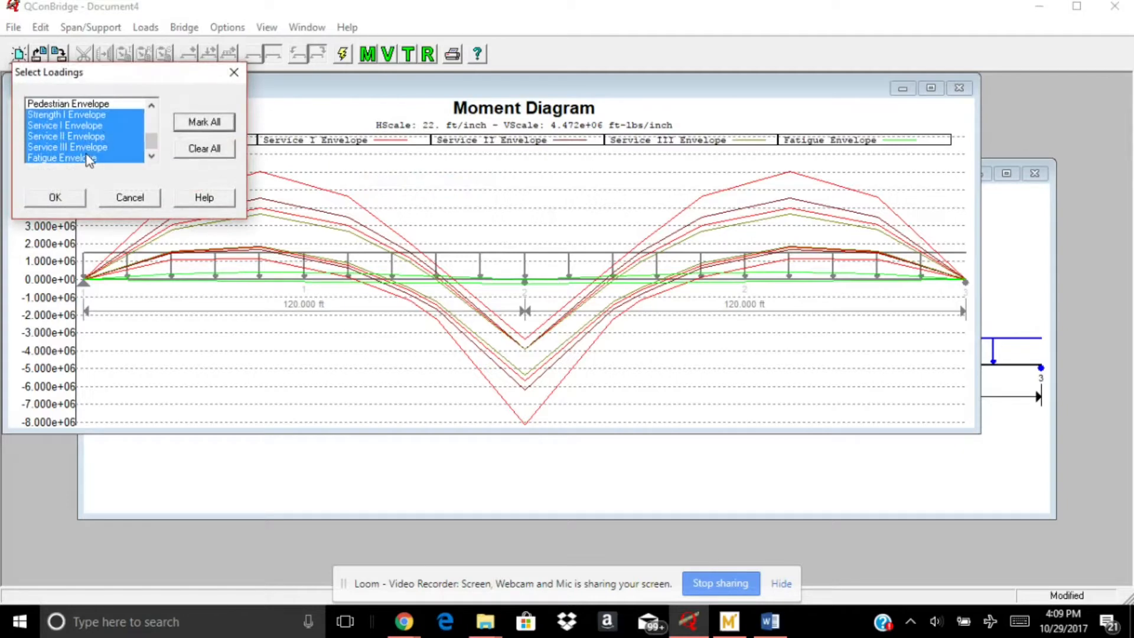
{"action": "left_click", "coordinate": [87, 149]}
{"action": "left_click", "coordinate": [90, 137]}
{"action": "left_click", "coordinate": [91, 126]}
{"action": "left_click", "coordinate": [93, 116]}
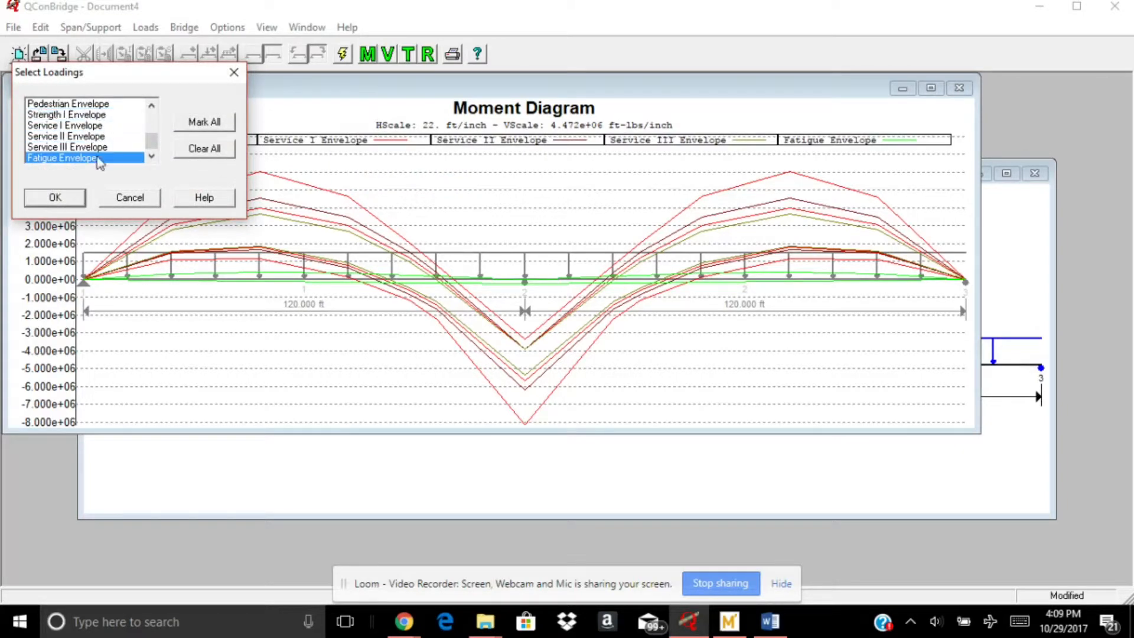
{"action": "left_click", "coordinate": [55, 197]}
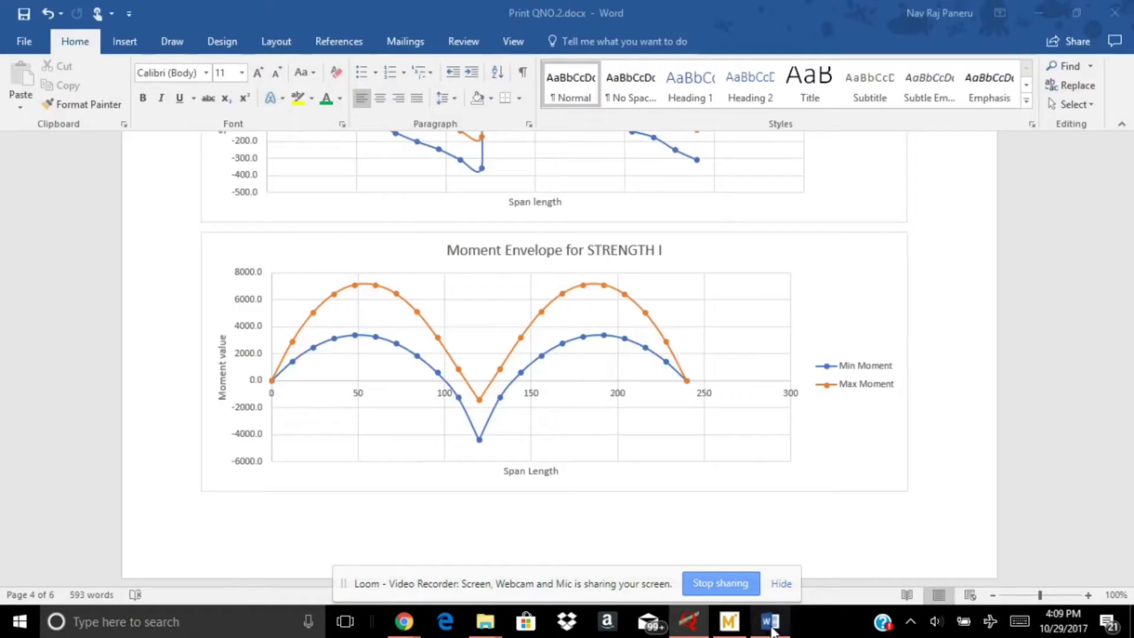
Switch to the Word document to compare its FATIGUE II moment envelope chart with the plotted Fatigue Envelope, and return to QConBridge
{"action": "left_click", "coordinate": [769, 621]}
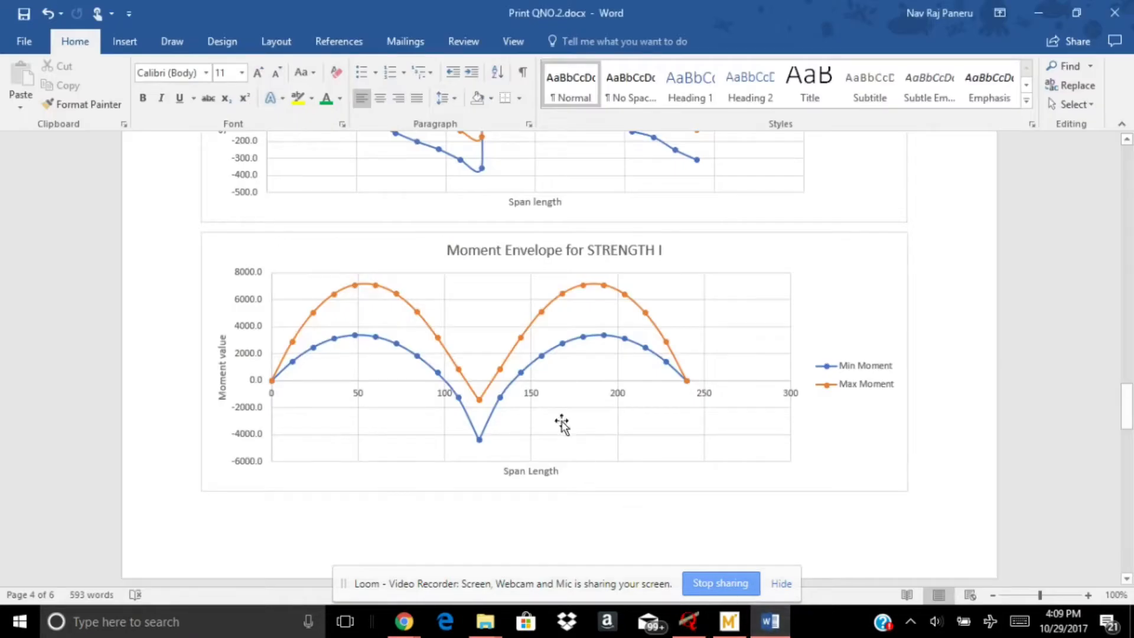
{"action": "scroll", "coordinate": [557, 366], "scroll_direction": "down", "scroll_amount": 4}
{"action": "scroll", "coordinate": [557, 366], "scroll_direction": "down", "scroll_amount": 14}
{"action": "scroll", "coordinate": [562, 383], "scroll_direction": "up", "scroll_amount": 3}
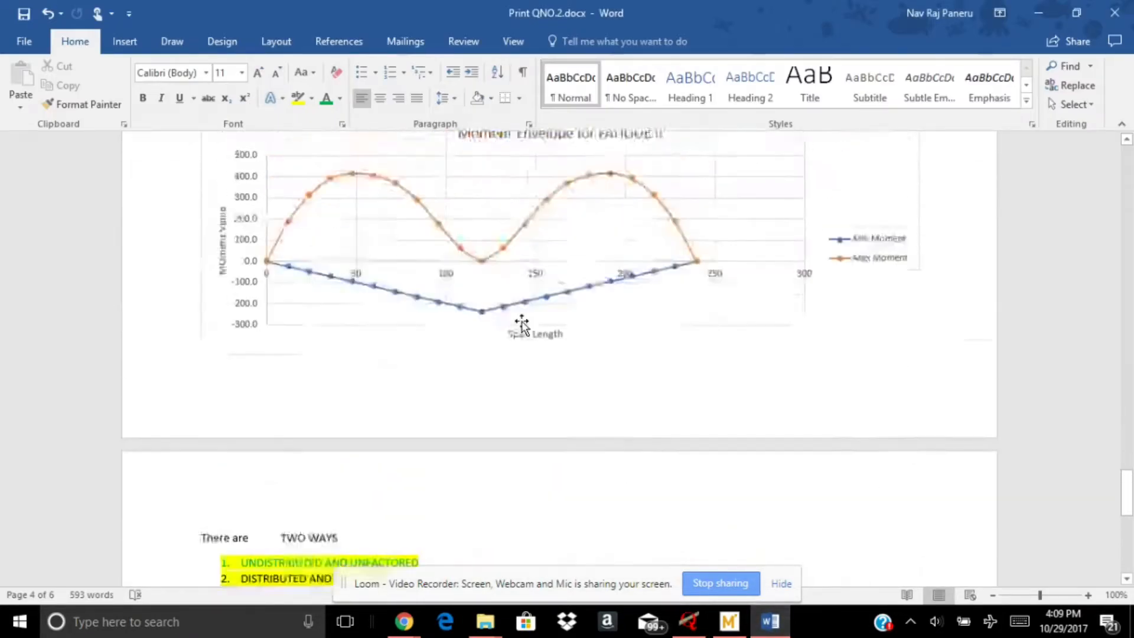
{"action": "left_click", "coordinate": [728, 628]}
{"action": "left_click", "coordinate": [688, 622]}
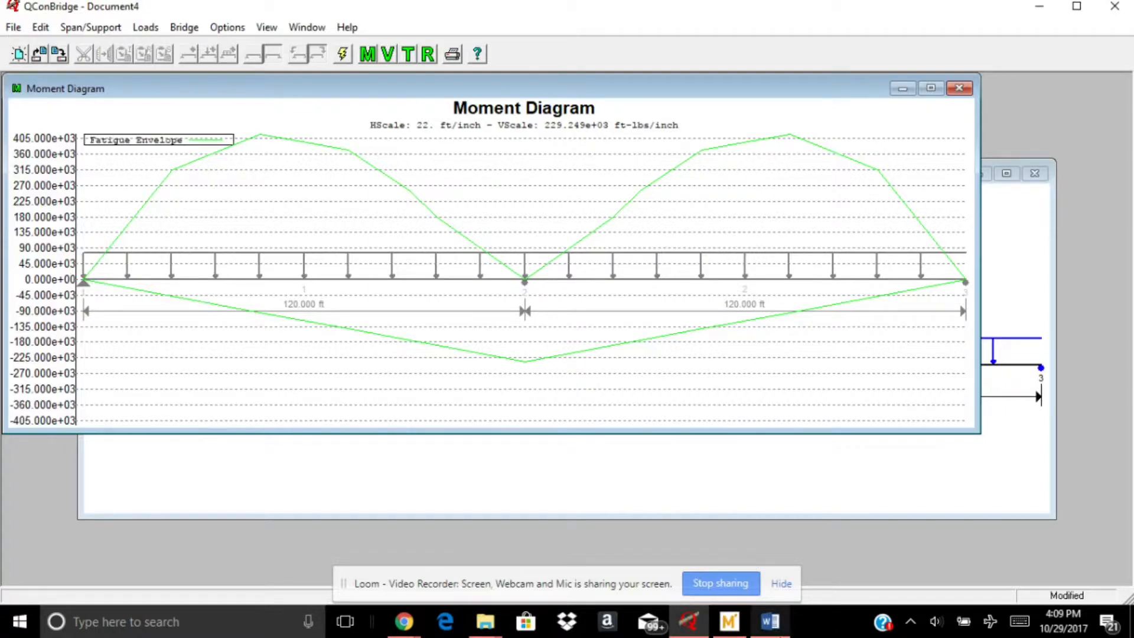
{"action": "left_click", "coordinate": [771, 631]}
{"action": "left_click", "coordinate": [770, 631]}
Open the shear diagram and plot the Strength I Envelope on it
{"action": "left_click", "coordinate": [387, 54]}
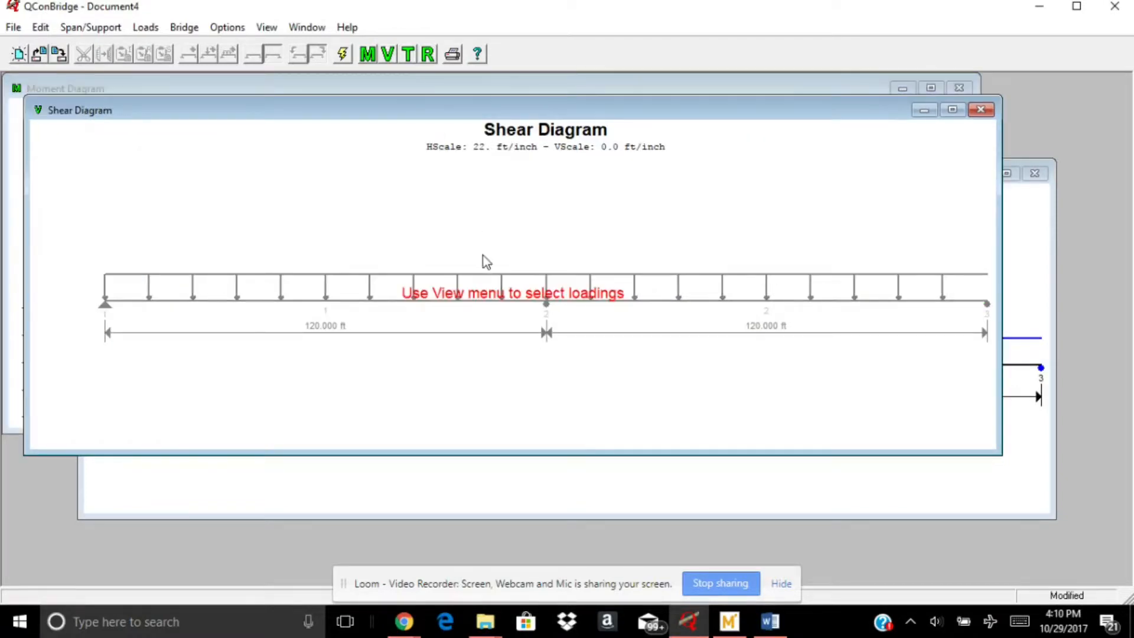
{"action": "right_click", "coordinate": [495, 228]}
{"action": "left_click", "coordinate": [503, 234]}
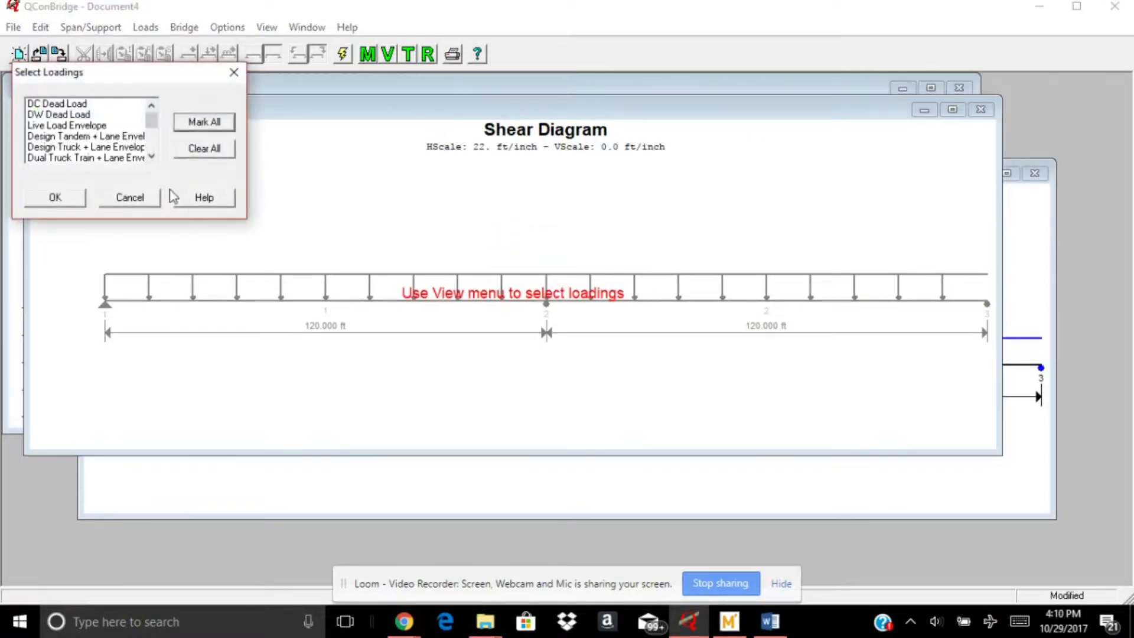
{"action": "left_click", "coordinate": [151, 157]}
{"action": "left_click", "coordinate": [151, 156]}
{"action": "left_click", "coordinate": [151, 156]}
{"action": "left_click", "coordinate": [151, 156]}
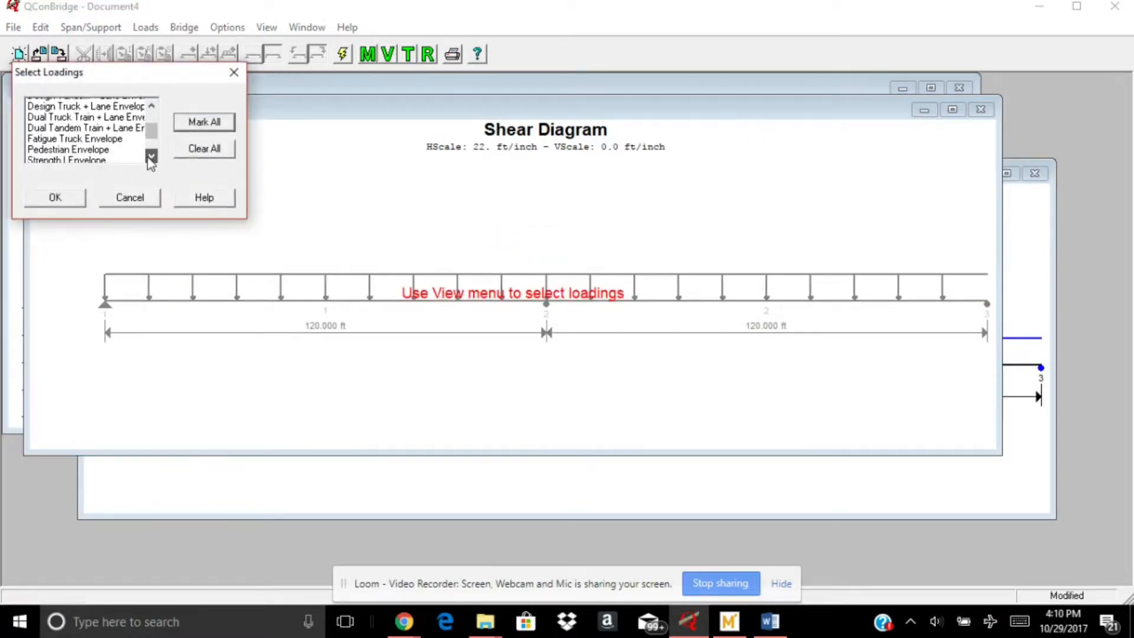
{"action": "left_click", "coordinate": [86, 158]}
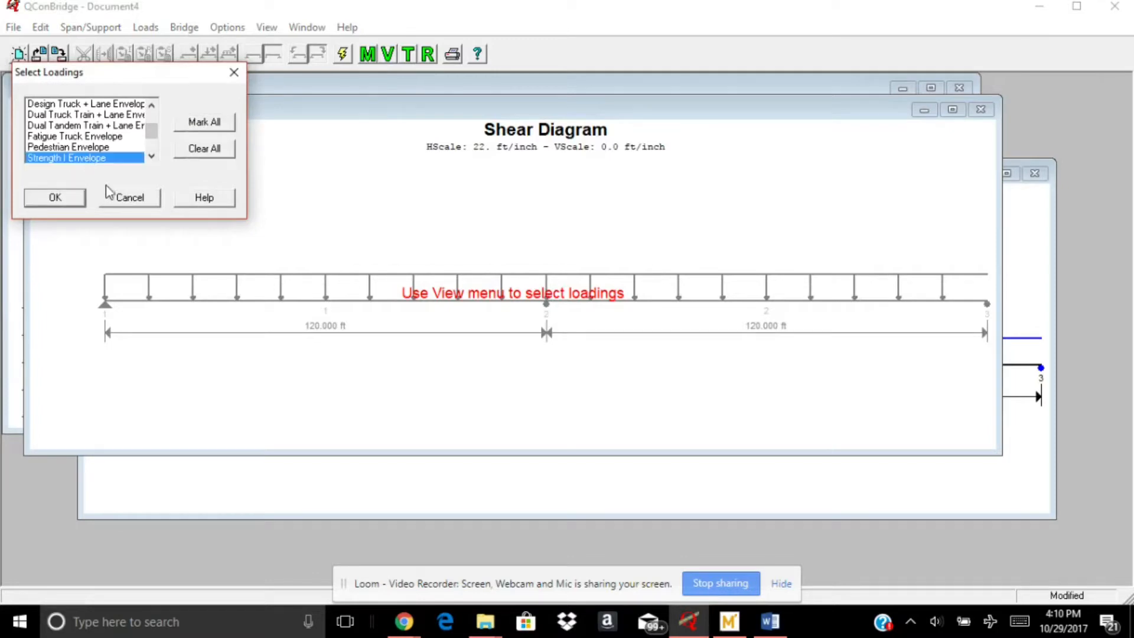
{"action": "left_click", "coordinate": [55, 198]}
Switch to the Word document to examine the STRENGTH I shear envelope chart, and return to QConBridge
{"action": "left_click", "coordinate": [771, 621]}
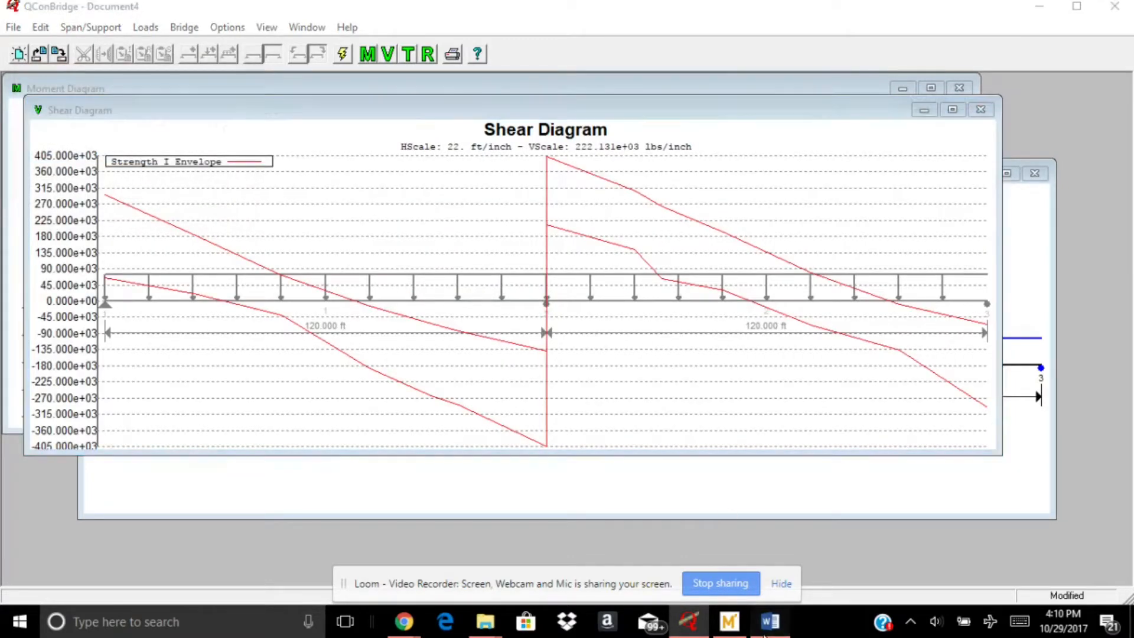
{"action": "scroll", "coordinate": [639, 385], "scroll_direction": "up", "scroll_amount": 10}
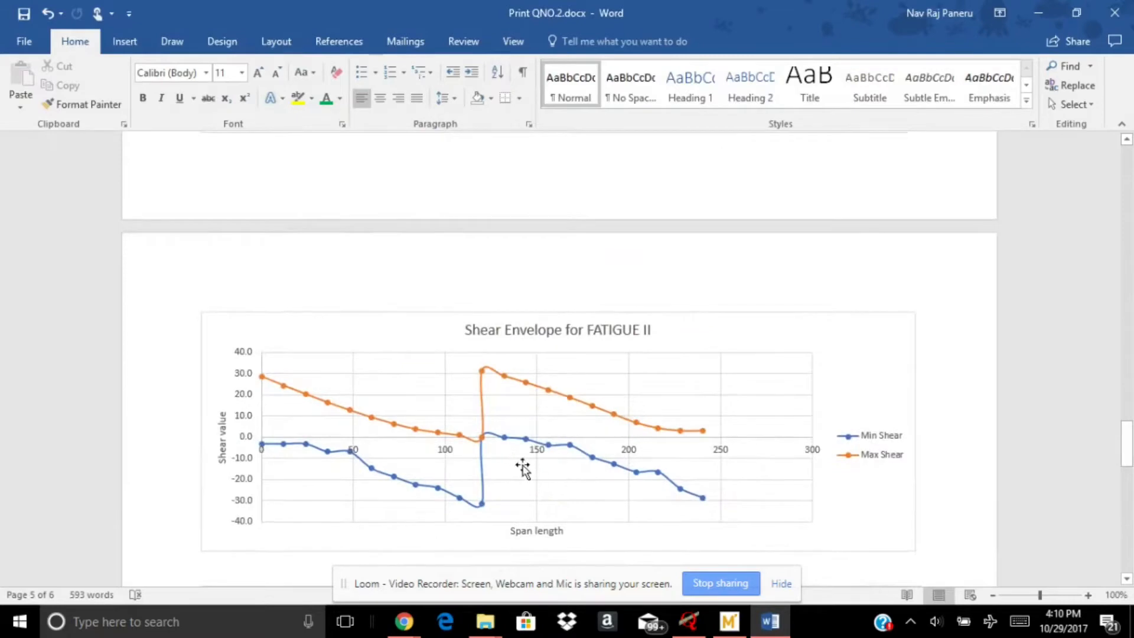
{"action": "scroll", "coordinate": [525, 467], "scroll_direction": "up", "scroll_amount": 10}
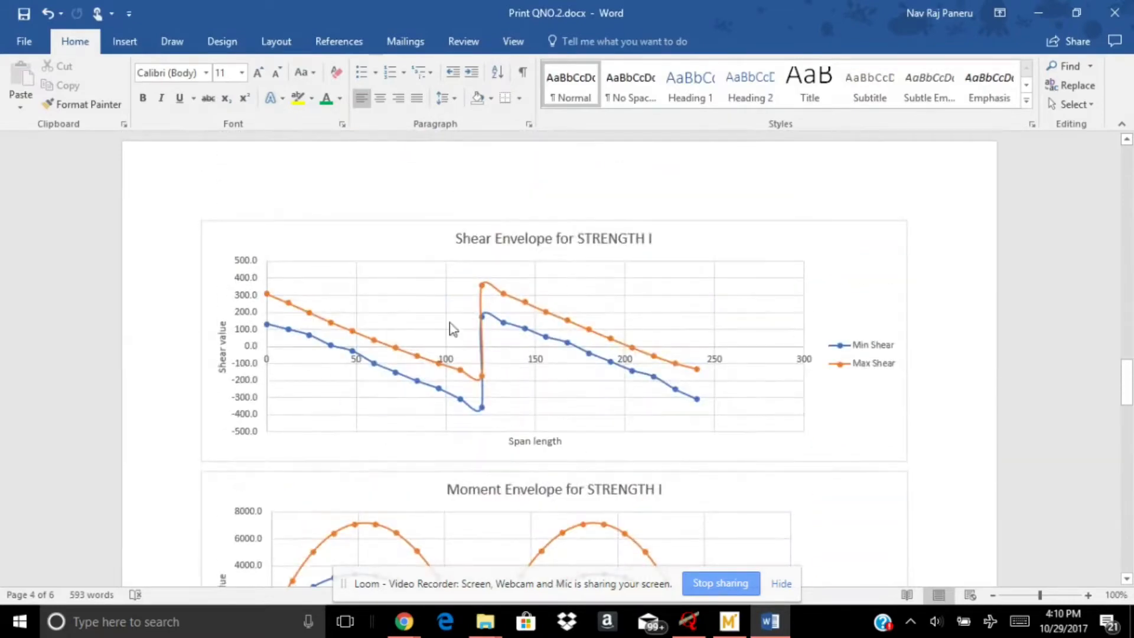
{"action": "left_click", "coordinate": [729, 626]}
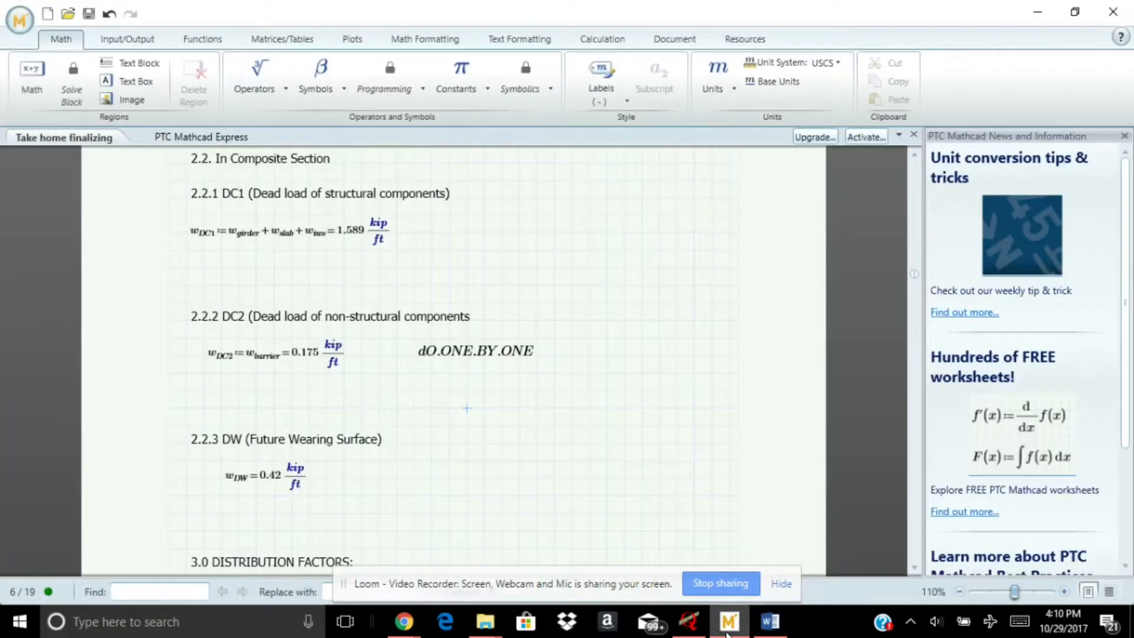
{"action": "left_click", "coordinate": [689, 621]}
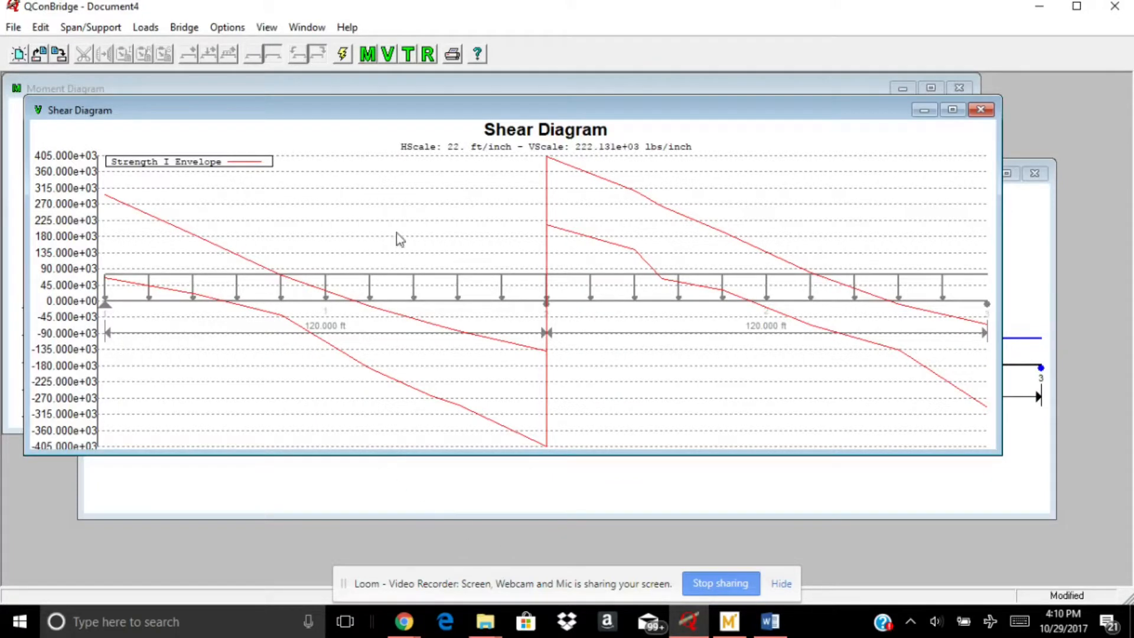
Replace the Strength I Envelope with the Service I Envelope on the shear diagram
{"action": "left_click", "coordinate": [146, 28]}
{"action": "right_click", "coordinate": [367, 211]}
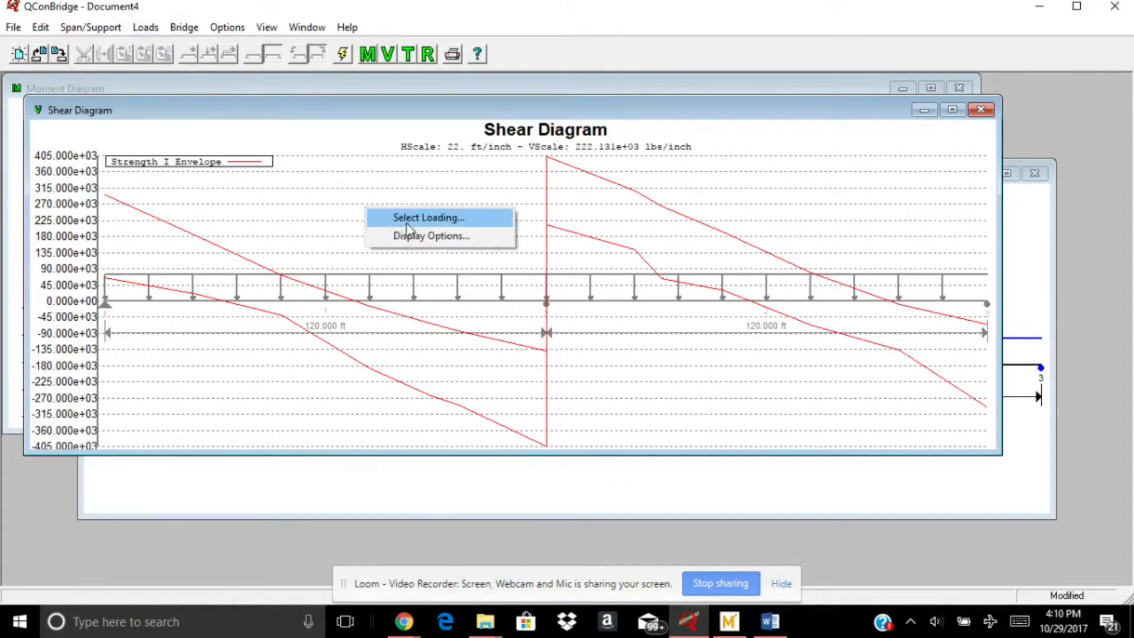
{"action": "left_click", "coordinate": [375, 219]}
{"action": "left_click", "coordinate": [151, 156]}
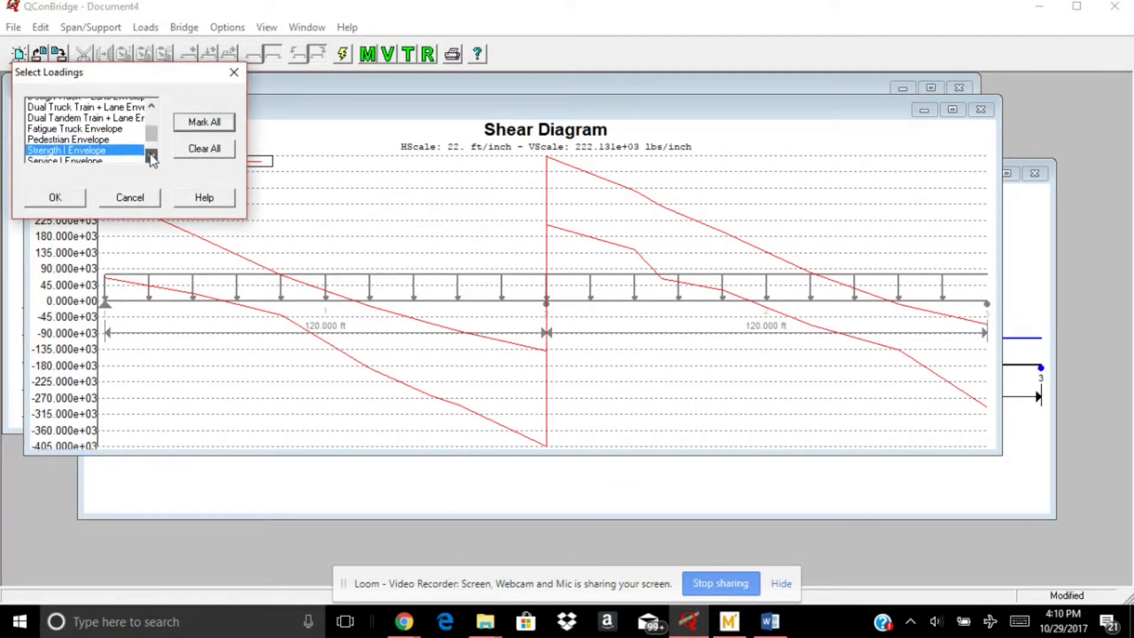
{"action": "left_click", "coordinate": [152, 156]}
{"action": "left_click", "coordinate": [86, 137]}
{"action": "left_click", "coordinate": [89, 148]}
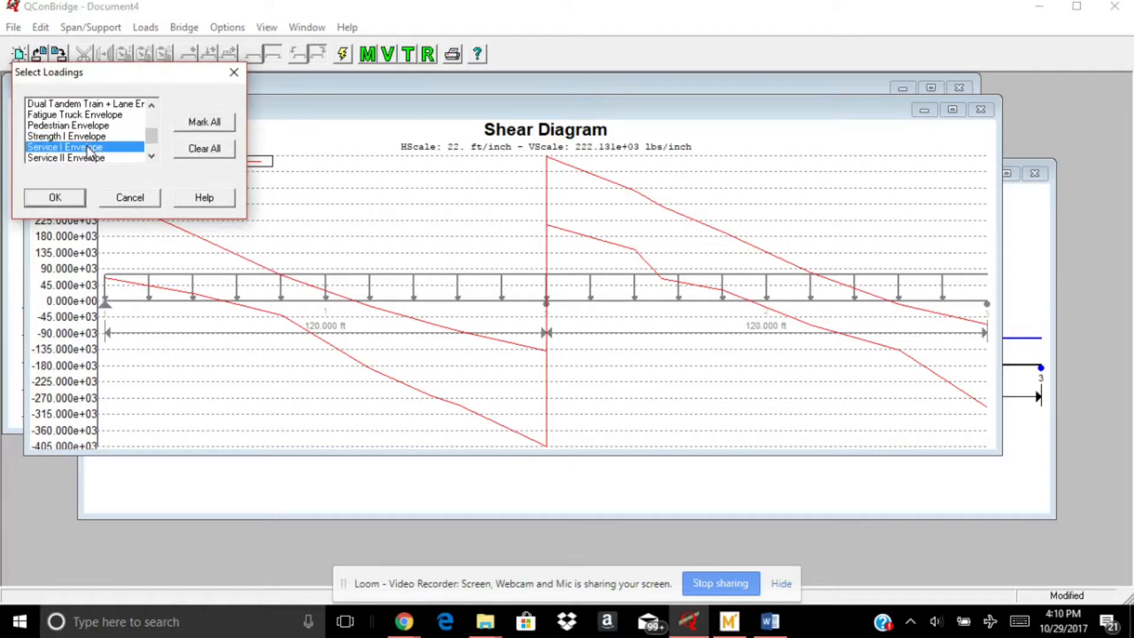
{"action": "left_click", "coordinate": [55, 197]}
Replace the Service I Envelope with the Service II Envelope on the shear diagram
{"action": "right_click", "coordinate": [311, 192]}
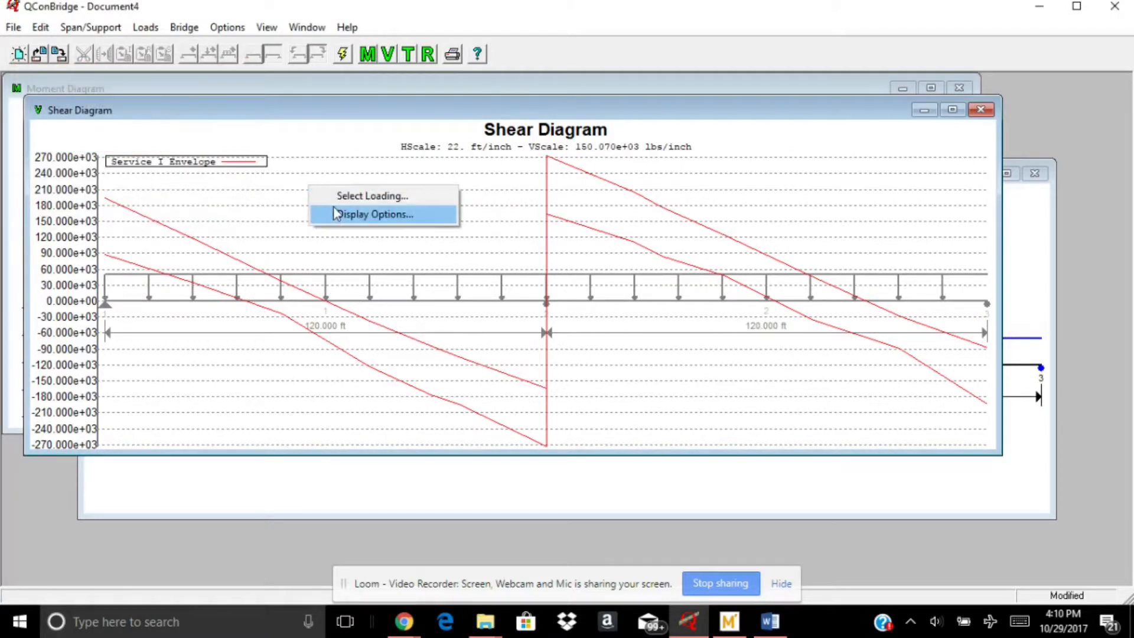
{"action": "left_click", "coordinate": [343, 195]}
{"action": "left_click", "coordinate": [152, 157]}
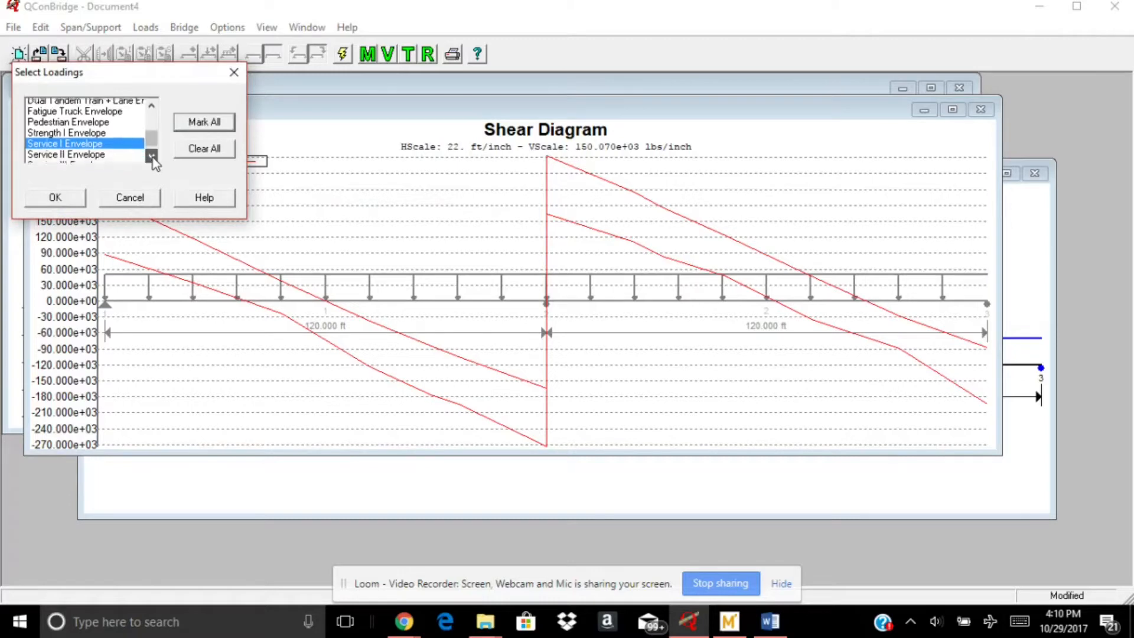
{"action": "left_click", "coordinate": [152, 157]}
{"action": "left_click", "coordinate": [81, 147]}
{"action": "left_click", "coordinate": [81, 137]}
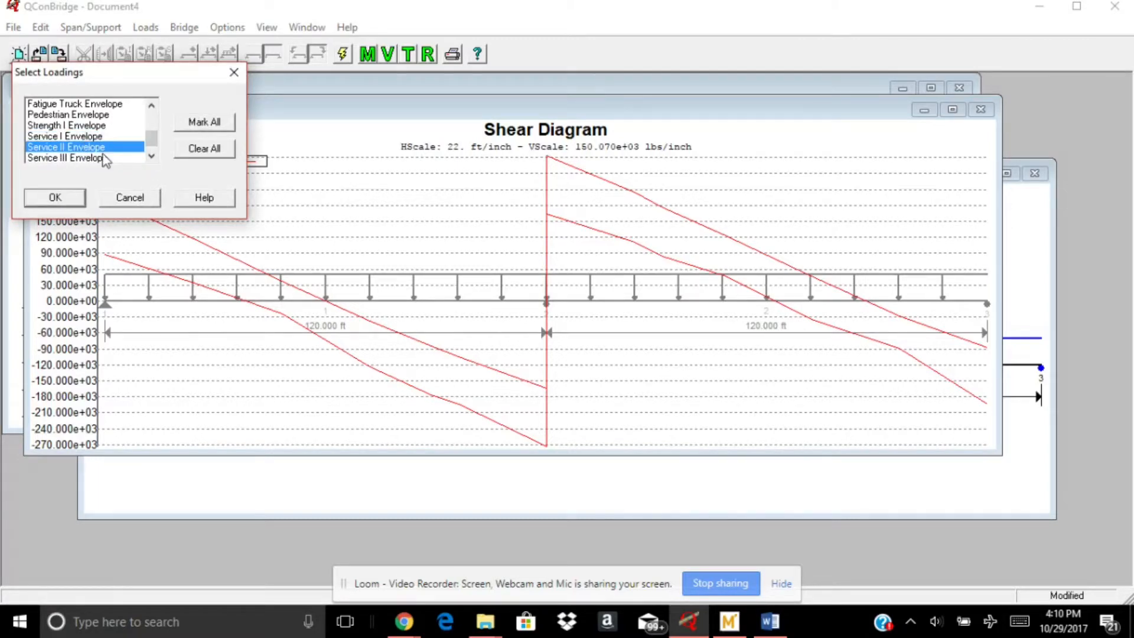
{"action": "left_click", "coordinate": [66, 199]}
Replace the Service II Envelope with the Fatigue Envelope on the shear diagram
{"action": "right_click", "coordinate": [350, 202]}
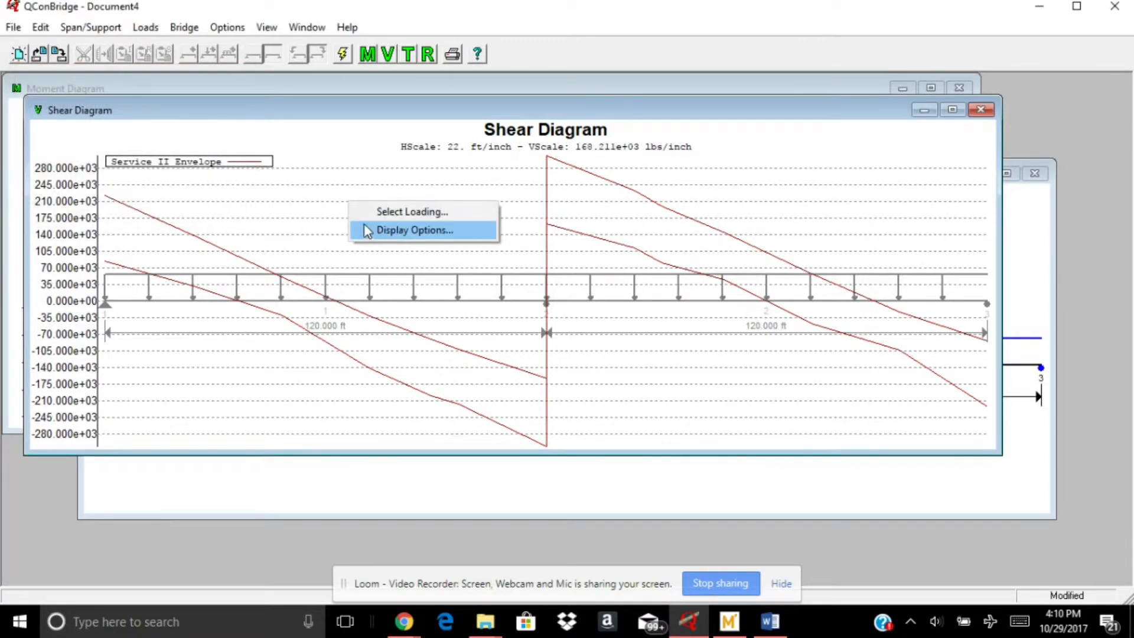
{"action": "left_click", "coordinate": [363, 213]}
{"action": "left_click", "coordinate": [151, 156]}
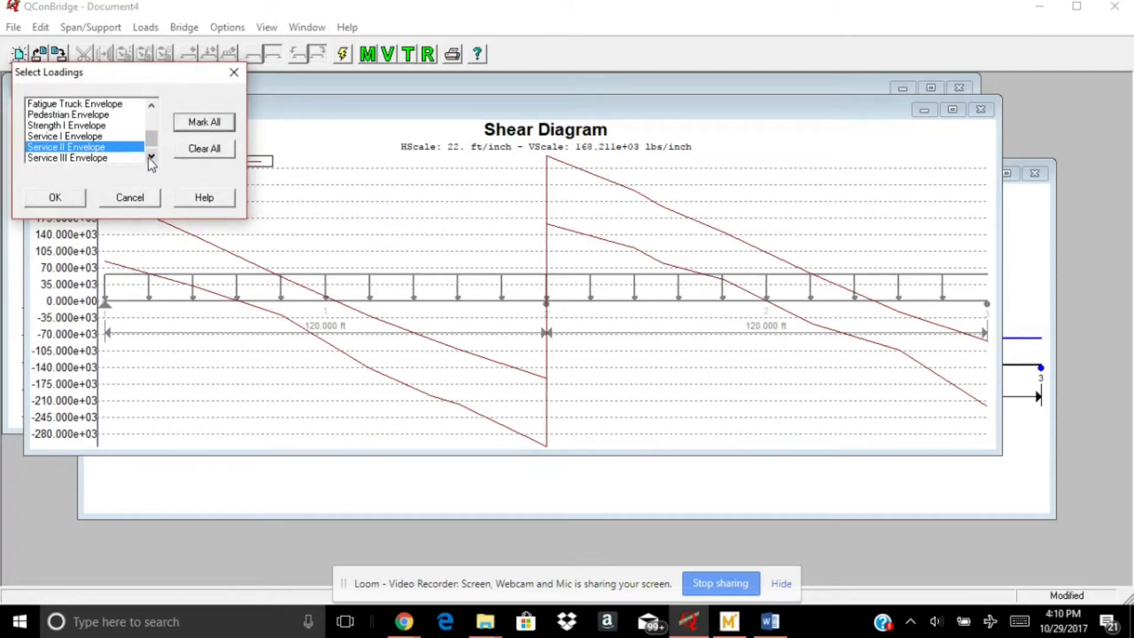
{"action": "left_click", "coordinate": [152, 157]}
{"action": "left_click", "coordinate": [79, 158]}
{"action": "left_click", "coordinate": [80, 137]}
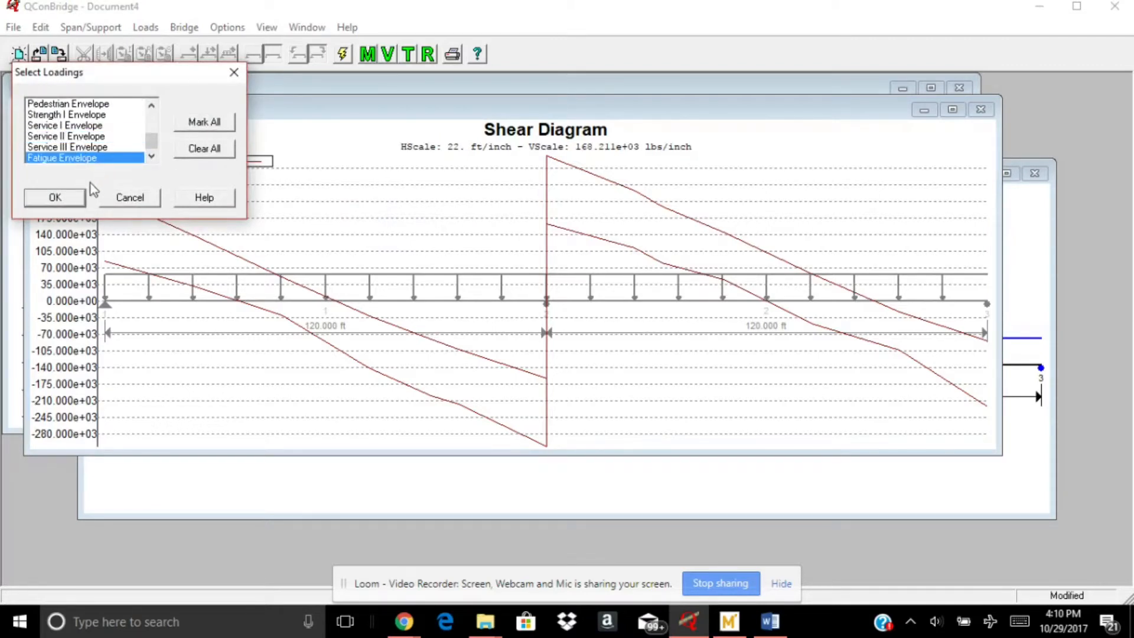
{"action": "left_click", "coordinate": [65, 201]}
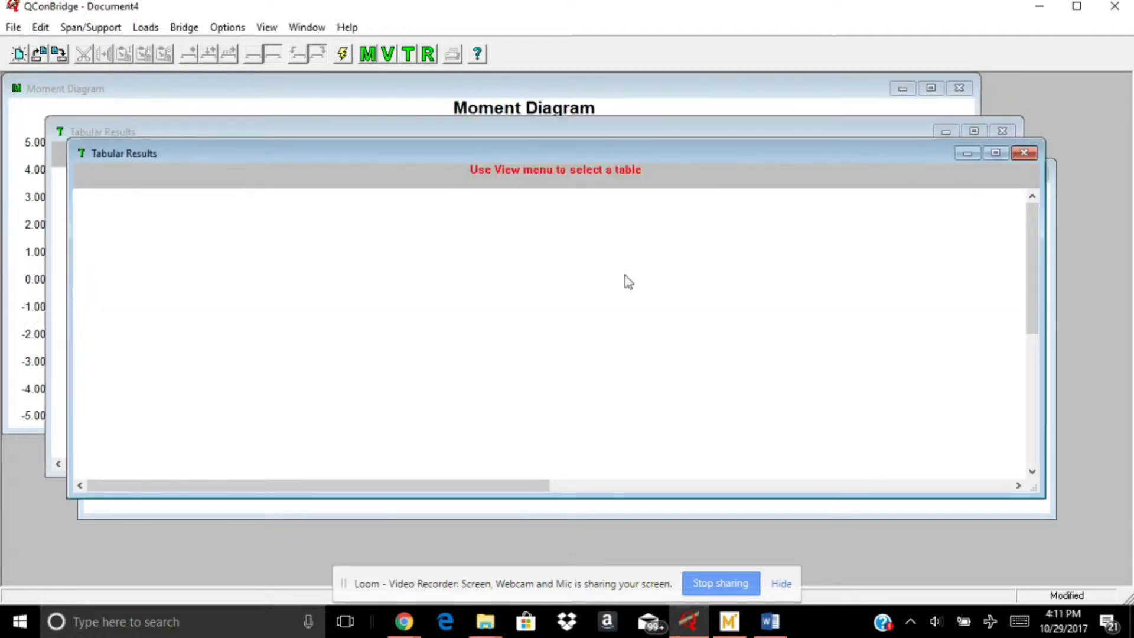
Close the shear diagram, both empty tabular results windows and the moment diagram, keeping the bridge editor open
{"action": "right_click", "coordinate": [519, 280]}
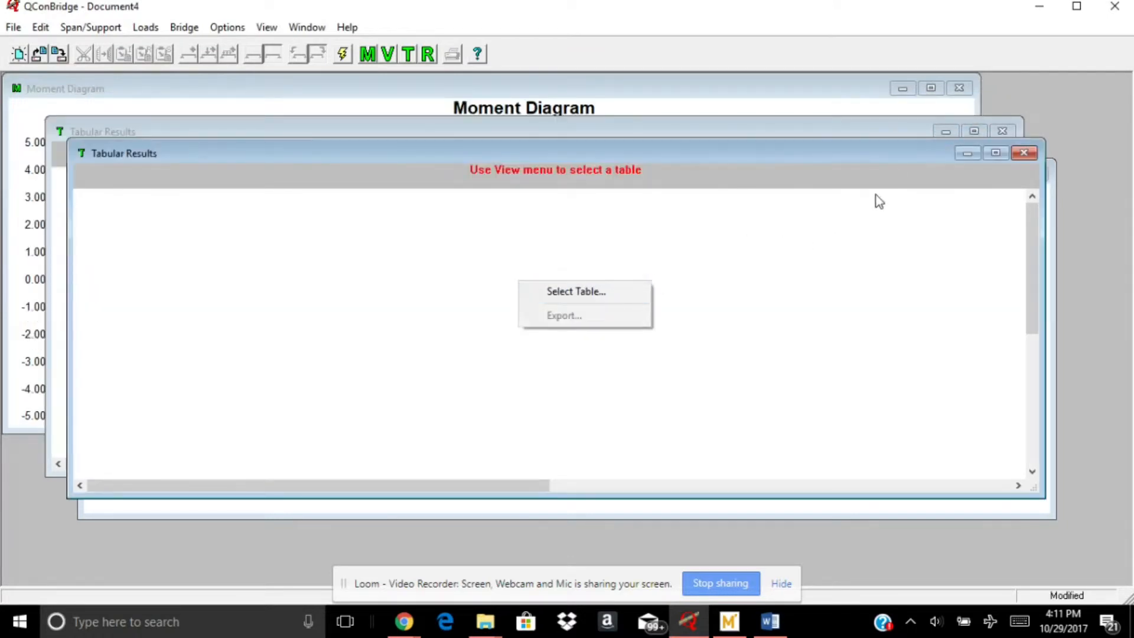
{"action": "left_click", "coordinate": [1021, 156]}
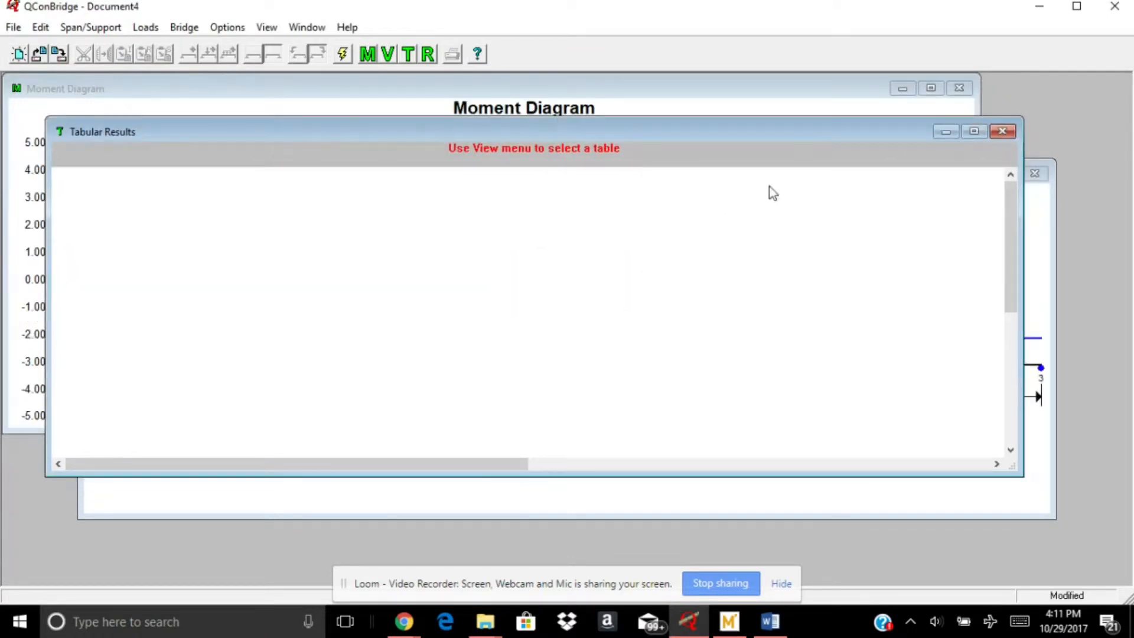
{"action": "left_click", "coordinate": [1003, 131]}
{"action": "left_click", "coordinate": [969, 91]}
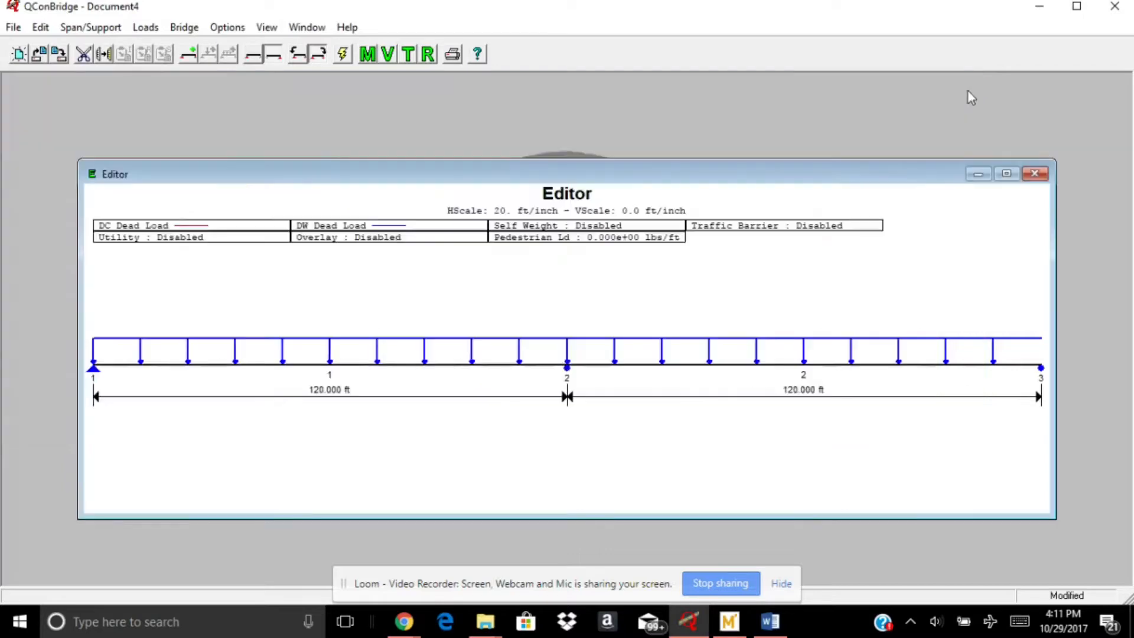
Open a tabular results view and display the Strength I Envelope table in it
{"action": "left_click", "coordinate": [266, 28]}
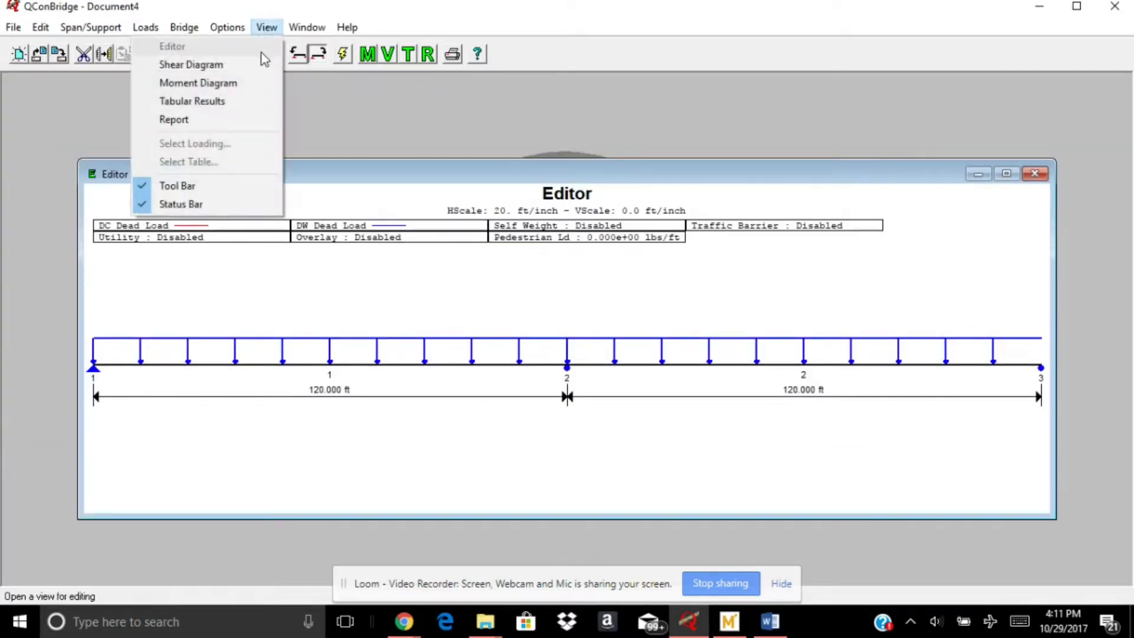
{"action": "left_click", "coordinate": [227, 103]}
{"action": "right_click", "coordinate": [500, 261]}
{"action": "left_click", "coordinate": [526, 274]}
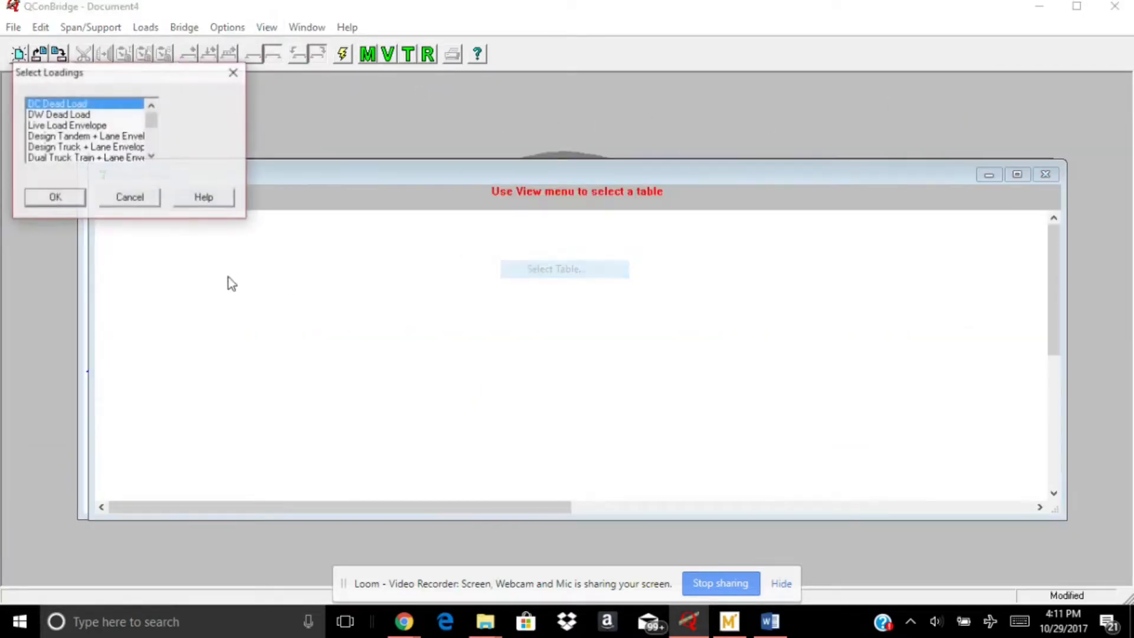
{"action": "left_click", "coordinate": [151, 160]}
{"action": "left_click", "coordinate": [151, 160]}
{"action": "left_click", "coordinate": [151, 159]}
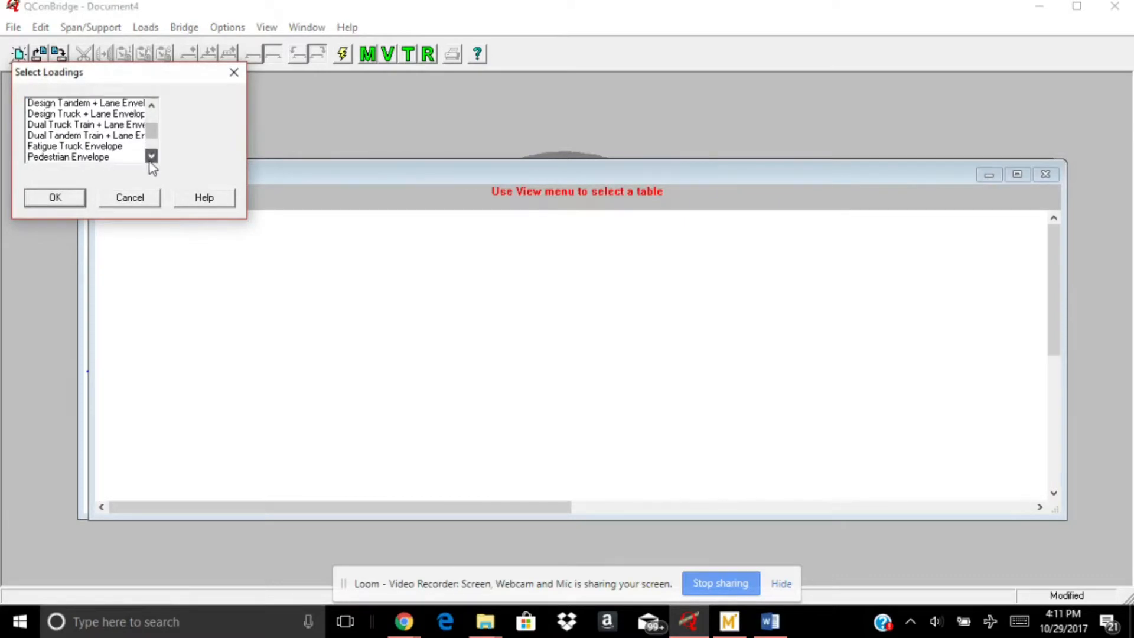
{"action": "left_click", "coordinate": [150, 159]}
{"action": "left_click", "coordinate": [150, 159]}
{"action": "left_click", "coordinate": [151, 159]}
{"action": "left_click", "coordinate": [83, 136]}
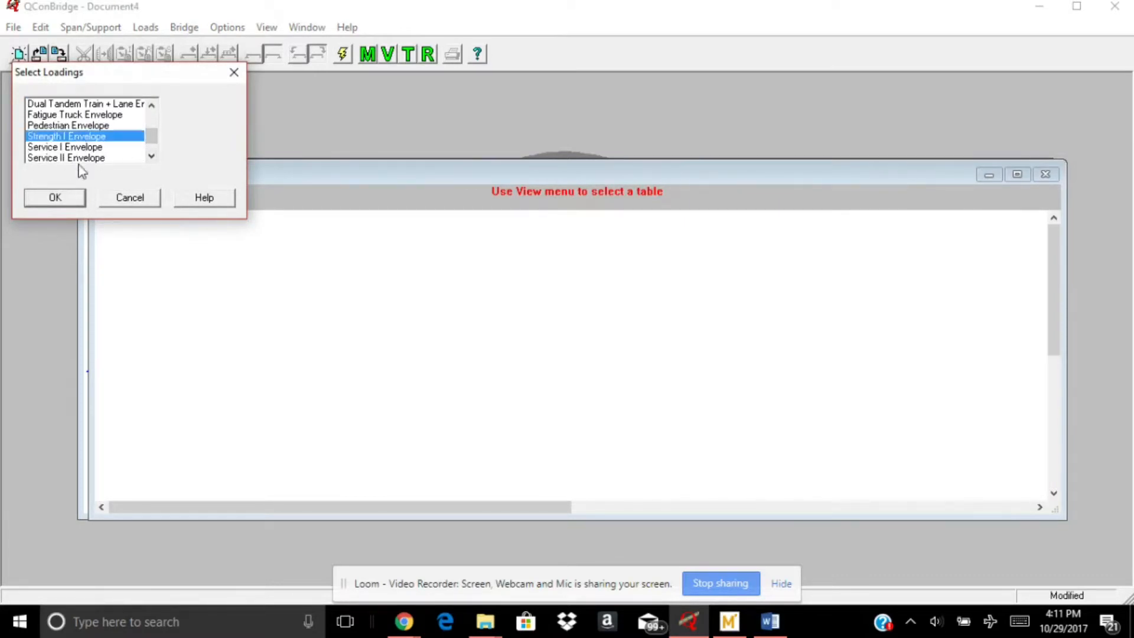
{"action": "left_click", "coordinate": [56, 198]}
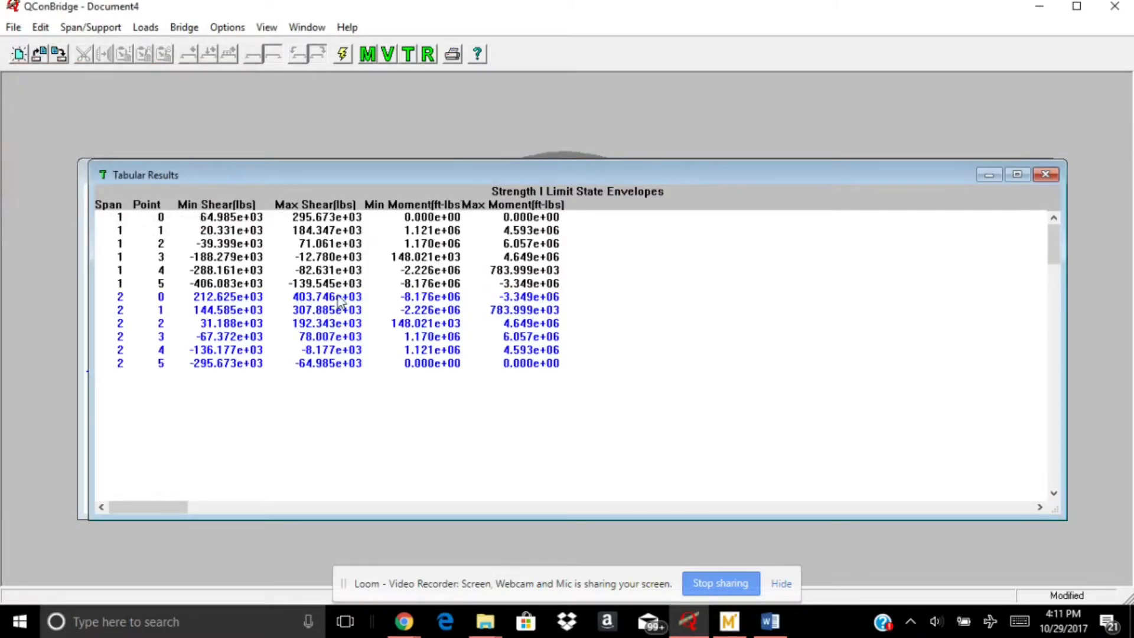
{"action": "right_click", "coordinate": [611, 233]}
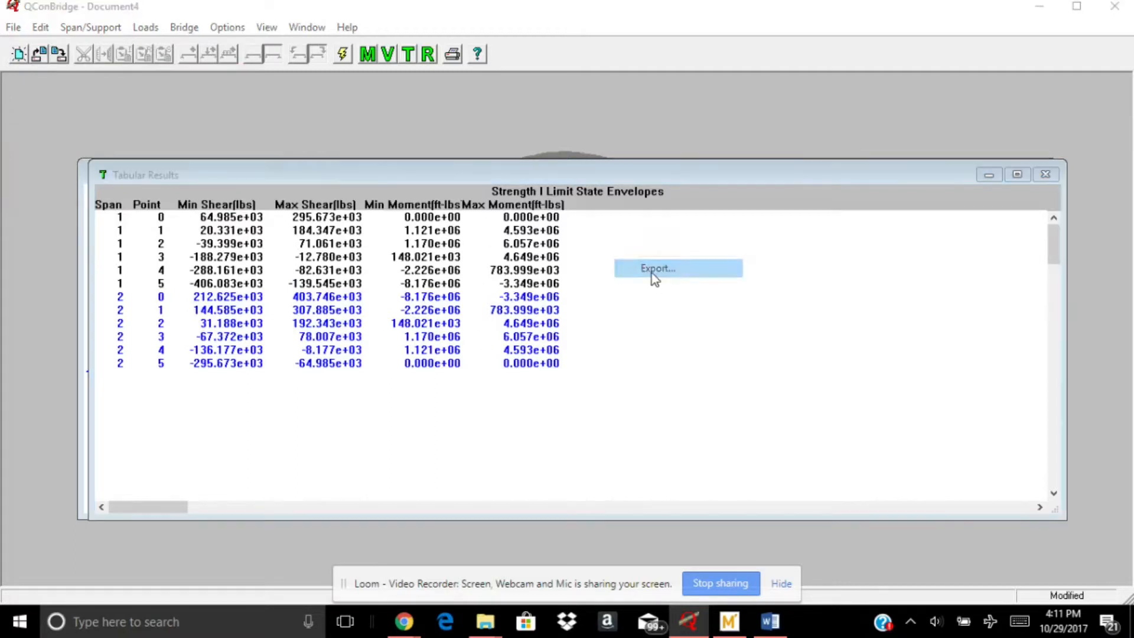
{"action": "left_click", "coordinate": [652, 273]}
{"action": "left_click", "coordinate": [254, 242]}
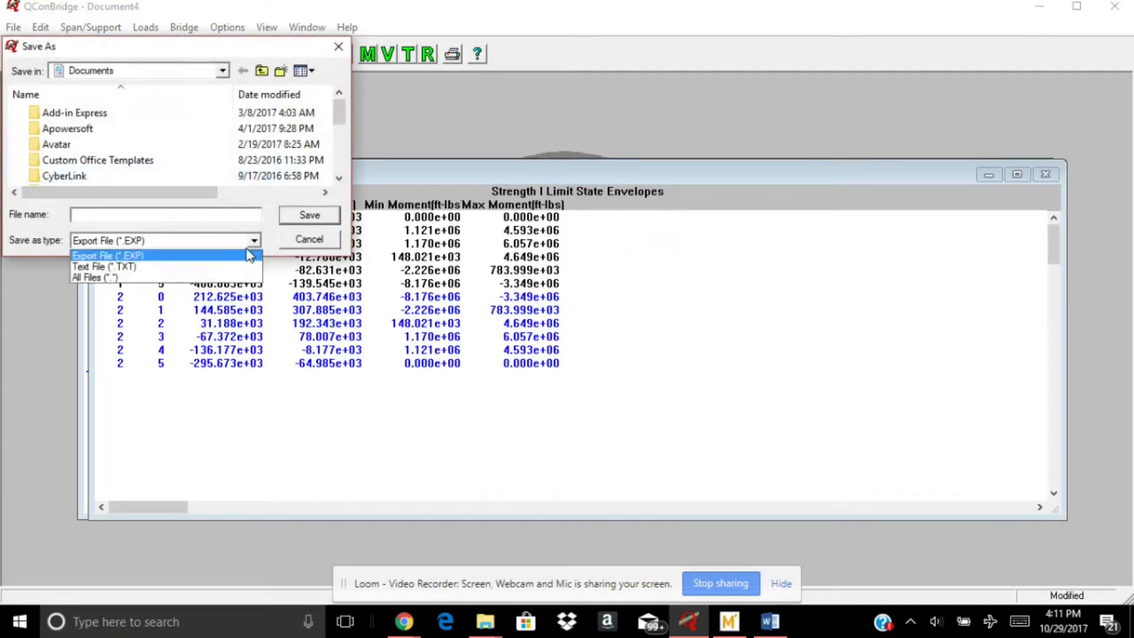
{"action": "left_click", "coordinate": [194, 267]}
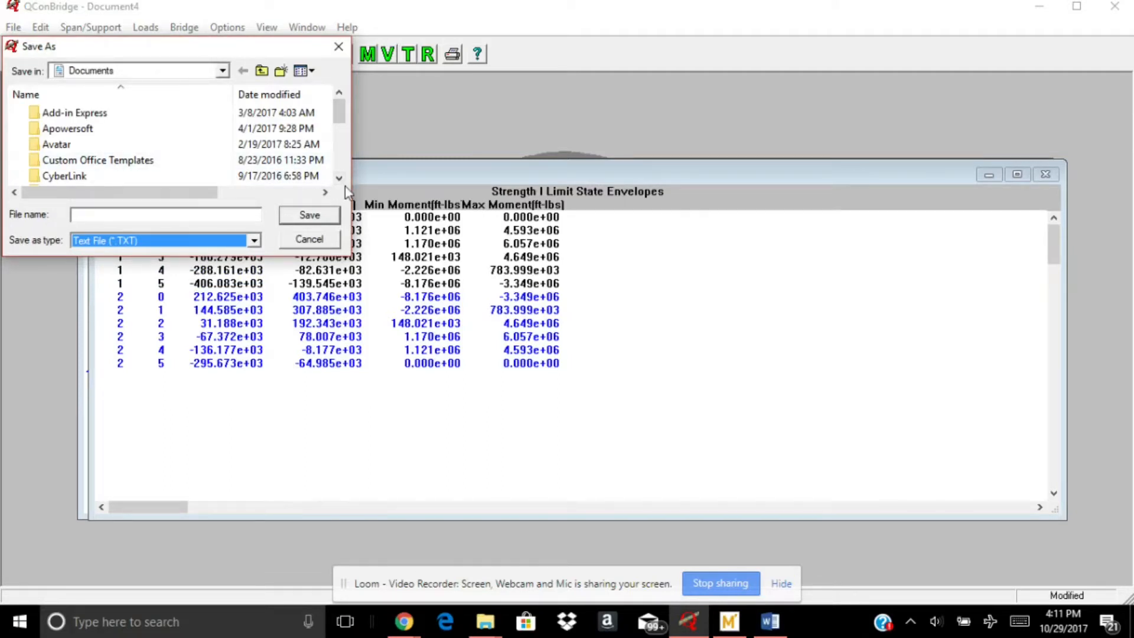
{"action": "left_click", "coordinate": [313, 241]}
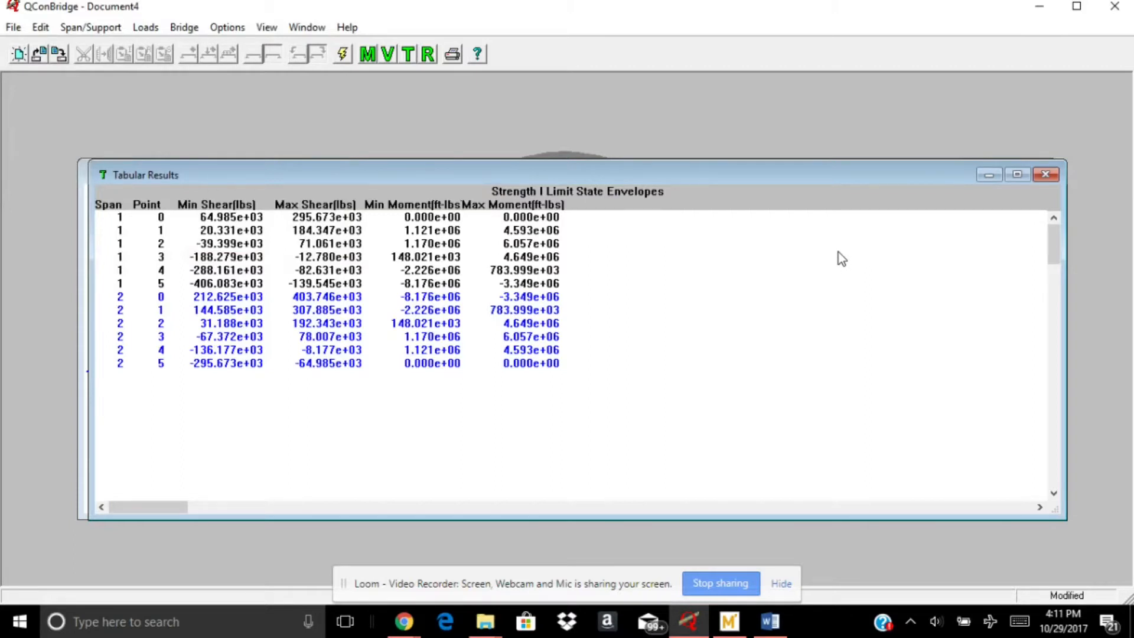
Change the tabular results to the Service I Envelope
{"action": "right_click", "coordinate": [788, 252]}
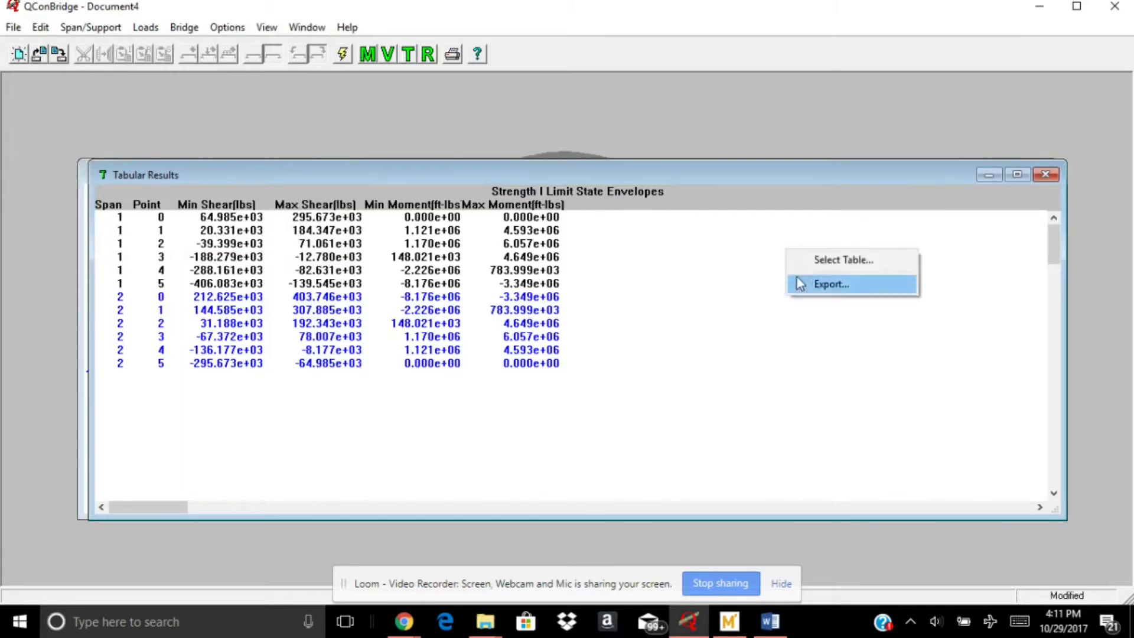
{"action": "left_click", "coordinate": [798, 262]}
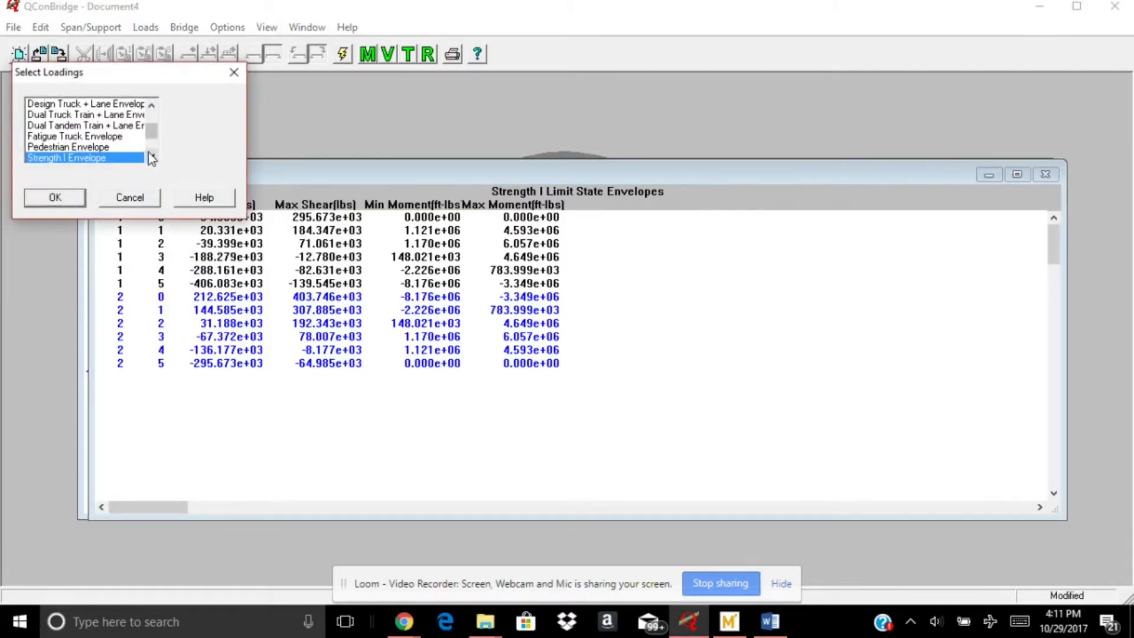
{"action": "left_click", "coordinate": [152, 156]}
{"action": "left_click", "coordinate": [83, 157]}
{"action": "left_click", "coordinate": [54, 197]}
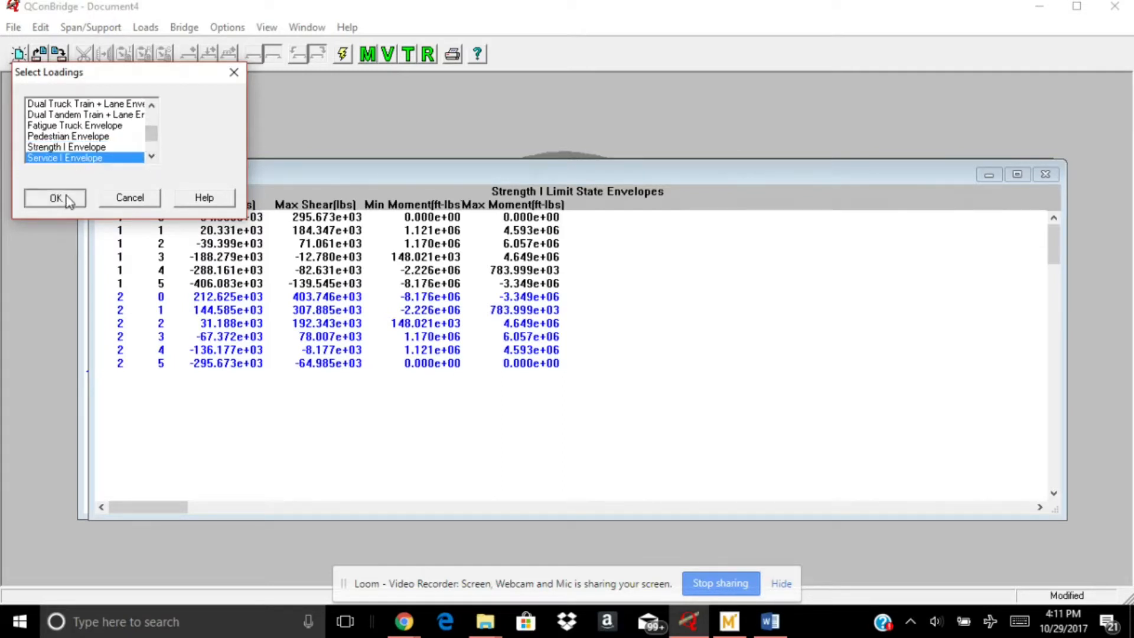
Change the tabular results to the Service II Envelope
{"action": "right_click", "coordinate": [684, 279]}
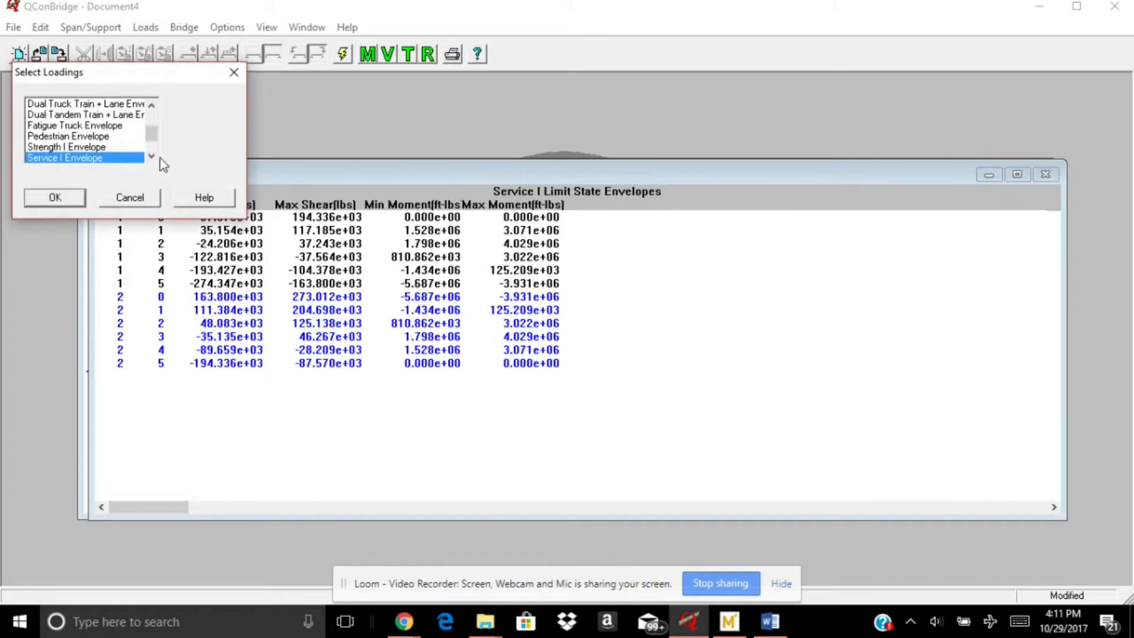
{"action": "left_click", "coordinate": [151, 156]}
{"action": "left_click", "coordinate": [151, 156]}
{"action": "left_click", "coordinate": [152, 156]}
{"action": "left_click", "coordinate": [82, 137]}
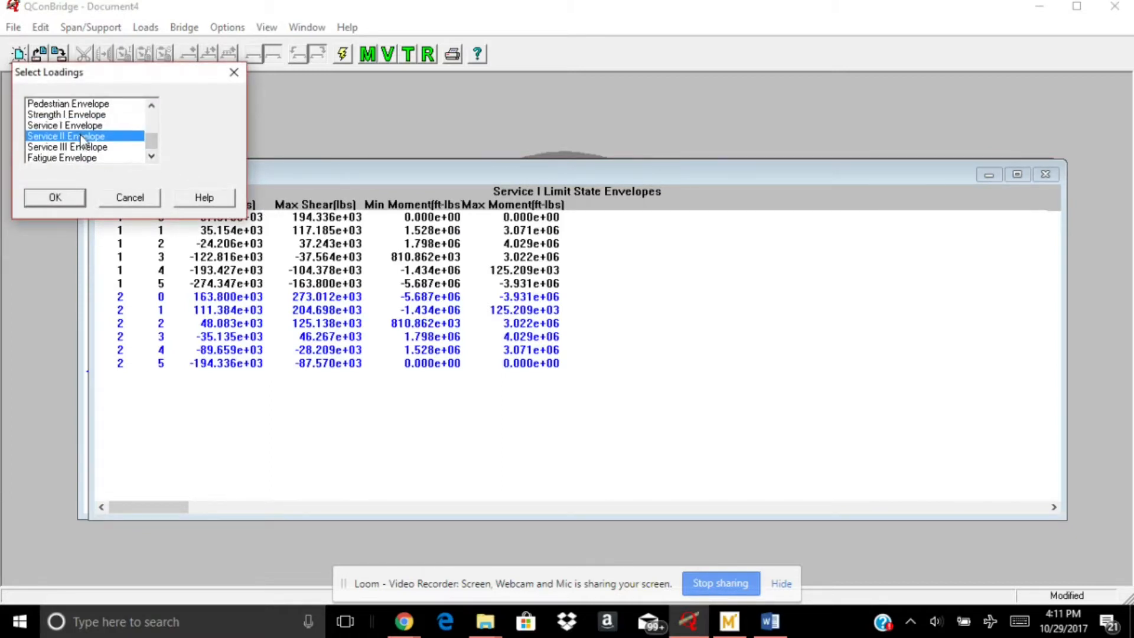
{"action": "left_click", "coordinate": [60, 202]}
Change the tabular results to the Fatigue Envelope
{"action": "right_click", "coordinate": [598, 212]}
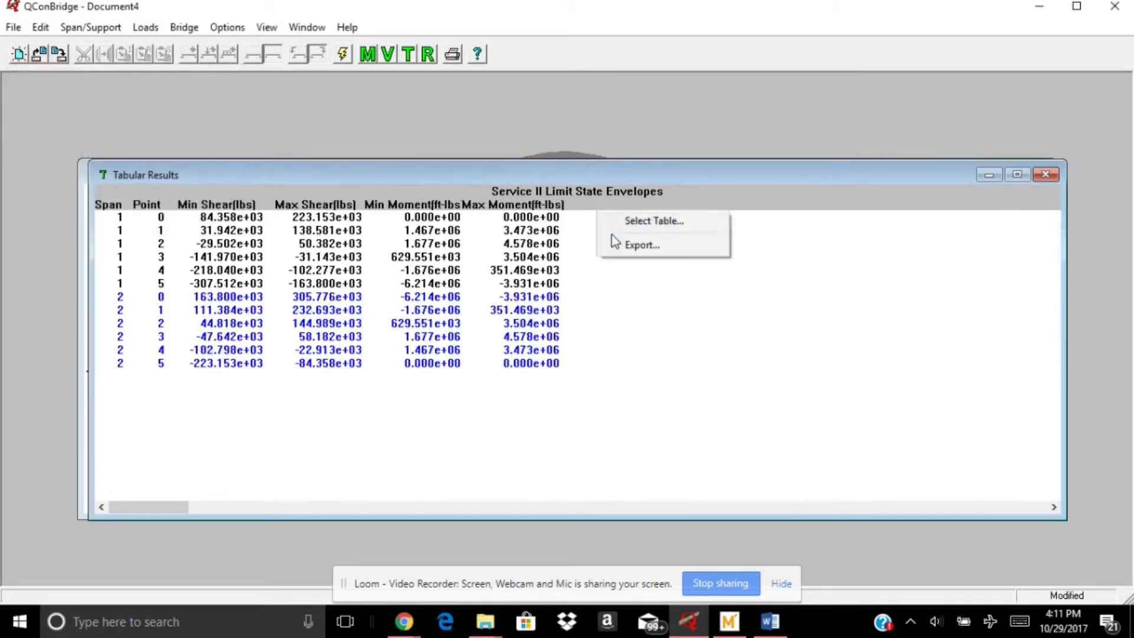
{"action": "left_click", "coordinate": [613, 222]}
{"action": "left_click", "coordinate": [87, 148]}
{"action": "left_click", "coordinate": [86, 140]}
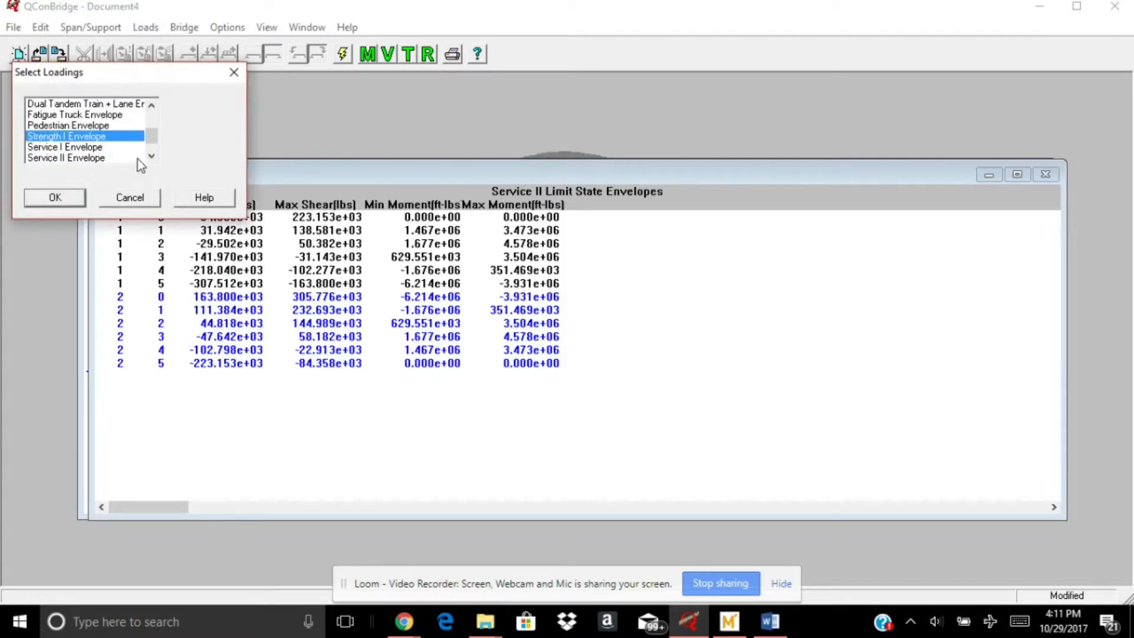
{"action": "left_click", "coordinate": [150, 156]}
{"action": "left_click", "coordinate": [87, 158]}
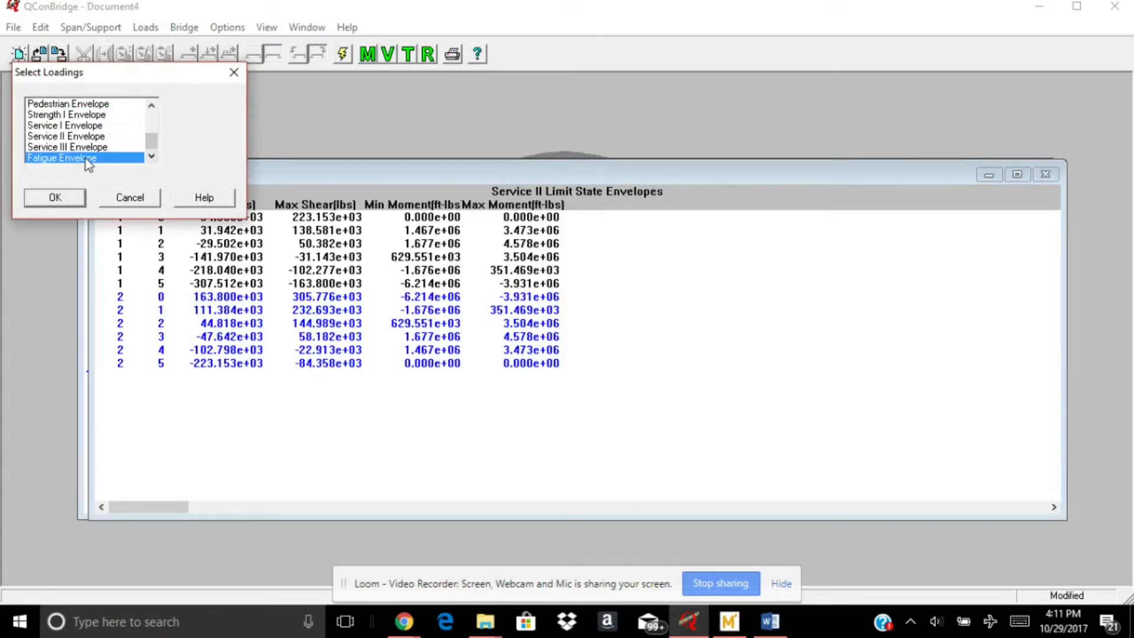
{"action": "left_click", "coordinate": [55, 198]}
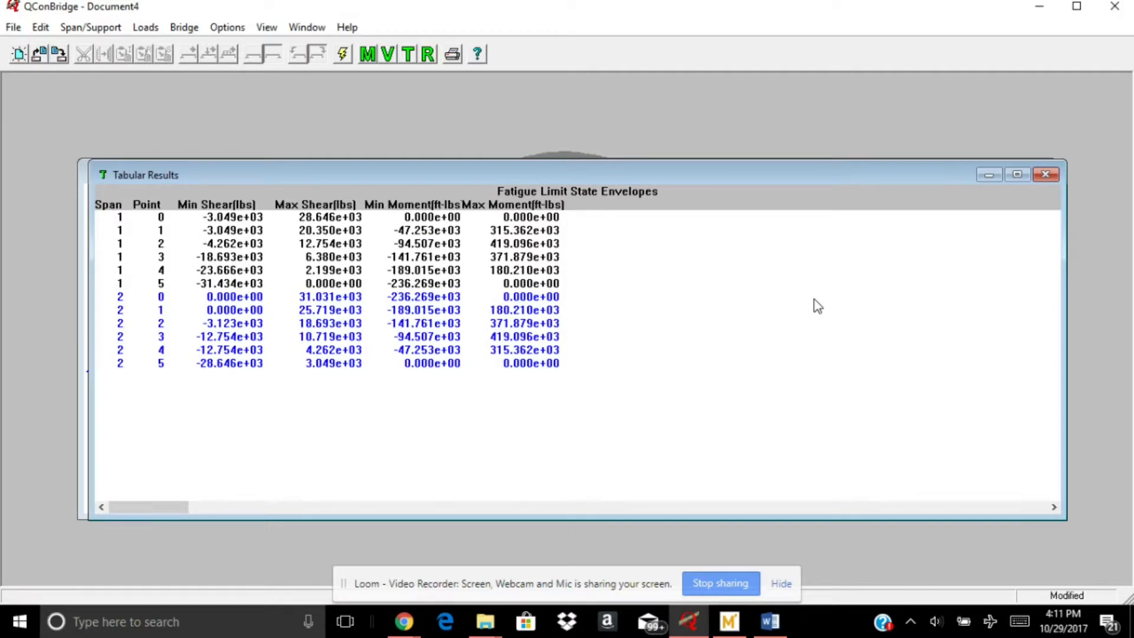
Close the tabular results and switch to the Word document to examine its moment envelope charts, including STRENGTH I
{"action": "left_click", "coordinate": [1048, 179]}
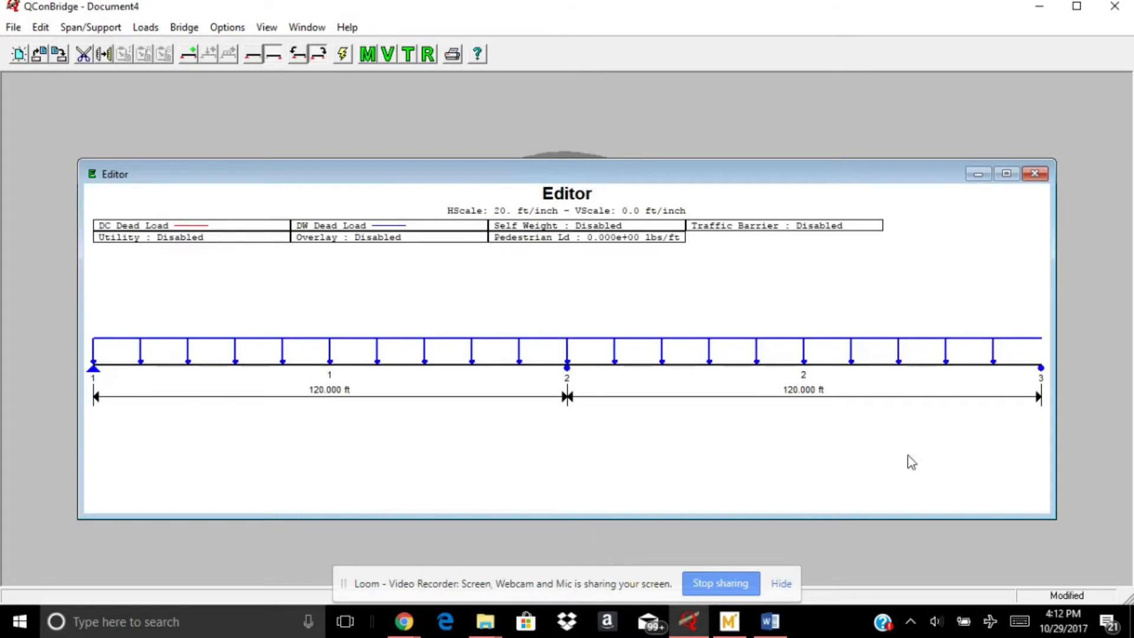
{"action": "left_click", "coordinate": [779, 627]}
{"action": "scroll", "coordinate": [804, 380], "scroll_direction": "down", "scroll_amount": 6}
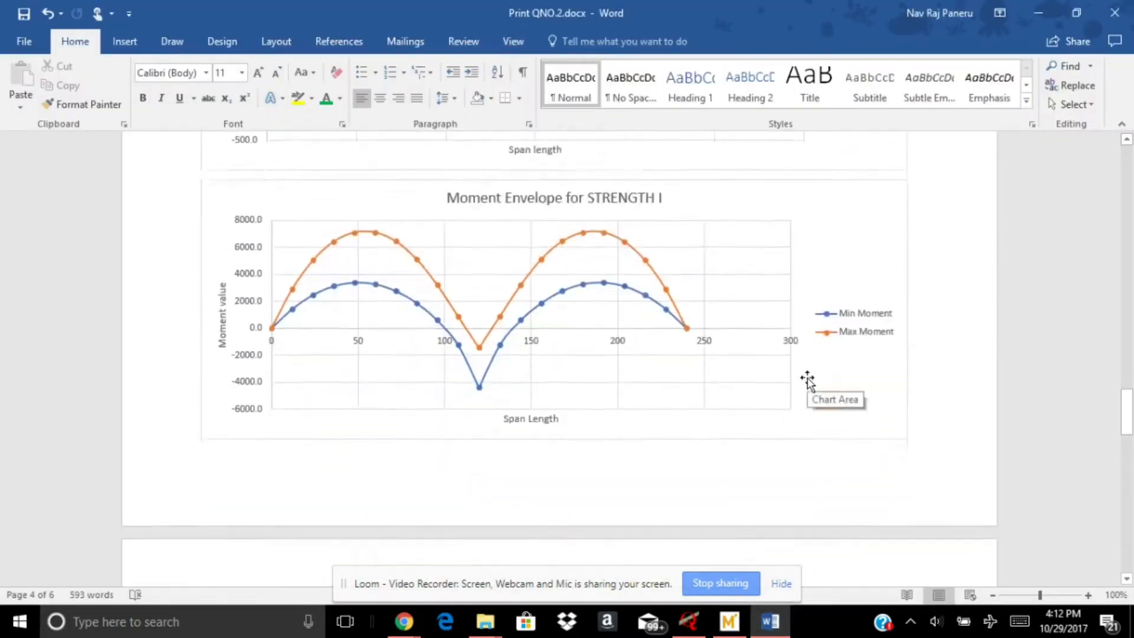
{"action": "scroll", "coordinate": [806, 379], "scroll_direction": "down", "scroll_amount": 10}
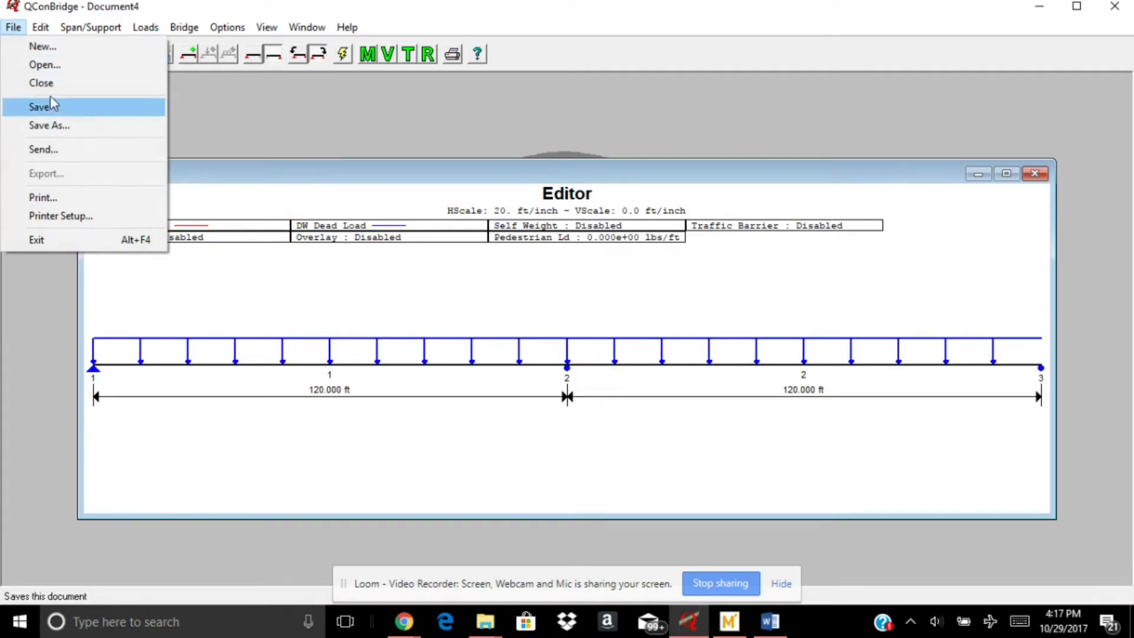
In QConBridge, start a new bridge model without saving the current one, with 2 continuously supported spans in Traditional U.S. Units
{"action": "left_click", "coordinate": [43, 46]}
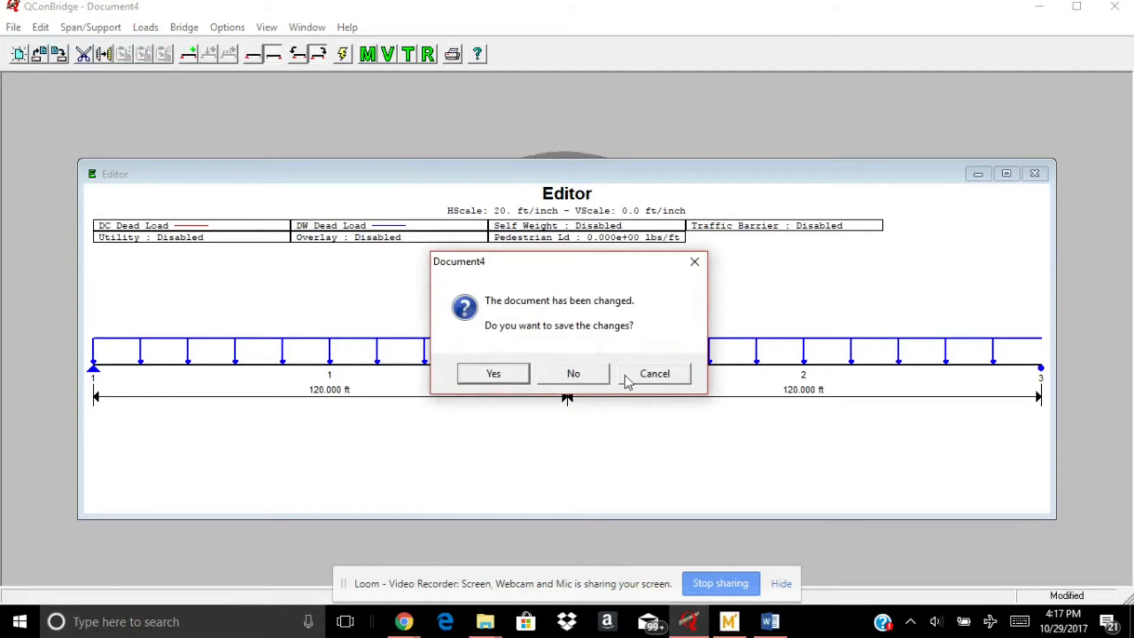
{"action": "left_click", "coordinate": [573, 376]}
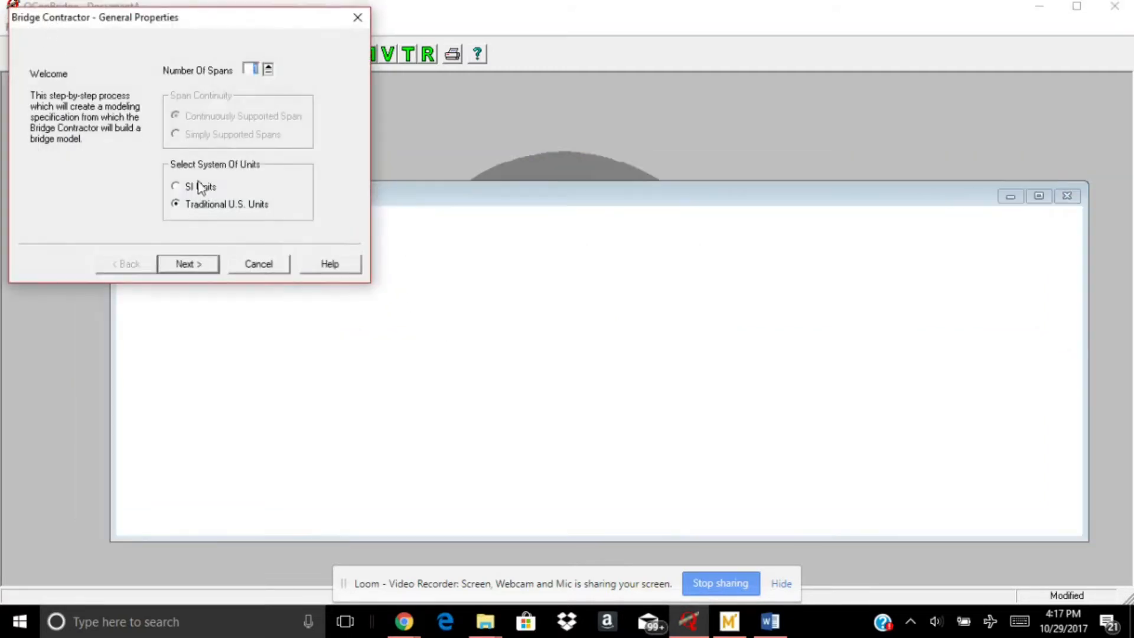
{"action": "left_click", "coordinate": [267, 66]}
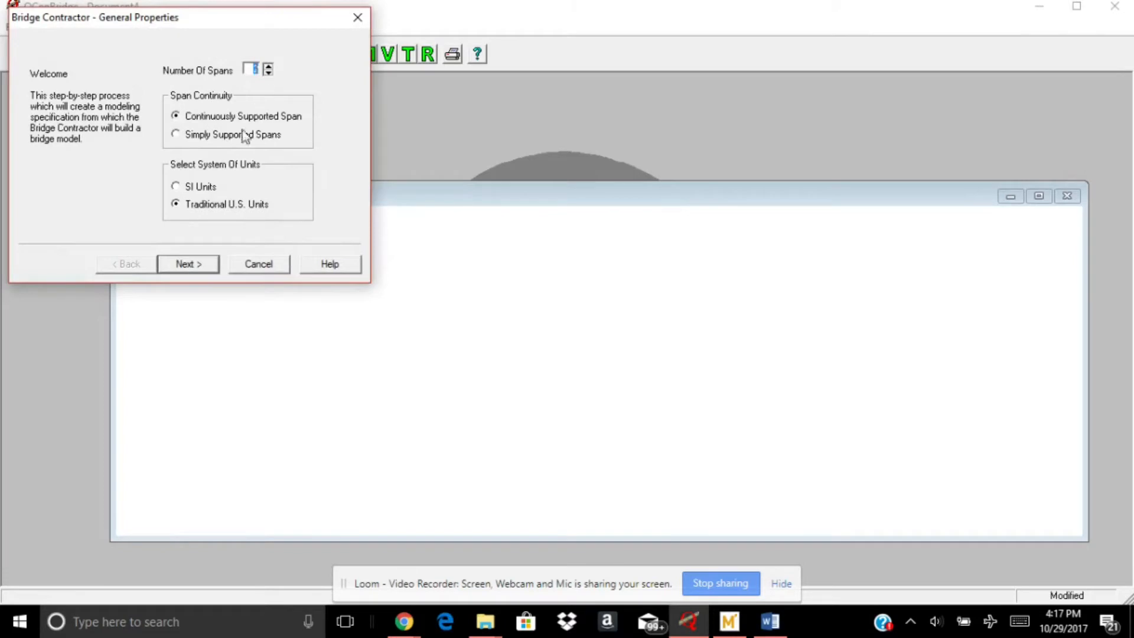
{"action": "left_click", "coordinate": [188, 264]}
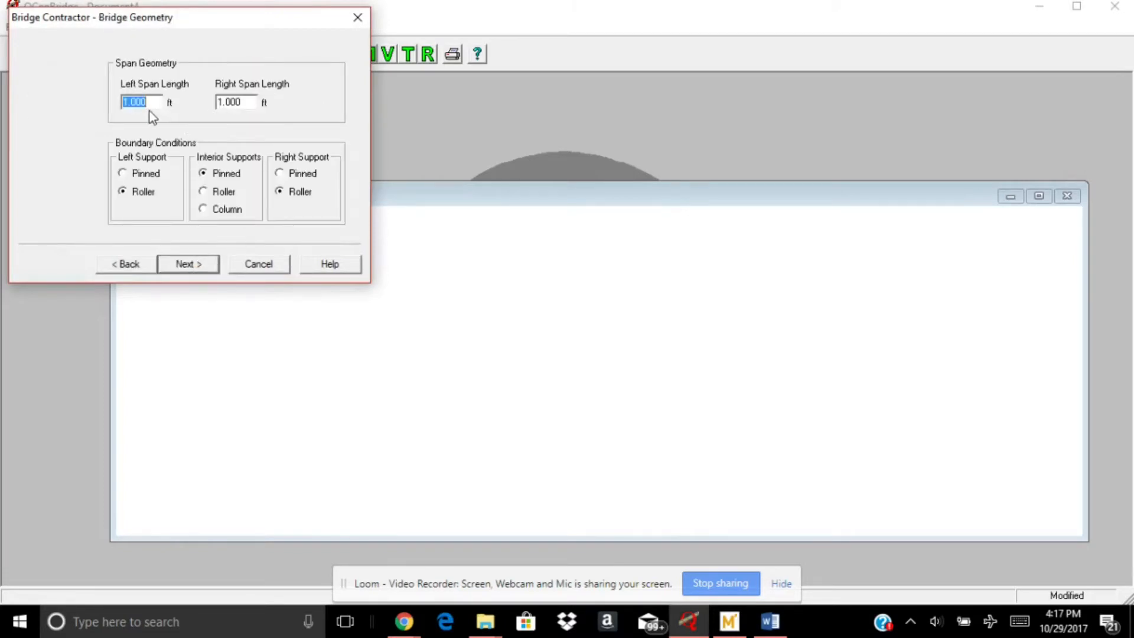
Set both span lengths to 120 ft, with a pinned left support and a roller interior support, and accept the geometry
{"action": "type", "text": "120"}
{"action": "left_click_drag", "start_coordinate": [247, 101], "coordinate": [216, 101]}
{"action": "type", "text": "1"}
{"action": "left_click", "coordinate": [220, 192]}
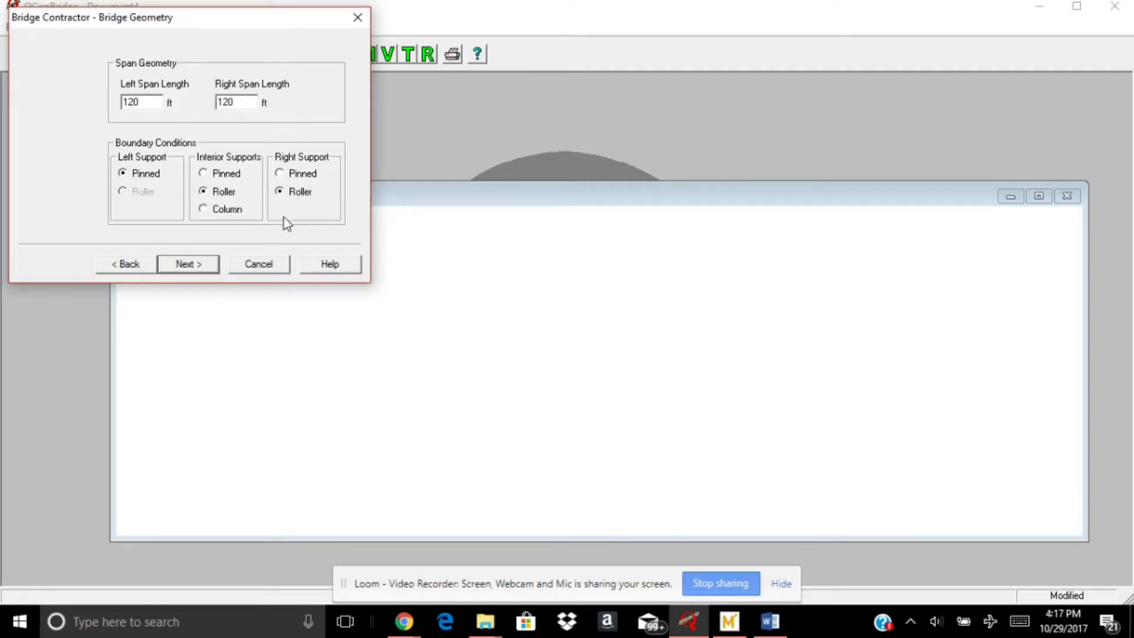
{"action": "left_click", "coordinate": [205, 267]}
Examine the left span's Ax, Mod. E, Unit Wgt and Iz property fields without changing them
{"action": "left_click", "coordinate": [163, 82]}
{"action": "double_click", "coordinate": [163, 82]}
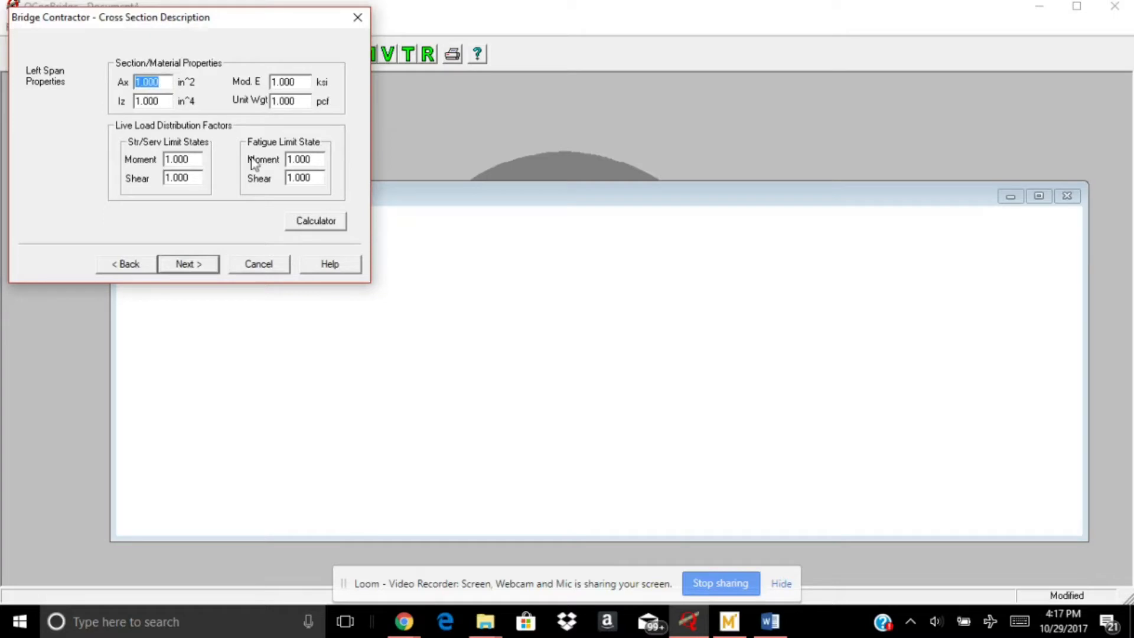
{"action": "double_click", "coordinate": [298, 79]}
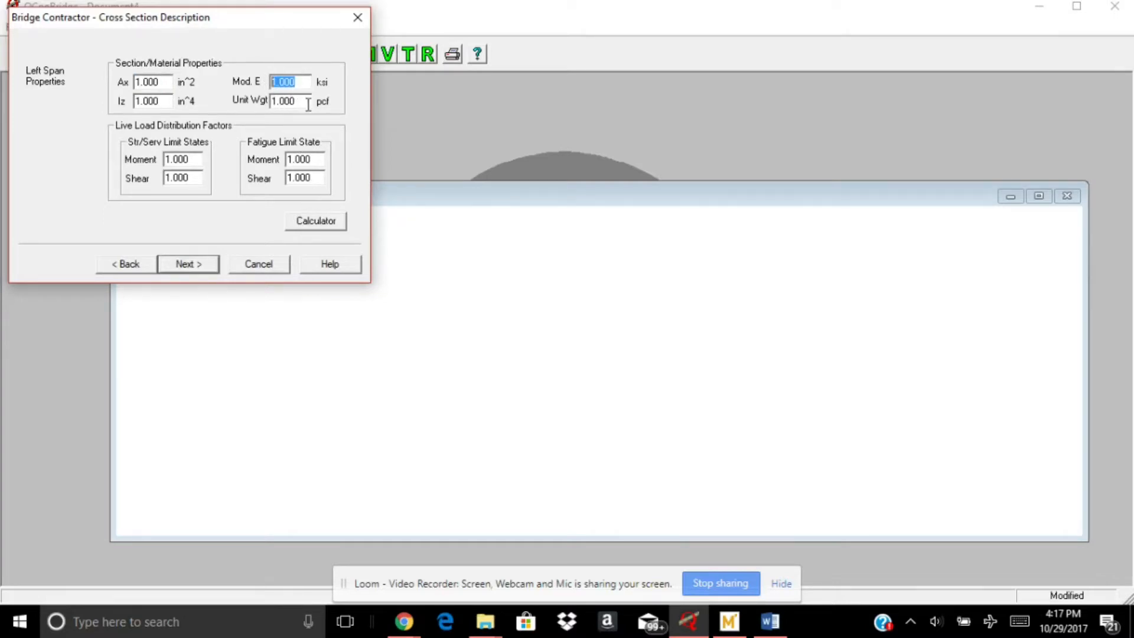
{"action": "left_click_drag", "start_coordinate": [308, 105], "coordinate": [268, 102]}
{"action": "left_click_drag", "start_coordinate": [166, 102], "coordinate": [141, 98]}
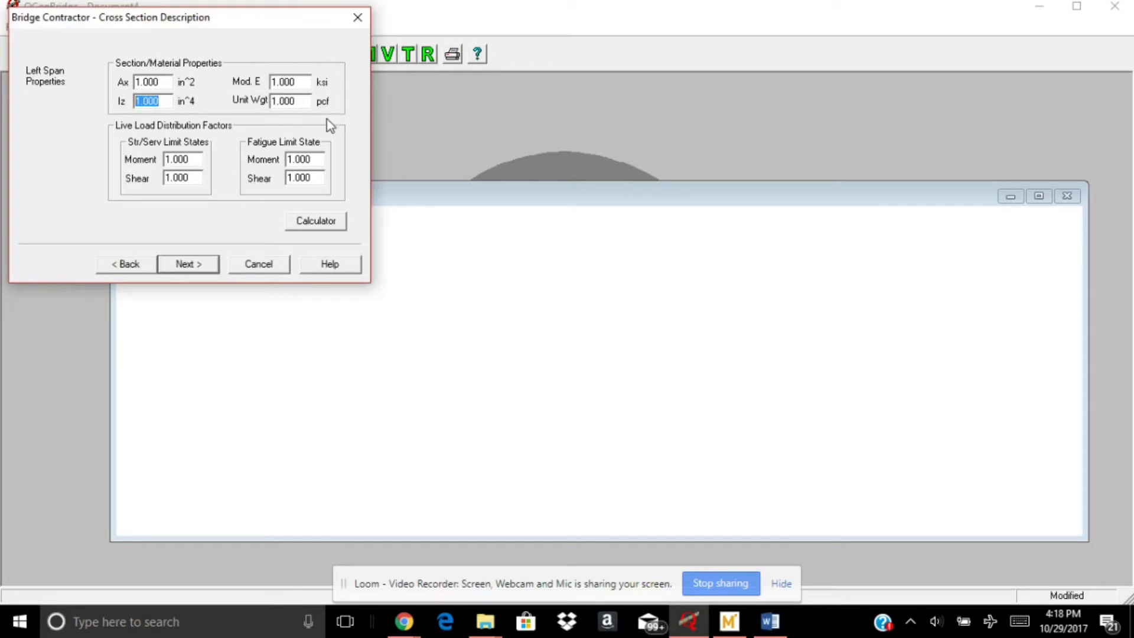
Switch to Word and add the lines "IF YOU R ABLE TO PUT EVERY SECTION VALUES, THEN OK" and "YOU DO NOT NEED TO CALCULATE IT SEPERATELY"
{"action": "left_click", "coordinate": [771, 622]}
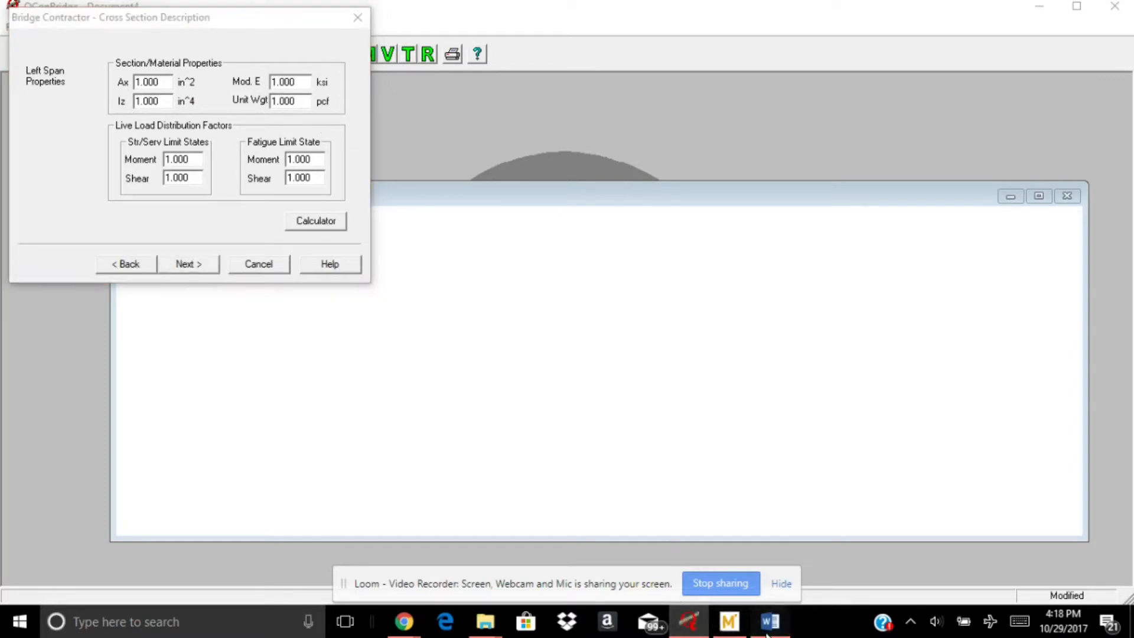
{"action": "key", "text": "Return"}
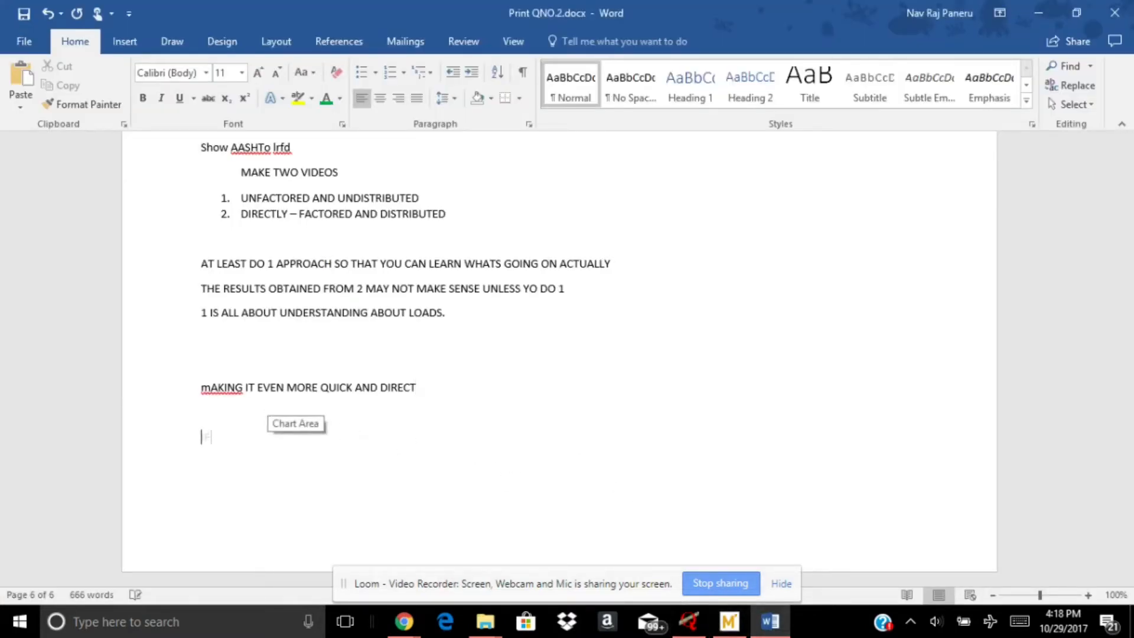
{"action": "type", "text": "IF YOU R ABLE TO PUT"}
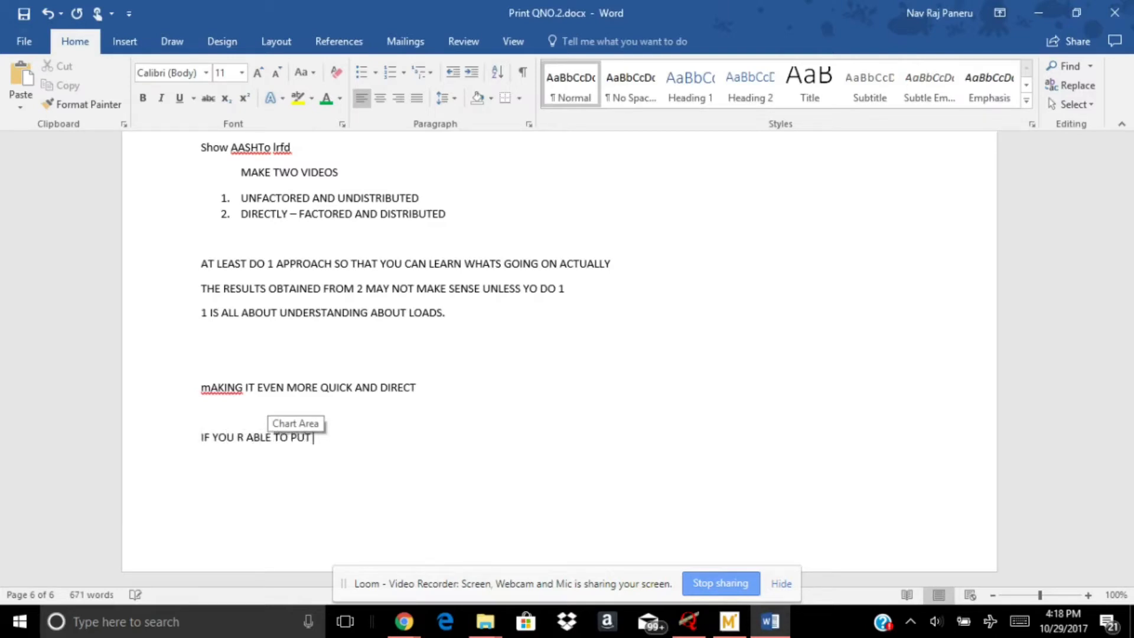
{"action": "type", "text": " EVERY SECTION VALUES,"}
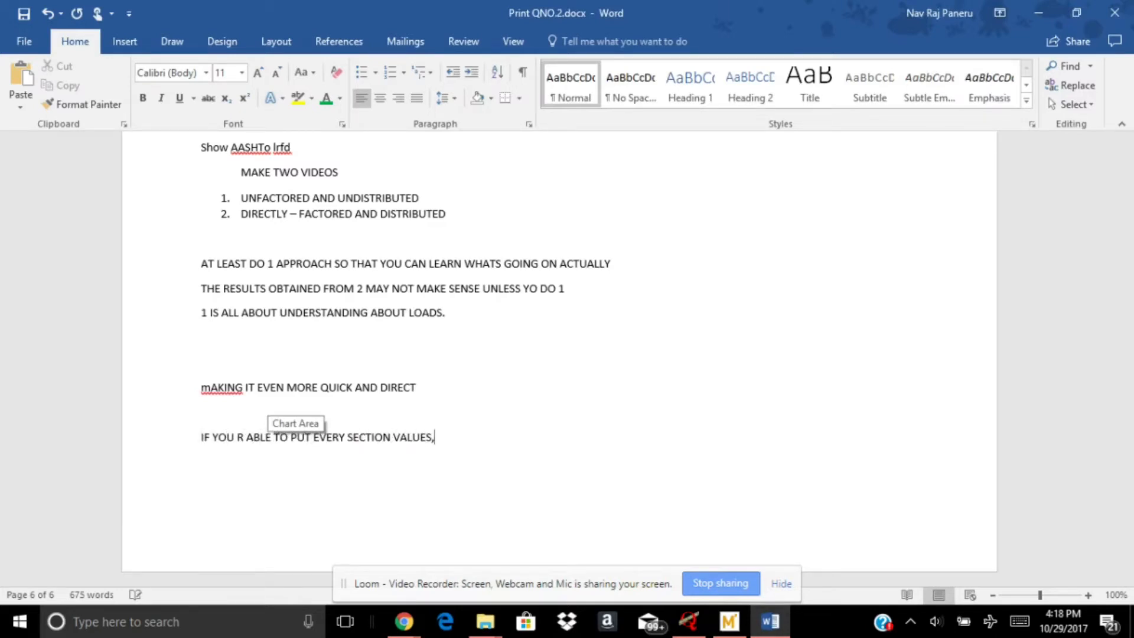
{"action": "type", "text": " THEN "}
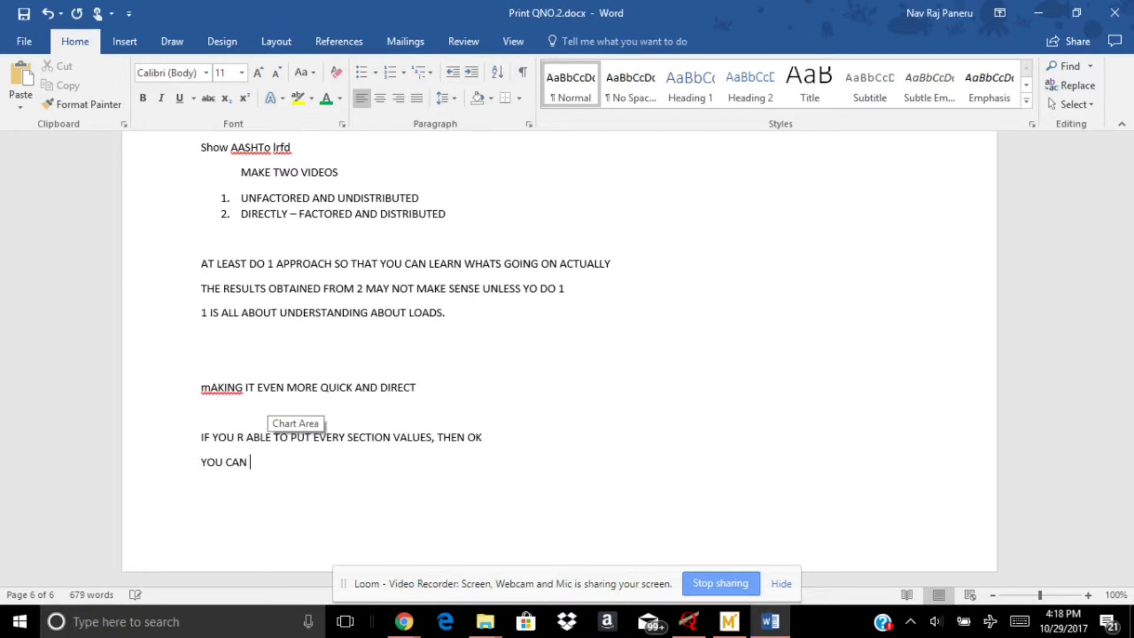
{"action": "type", "text": "OK YOU DO NOT NEED TO CALCU"}
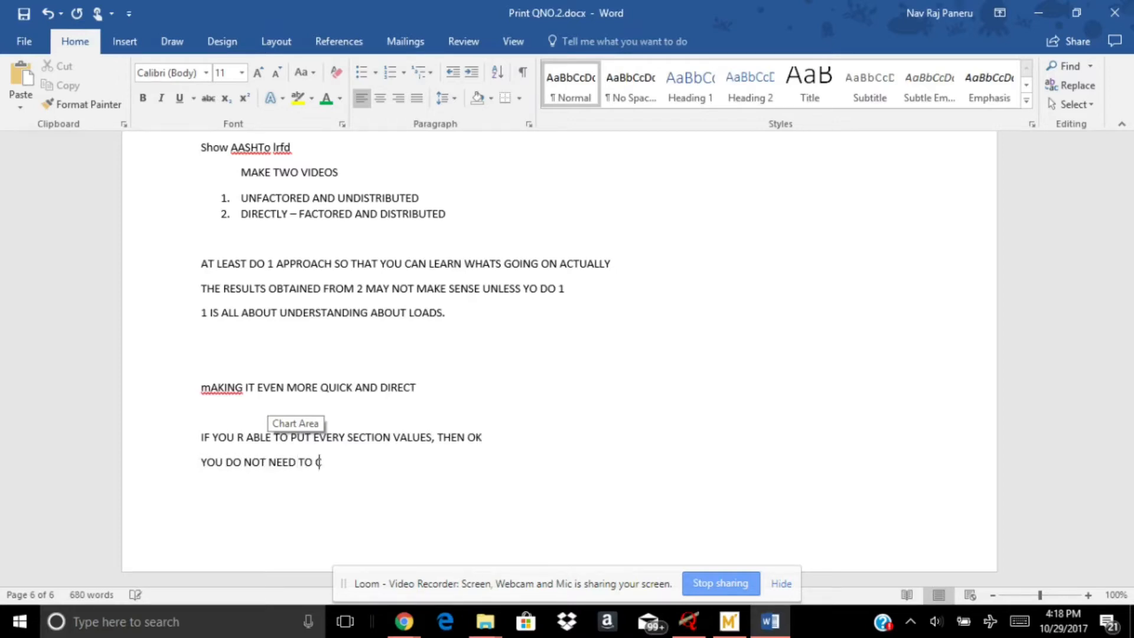
{"action": "type", "text": "LATE IT SEPERATEDLY"}
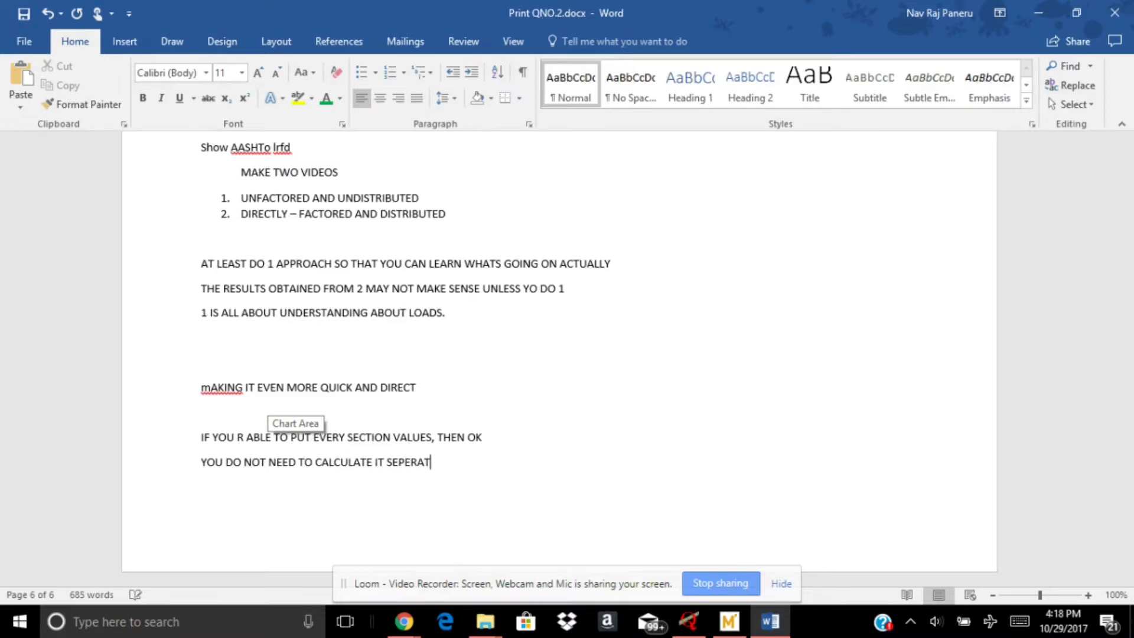
Return to QConBridge, accept the default cross-section properties for the left and right spans, and finish creating the bridge
{"action": "left_click", "coordinate": [690, 621]}
{"action": "left_click", "coordinate": [205, 266]}
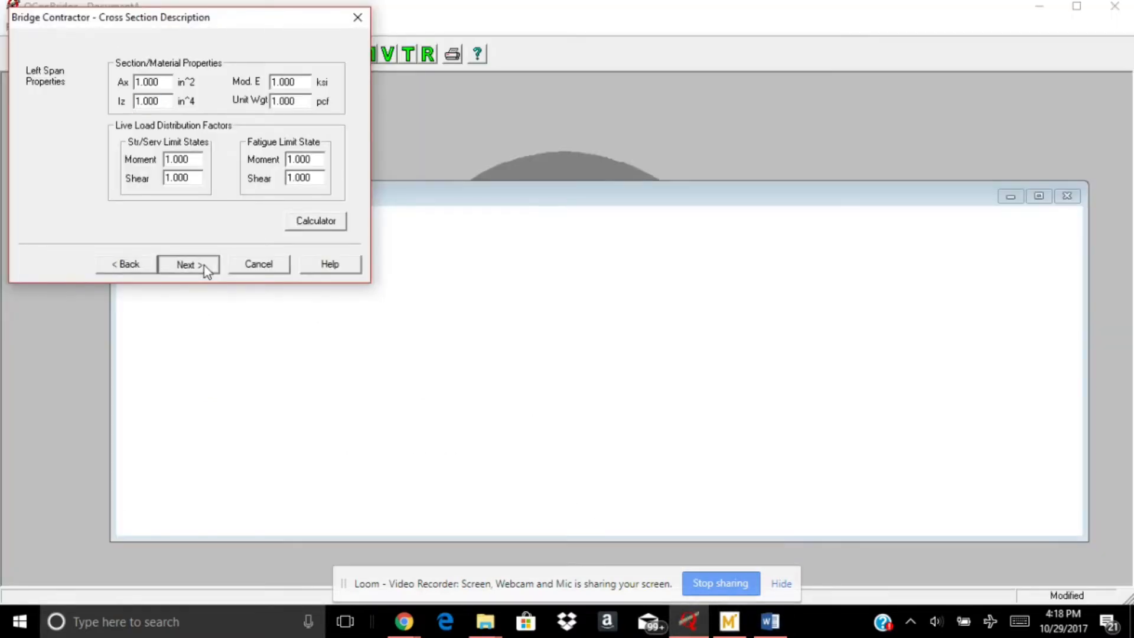
{"action": "left_click", "coordinate": [191, 160]}
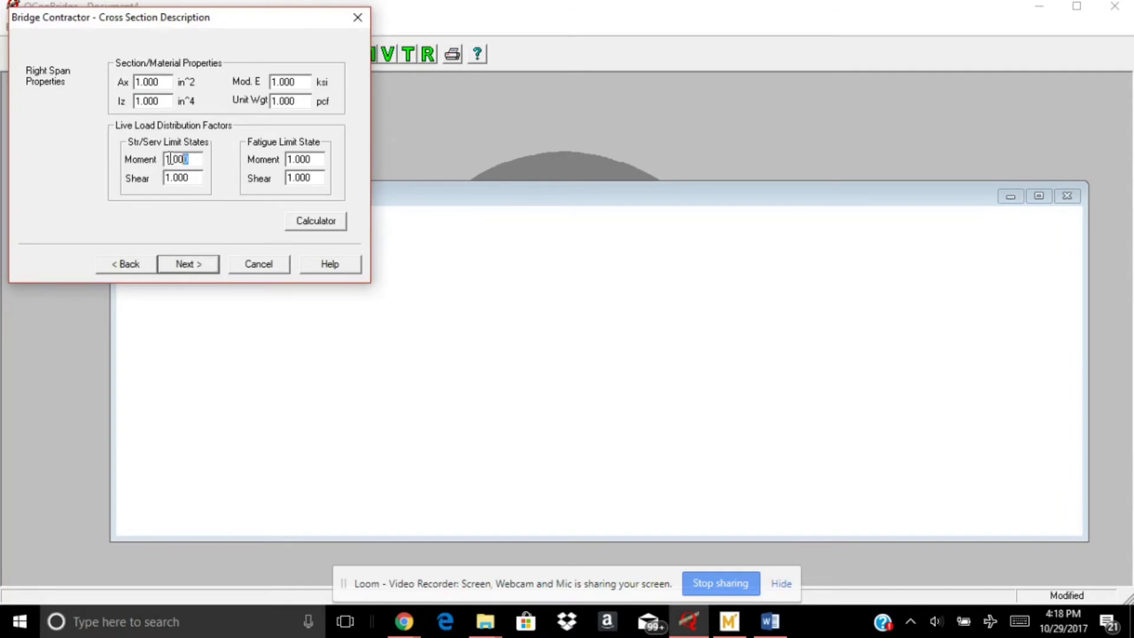
{"action": "left_click_drag", "start_coordinate": [179, 160], "coordinate": [195, 164]}
{"action": "left_click", "coordinate": [194, 256]}
{"action": "left_click", "coordinate": [197, 263]}
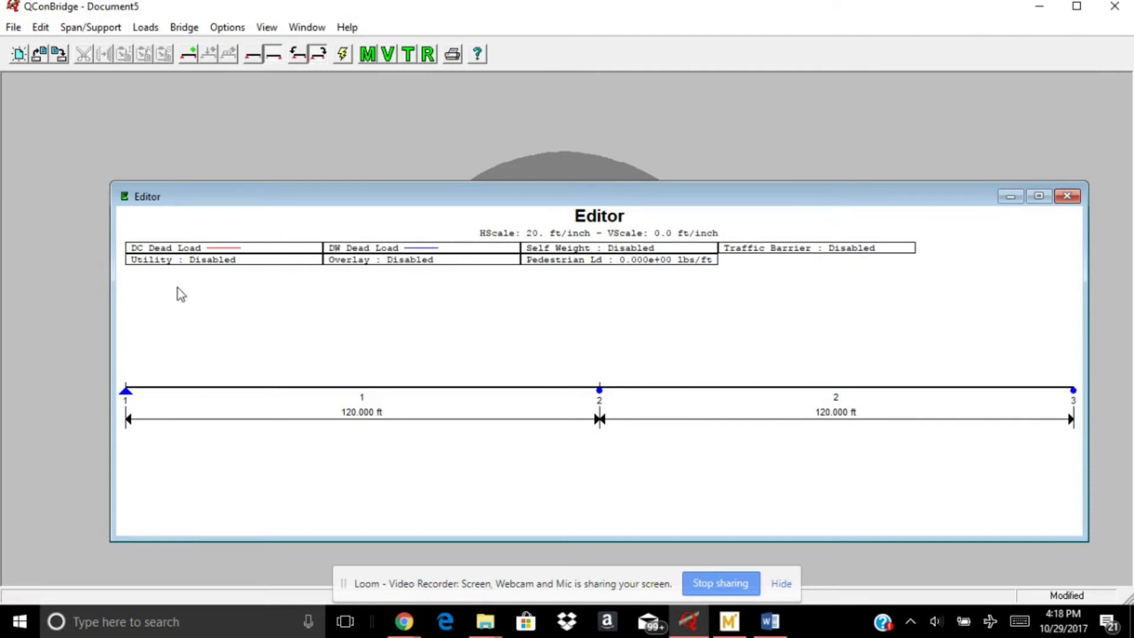
In the standard DC dead loads, enable self-weight generation and a traffic barrier load of 5 lbs/ft
{"action": "left_click", "coordinate": [145, 29]}
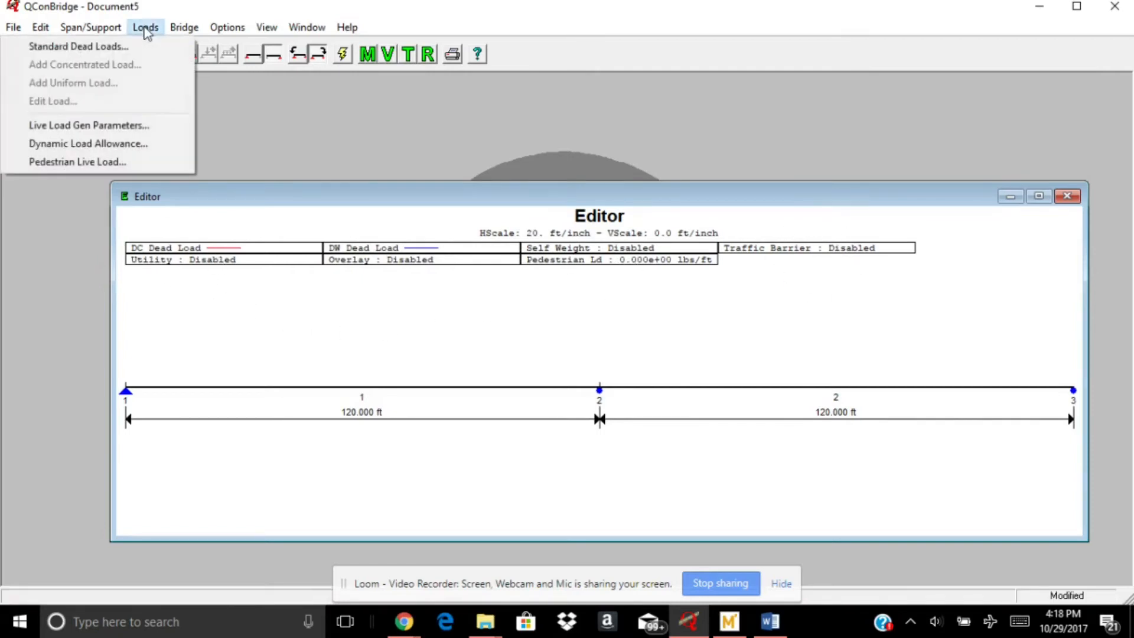
{"action": "left_click", "coordinate": [122, 47]}
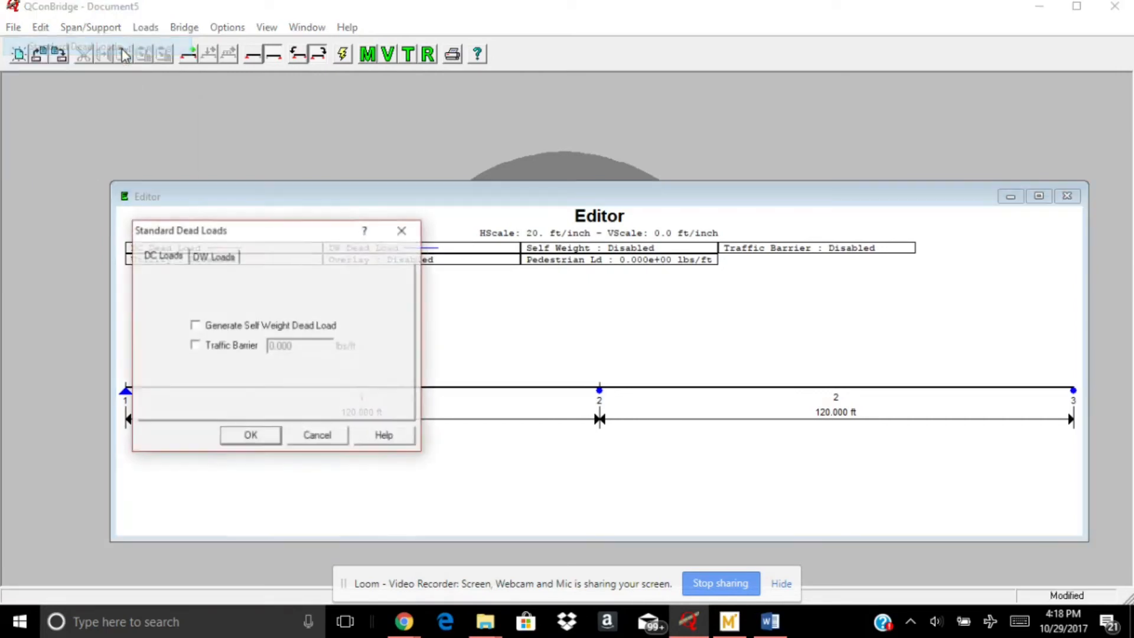
{"action": "left_click", "coordinate": [221, 348]}
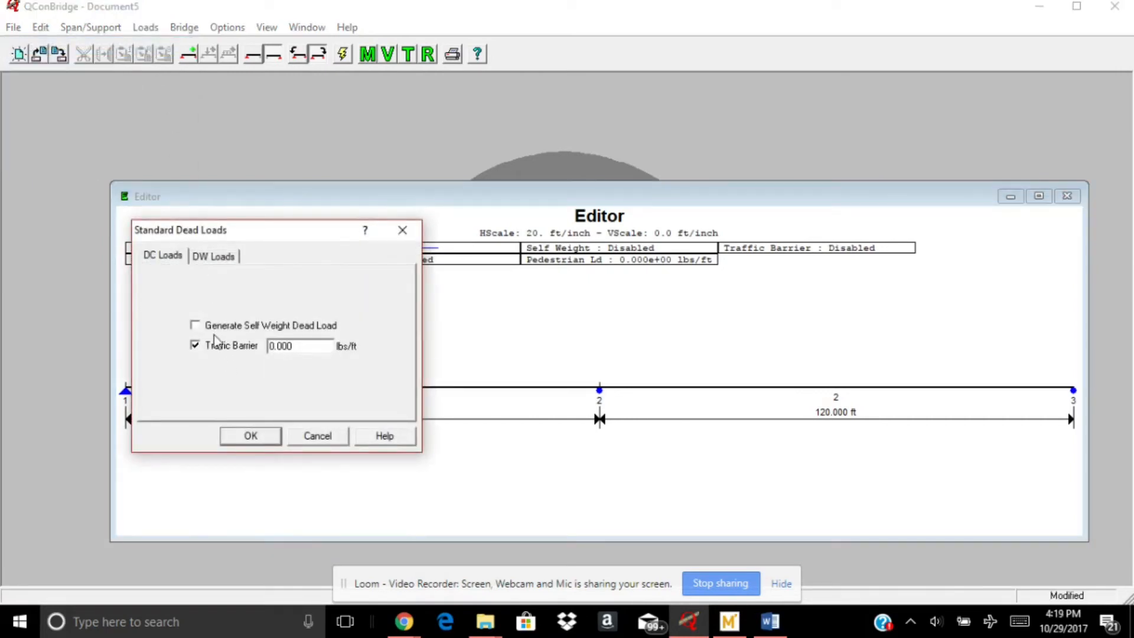
{"action": "left_click", "coordinate": [218, 326]}
{"action": "left_click_drag", "start_coordinate": [297, 346], "coordinate": [278, 348]}
{"action": "key", "text": "BackSpace"}
{"action": "key", "text": "BackSpace"}
{"action": "type", "text": "5"}
In the standard DW dead loads, enable an overlay load of 1 lbs/ft and a utilities load of 2 lbs/ft, and apply the loads
{"action": "left_click", "coordinate": [219, 262]}
{"action": "left_click", "coordinate": [211, 325]}
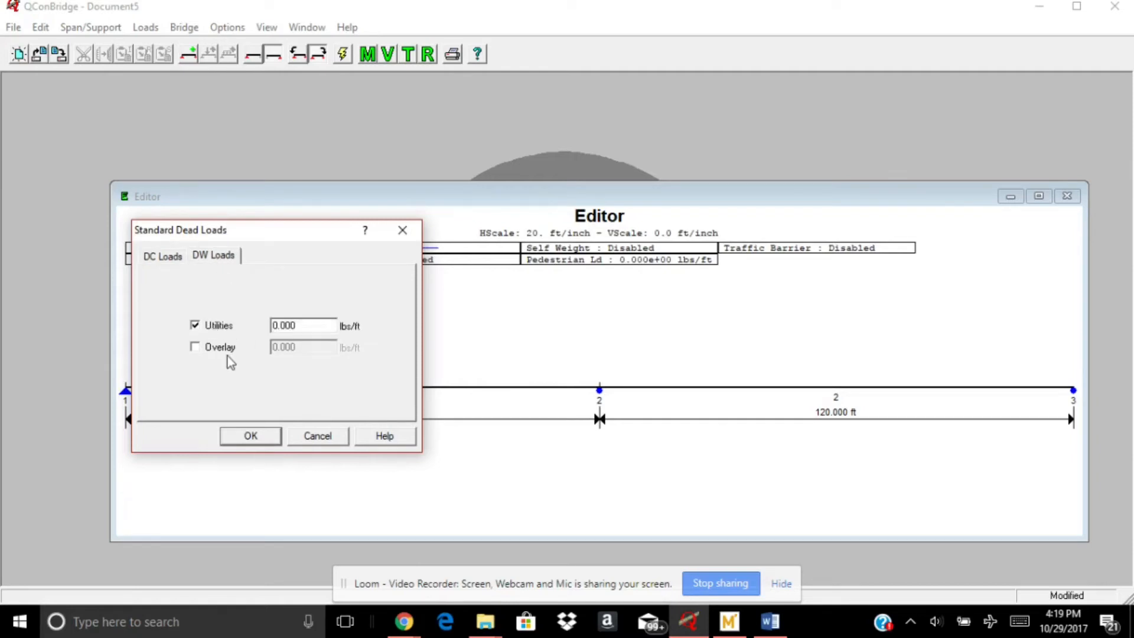
{"action": "left_click", "coordinate": [224, 350]}
{"action": "left_click_drag", "start_coordinate": [311, 347], "coordinate": [279, 331]}
{"action": "type", "text": "1"}
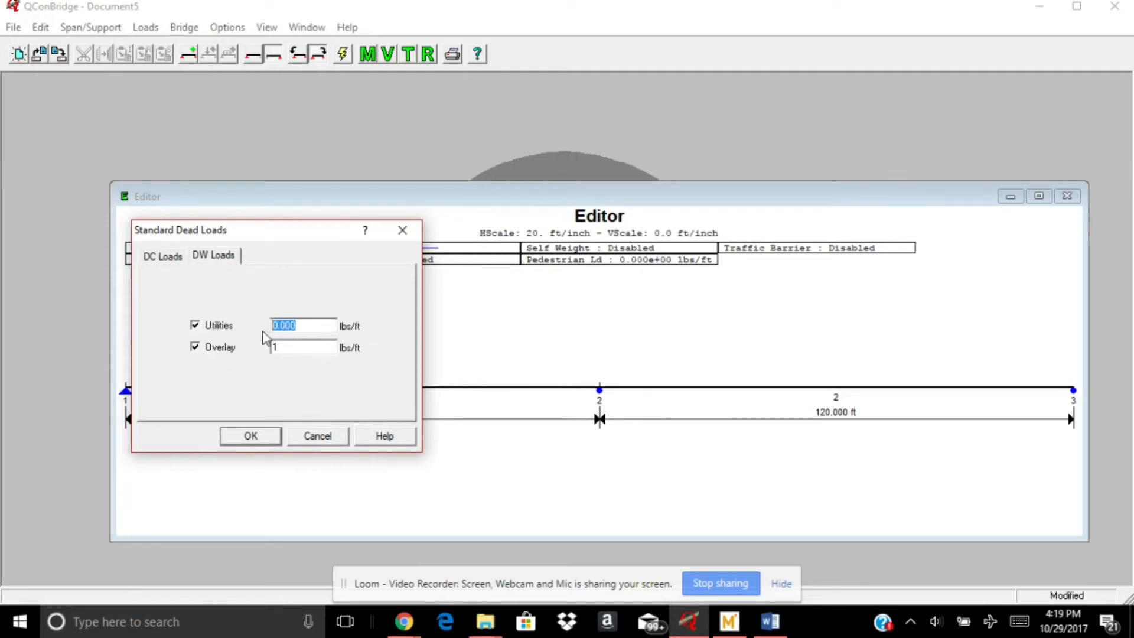
{"action": "type", "text": "2"}
{"action": "left_click", "coordinate": [251, 435]}
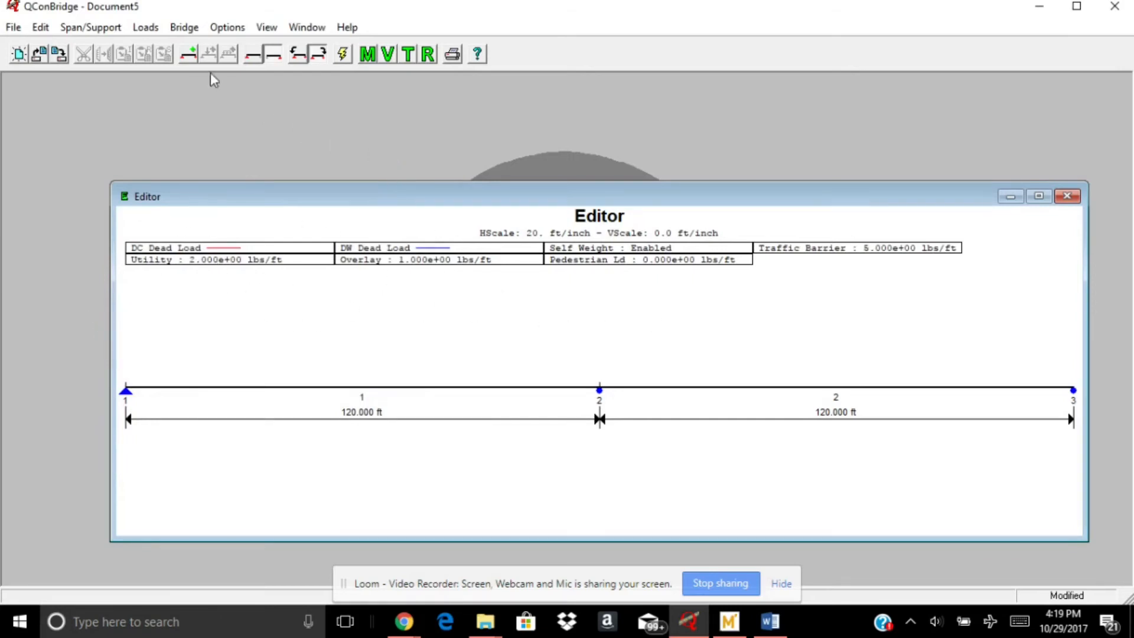
Set the minimum number of analysis points to 5
{"action": "left_click", "coordinate": [226, 28]}
{"action": "mouse_move", "coordinate": [192, 33]}
{"action": "left_click", "coordinate": [168, 80]}
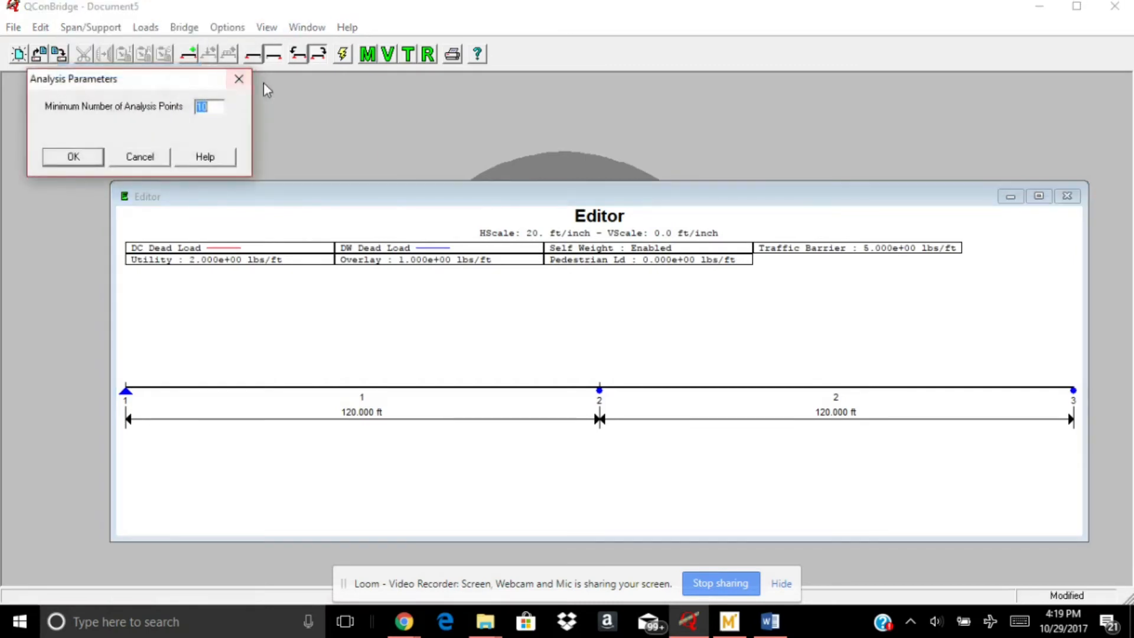
{"action": "type", "text": "5"}
{"action": "left_click", "coordinate": [102, 155]}
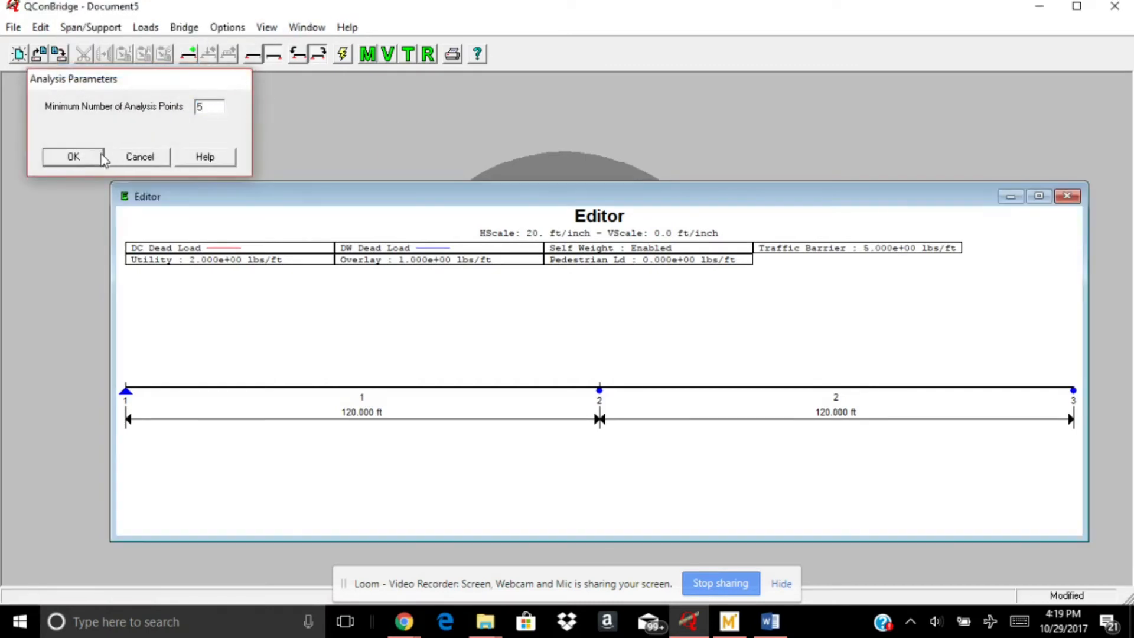
{"action": "left_click", "coordinate": [567, 361]}
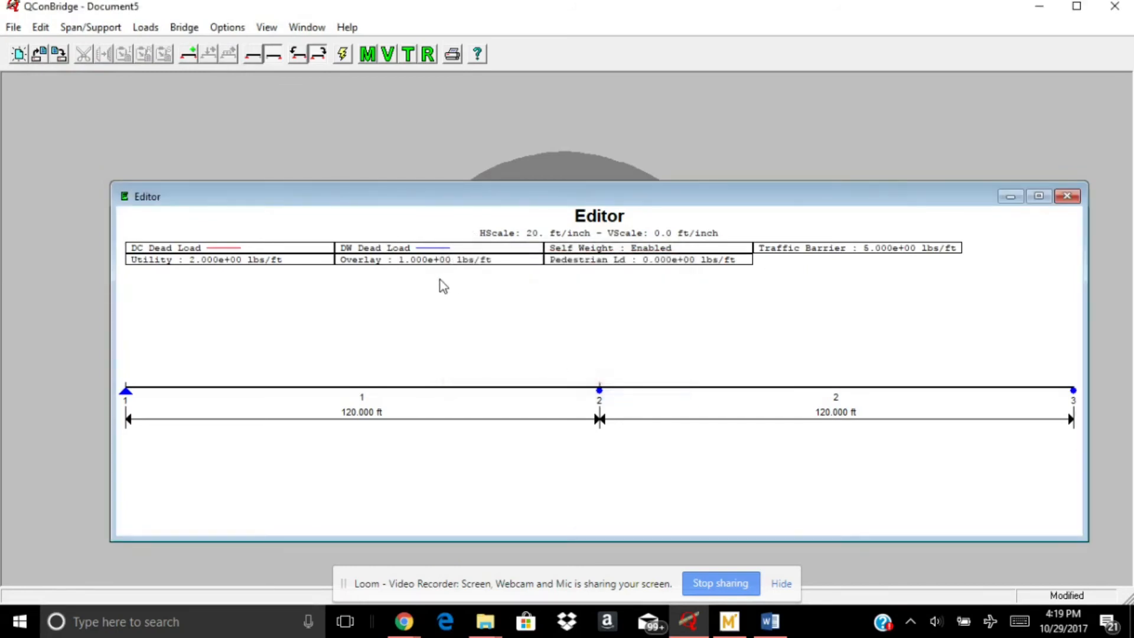
Open the moment diagram and plot the Strength I Envelope and Service I Envelope loadings
{"action": "left_click", "coordinate": [367, 55]}
{"action": "right_click", "coordinate": [505, 296]}
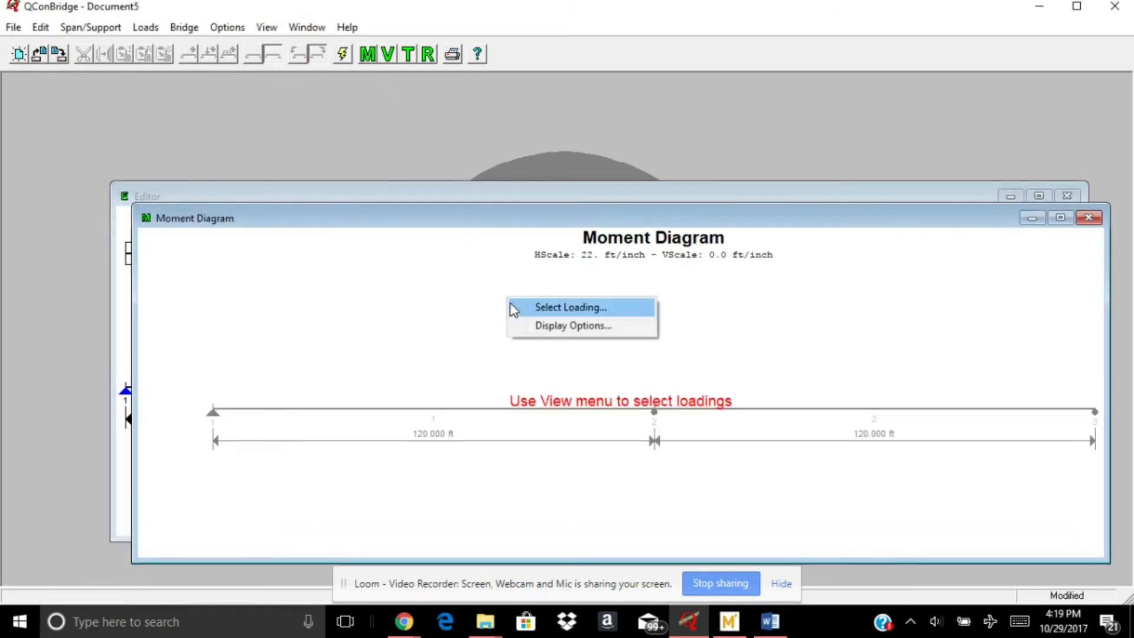
{"action": "left_click", "coordinate": [513, 306]}
{"action": "scroll", "coordinate": [152, 141], "scroll_direction": "down", "scroll_amount": 3}
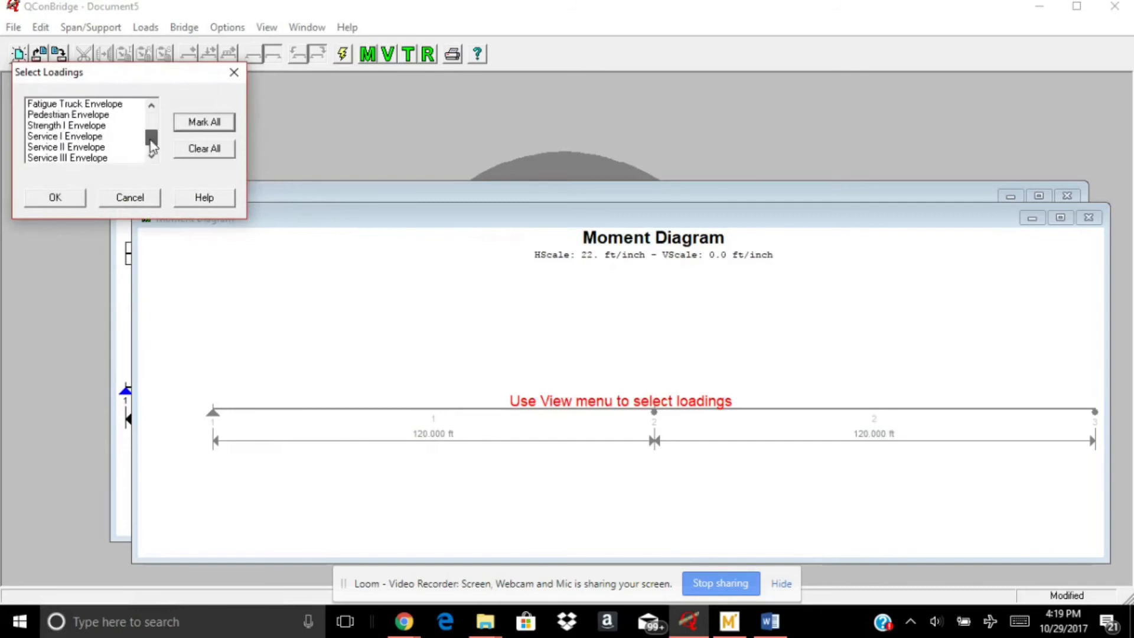
{"action": "left_click", "coordinate": [96, 126]}
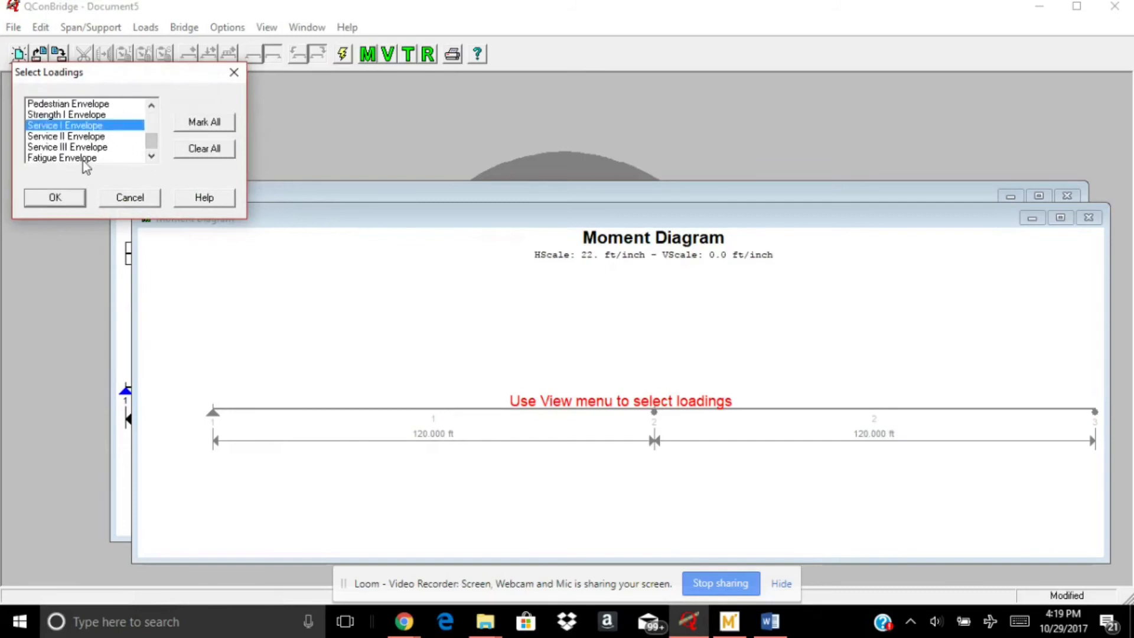
{"action": "left_click", "coordinate": [100, 116]}
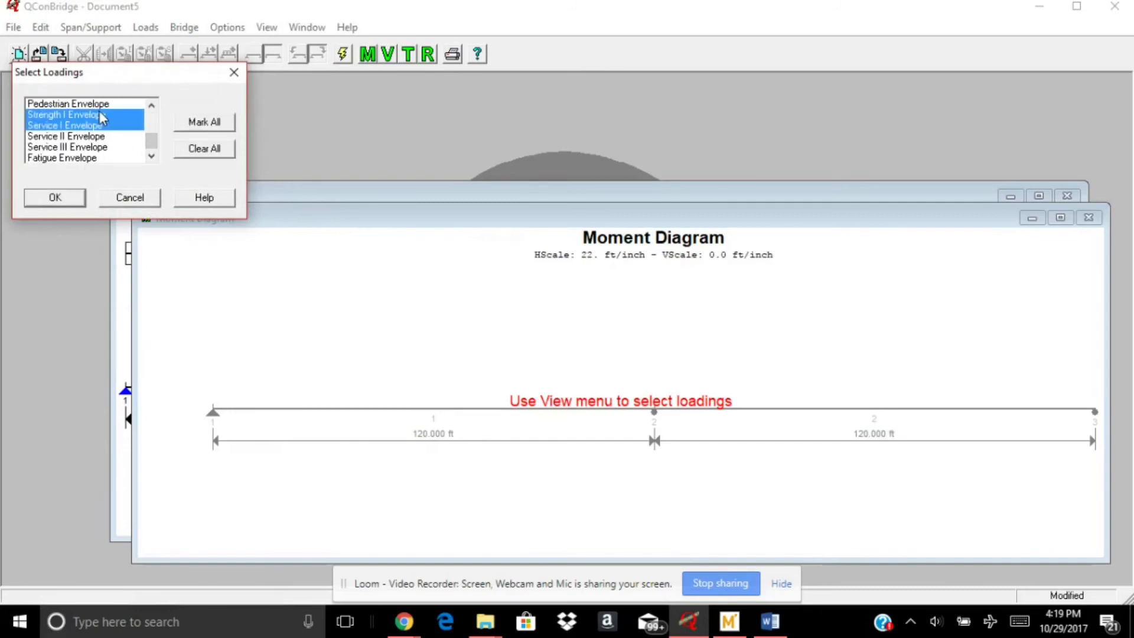
{"action": "left_click", "coordinate": [66, 193]}
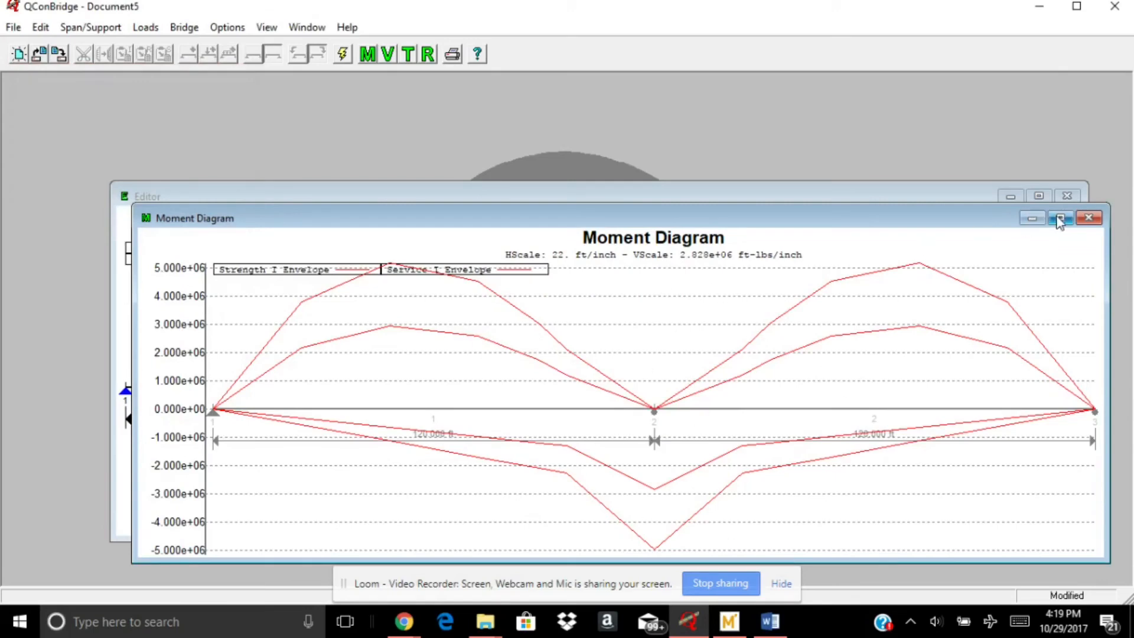
Close the moment diagram and keep the bridge editor open by cancelling its closing
{"action": "left_click", "coordinate": [1089, 218]}
{"action": "left_click", "coordinate": [1067, 198]}
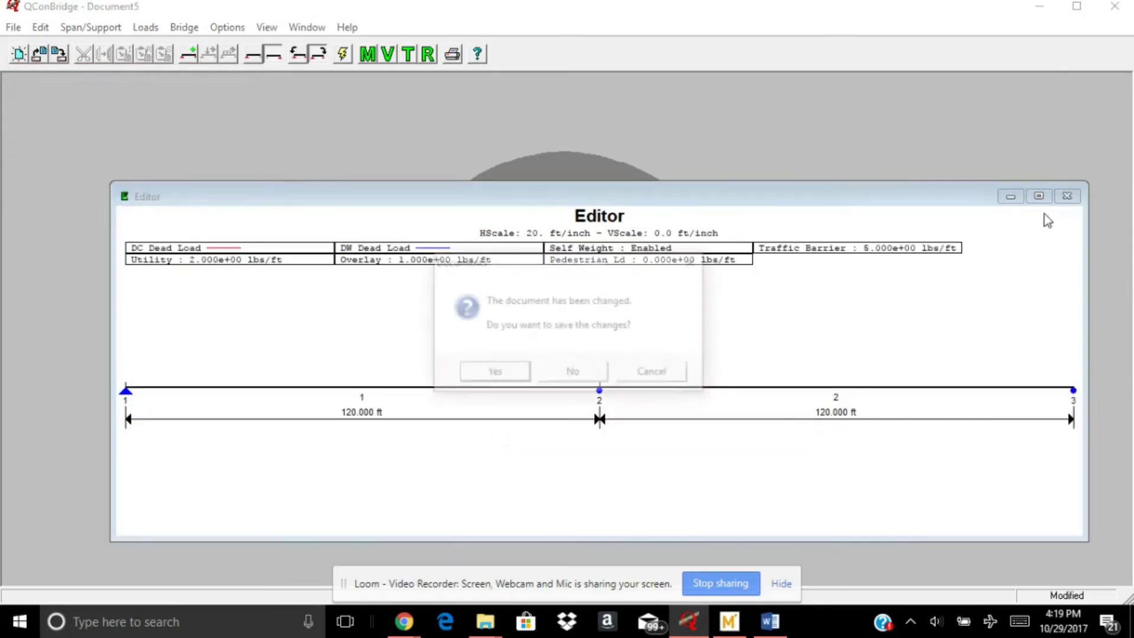
{"action": "left_click", "coordinate": [651, 373]}
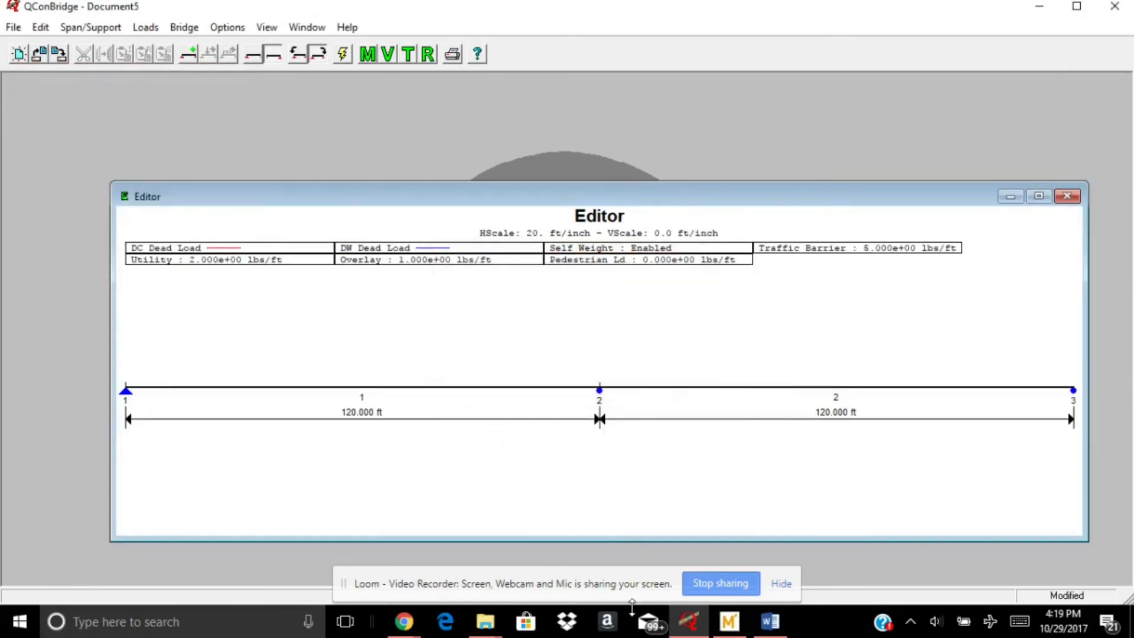
Switch to Word, add closing notes discouraging this method except for experienced QCon users, and return to QConBridge
{"action": "left_click", "coordinate": [770, 621]}
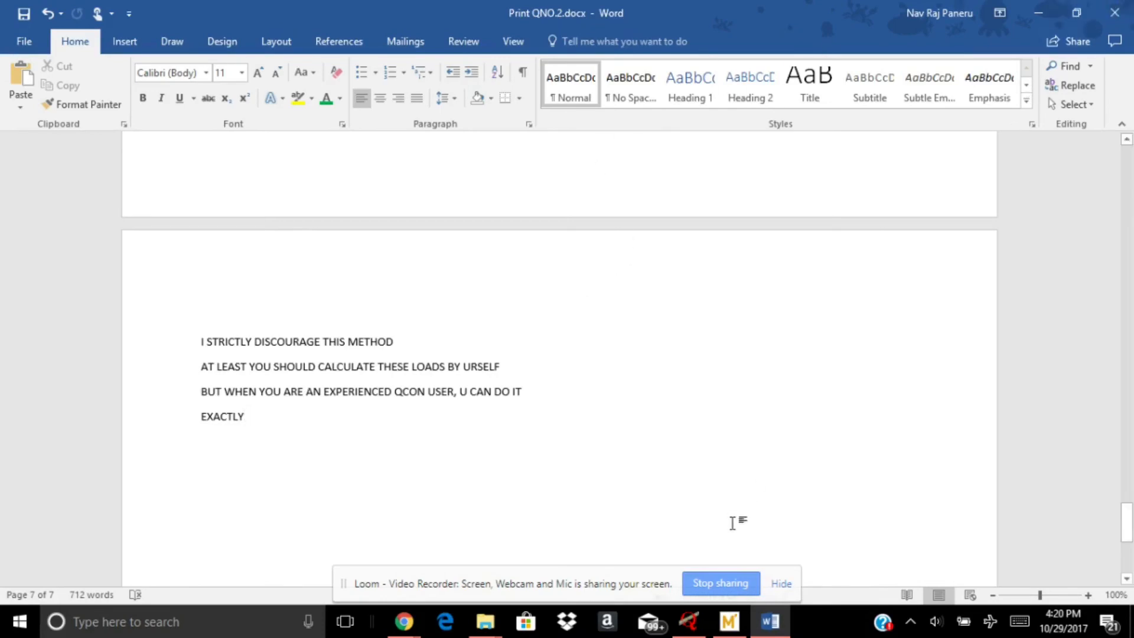
{"action": "left_click", "coordinate": [686, 628]}
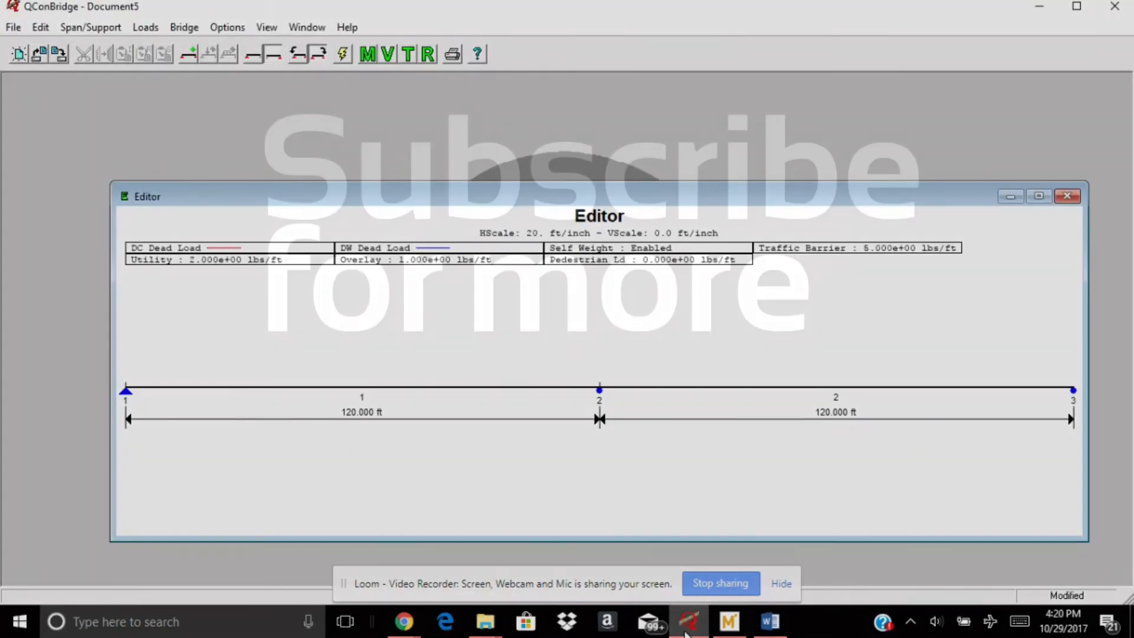